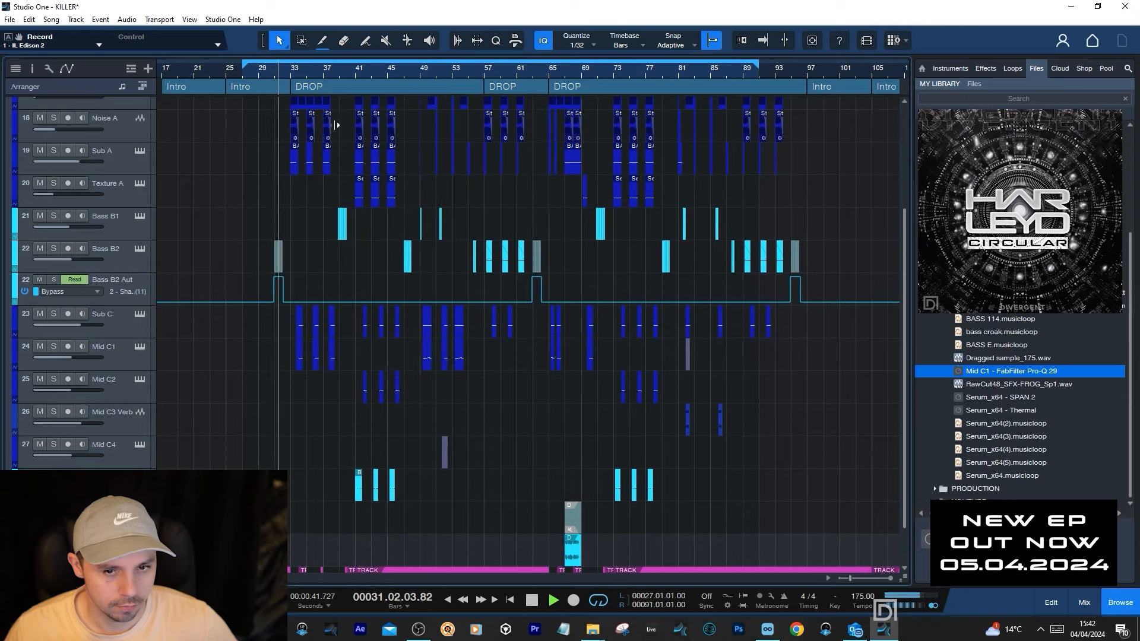
- Look over the song arrangement, expanding and collapsing the DRUMS and TRACK folders while the first drop plays
click(812, 40)
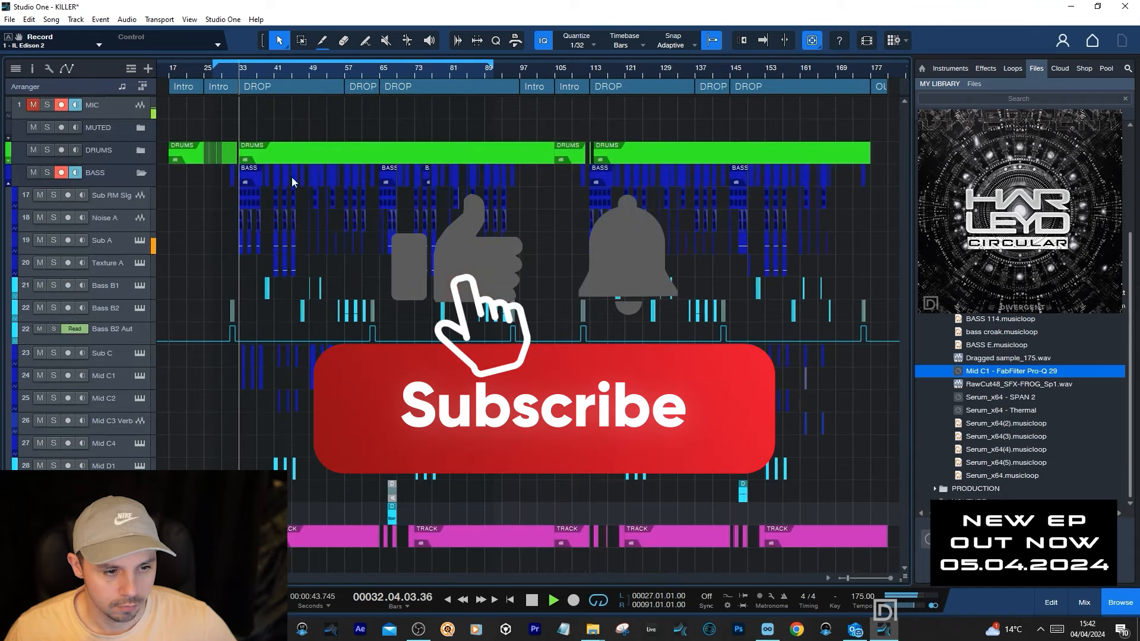
click(141, 151)
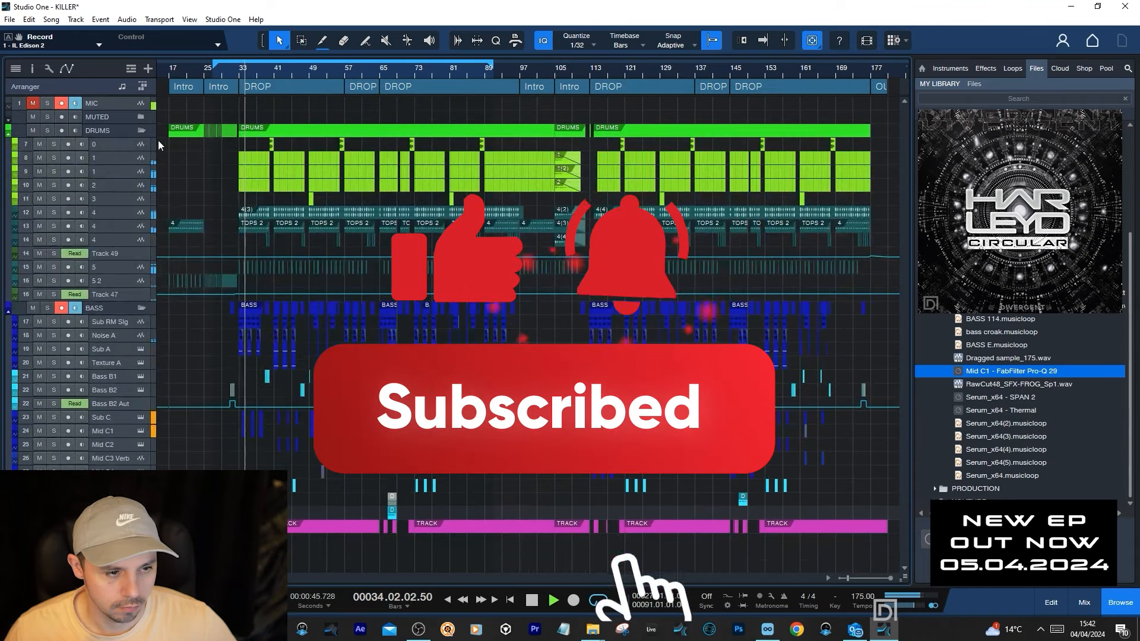
click(140, 130)
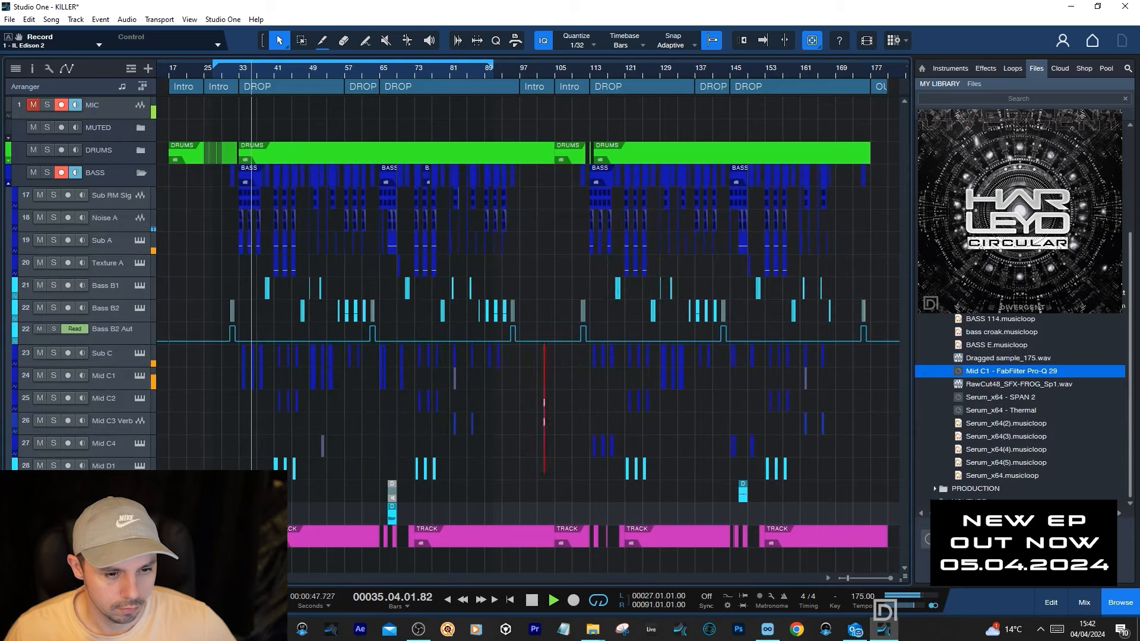
click(141, 534)
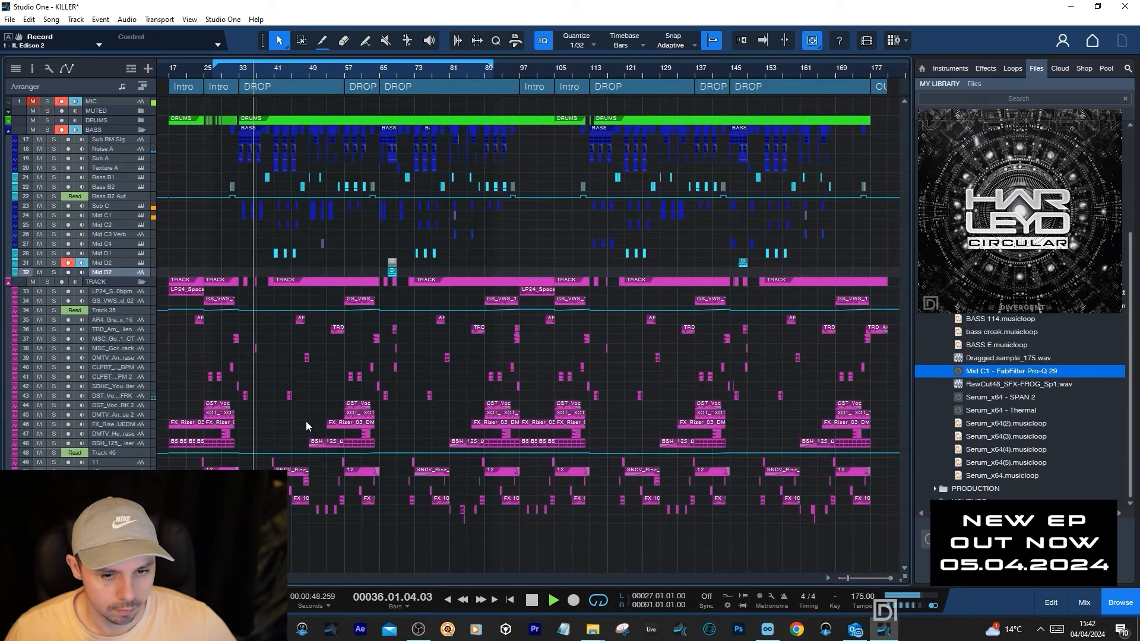
click(141, 282)
drag(241, 69, 301, 88)
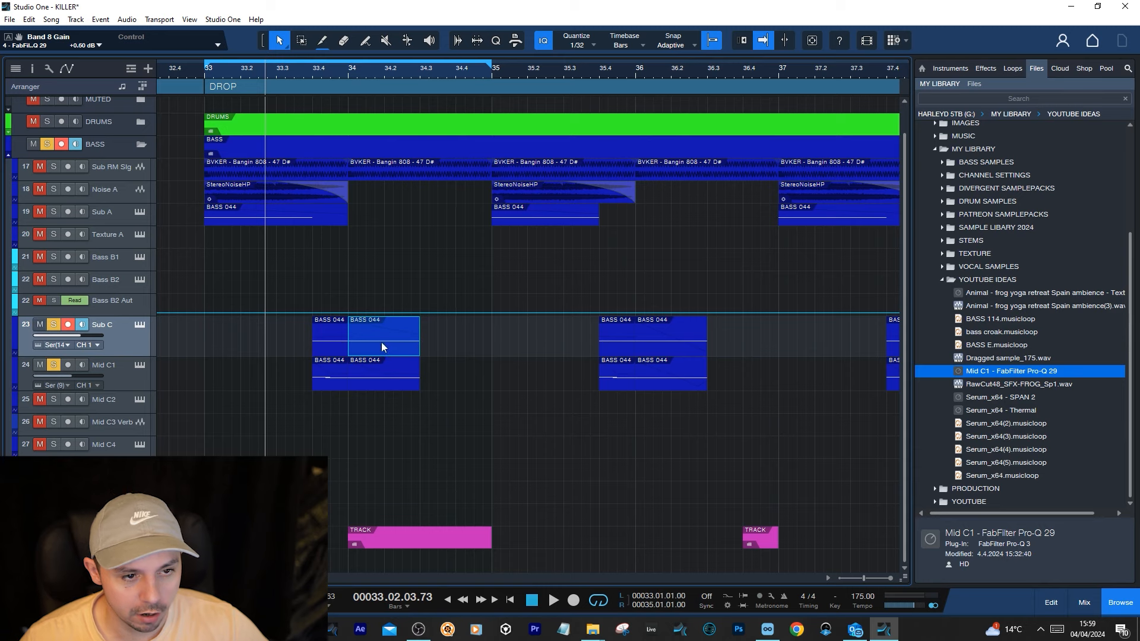
- Play the soloed Sub C and Mid C1 bass from 33.4 and set the loop range from 33.4 to bar 35
click(312, 76)
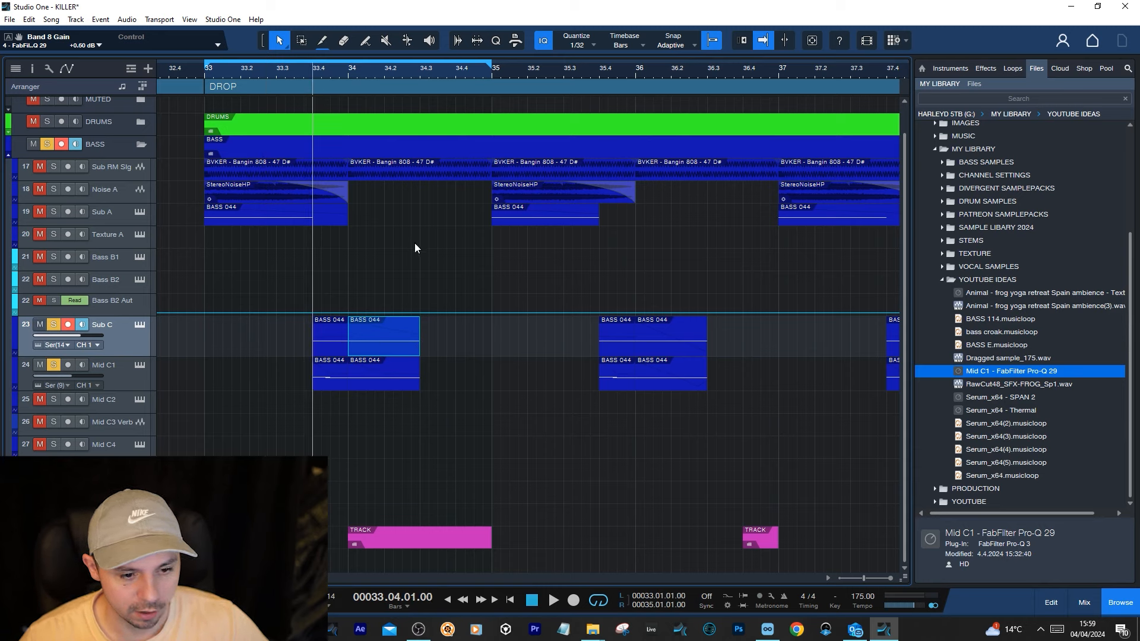
key(space)
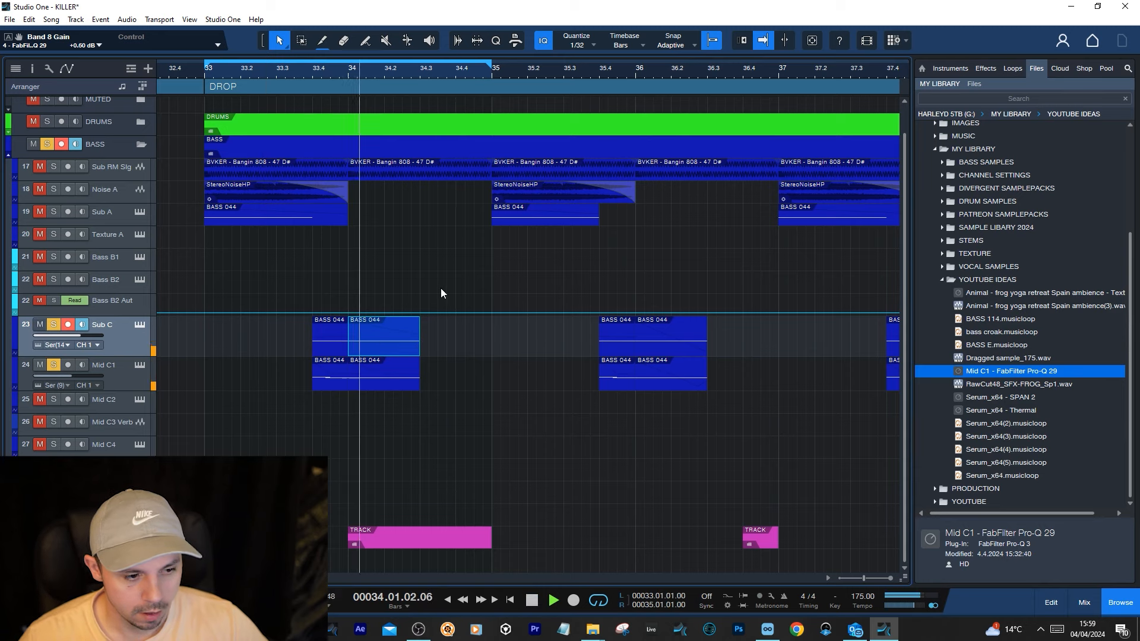
key(space)
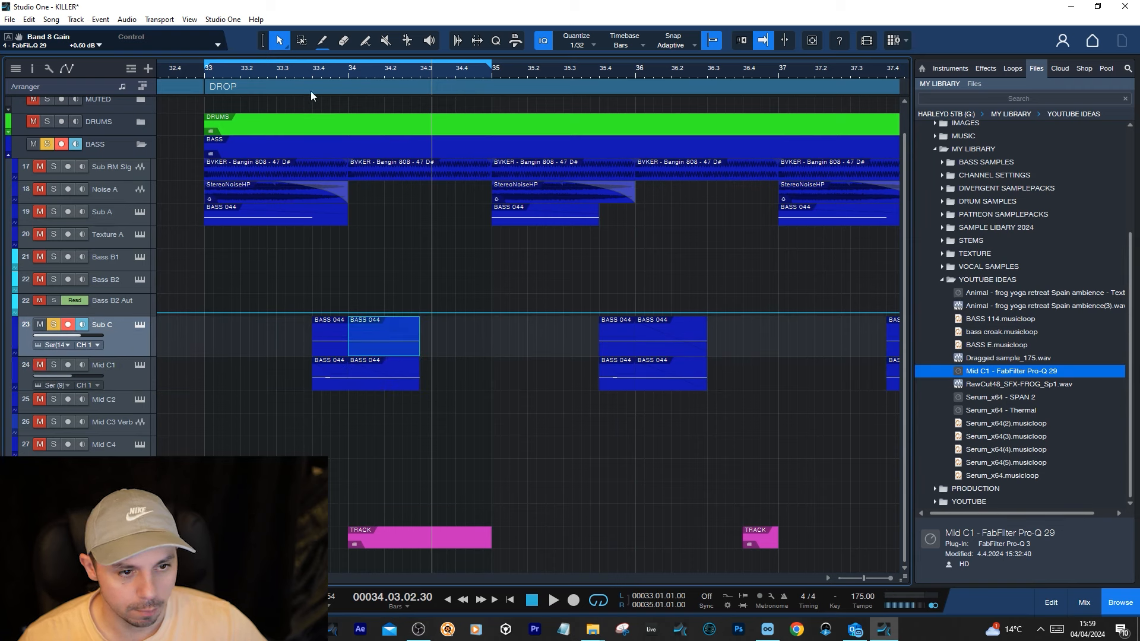
click(307, 74)
drag(313, 61, 492, 74)
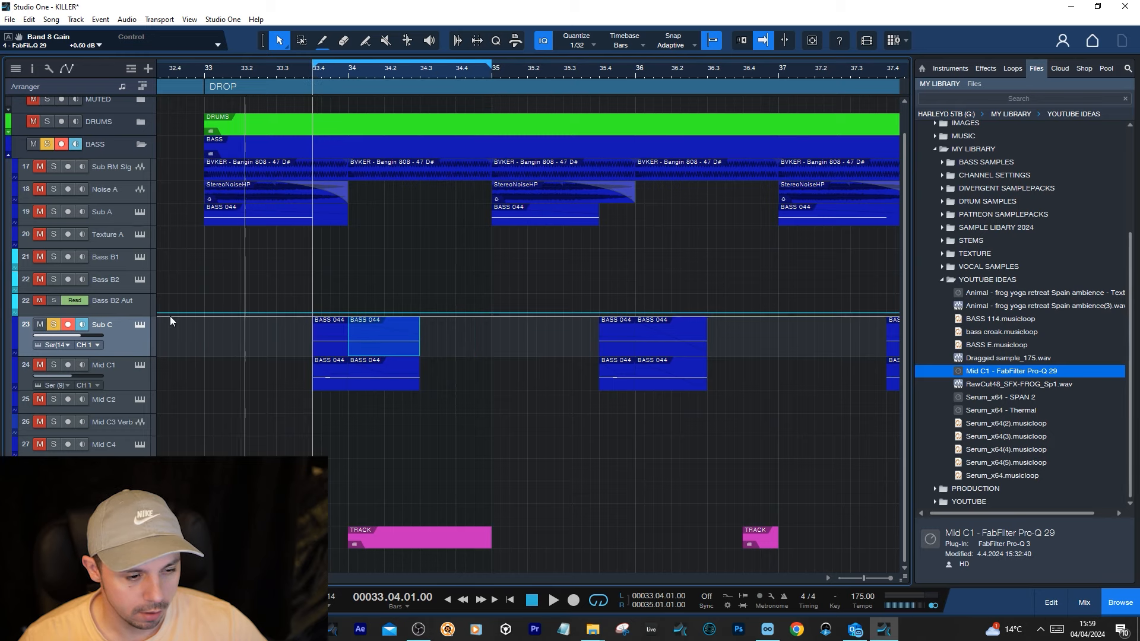
- Open the first Sub C clip in the note editor and inspect the second clip's note and the start of its pitch bend curve
double_click(326, 339)
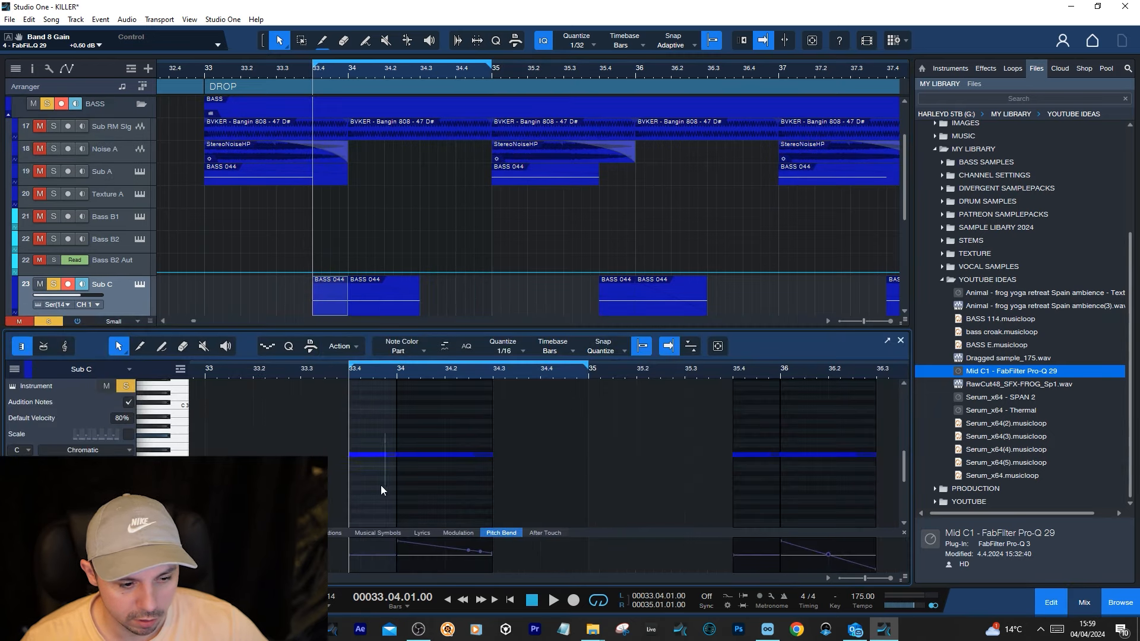
click(434, 455)
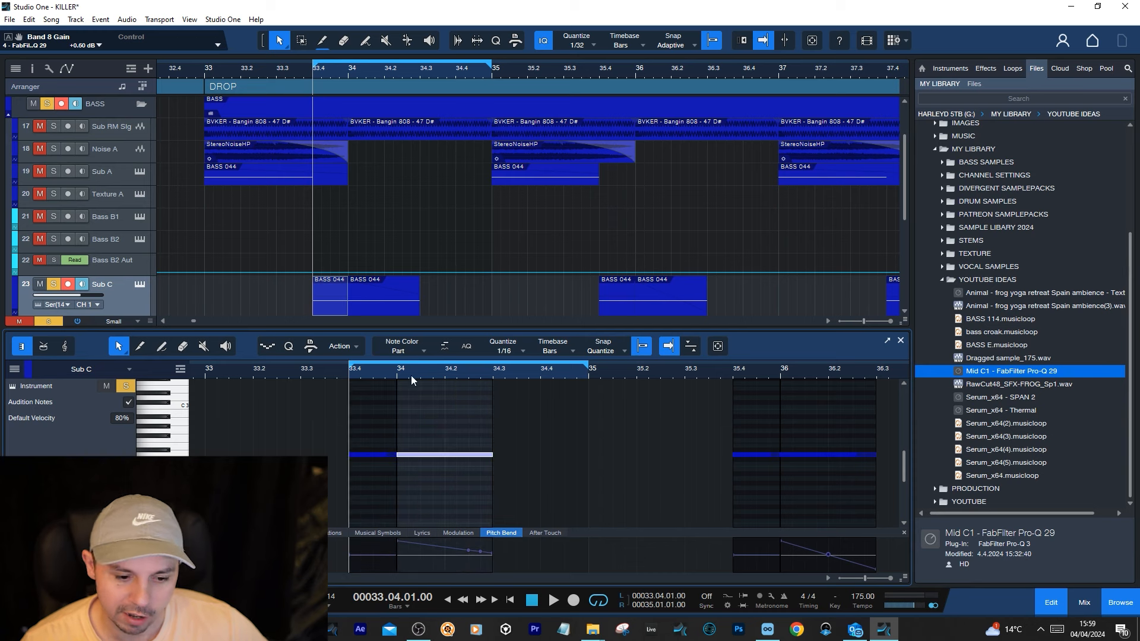
scroll(468, 433, down, 1)
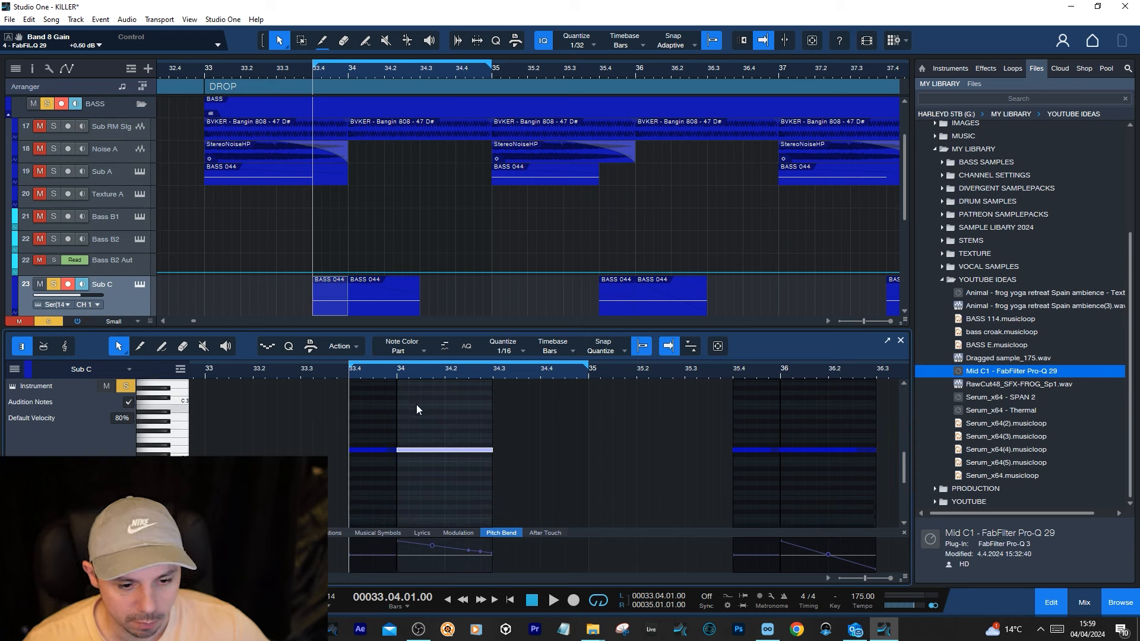
click(394, 309)
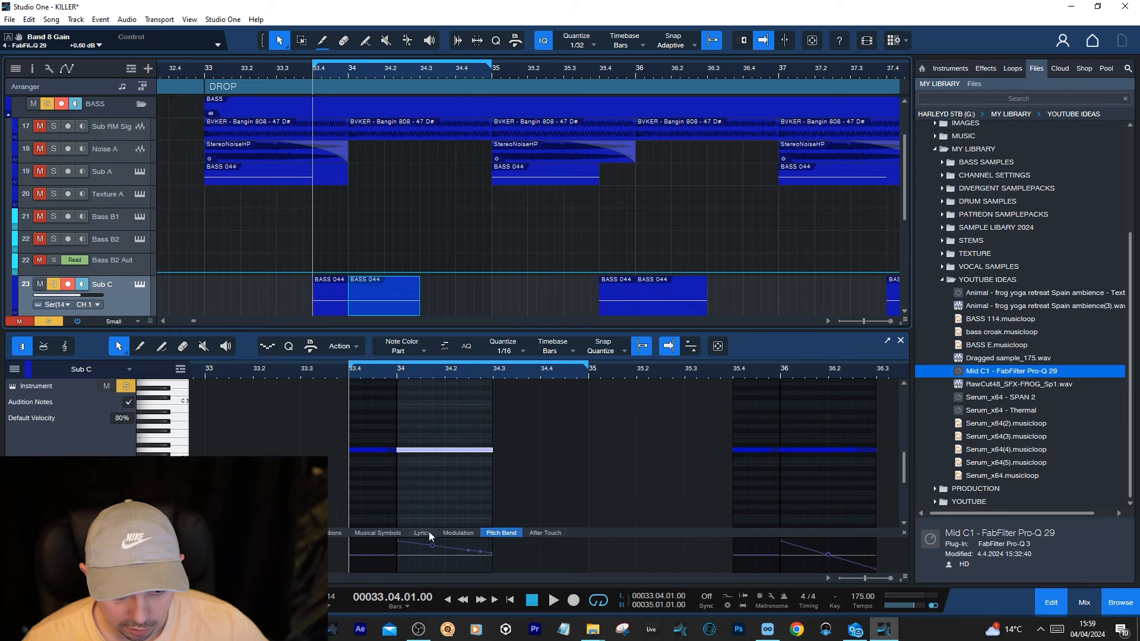
mouse_move(400, 547)
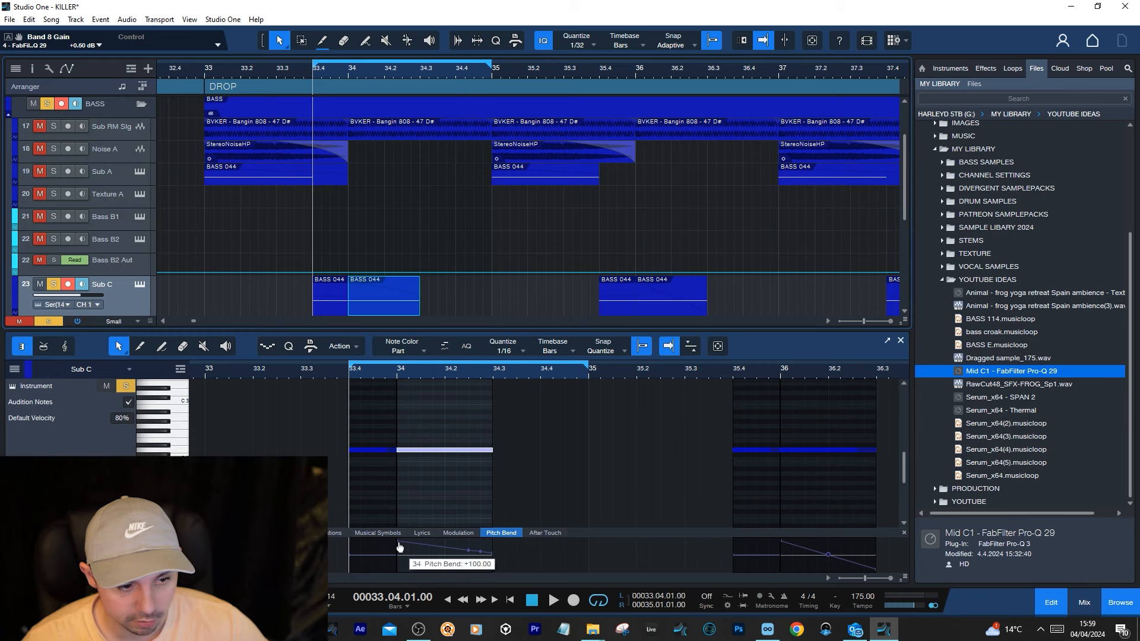
- Open Sub C's Serum instrument and examine its oscillator settings together with the bass note at bar 34
click(140, 284)
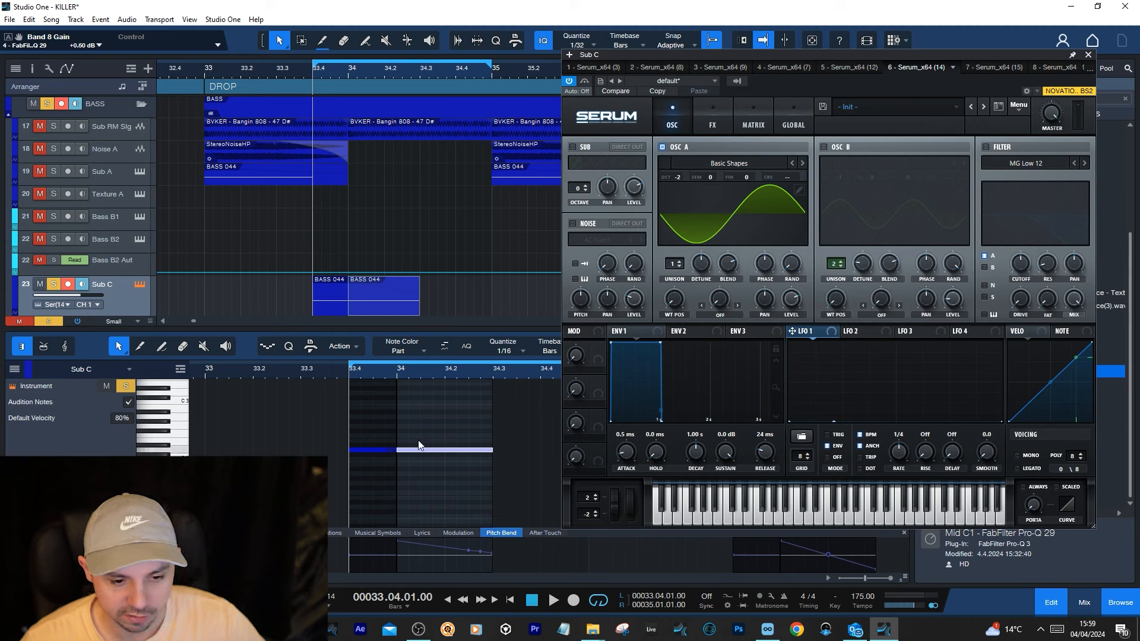
click(435, 458)
click(438, 450)
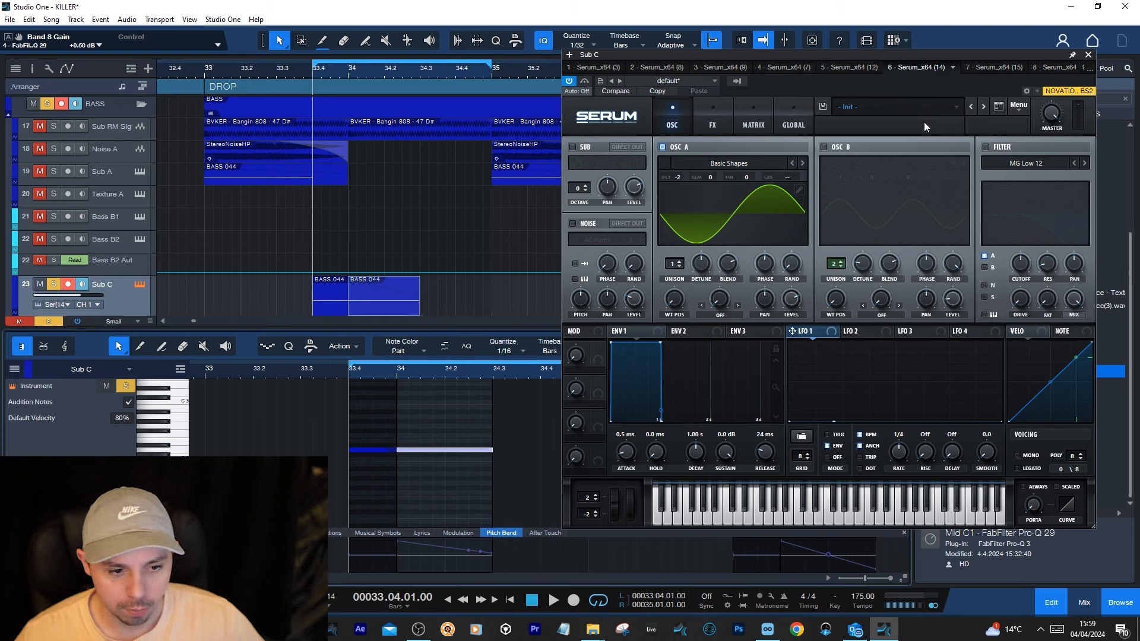
scroll(416, 240, down, 2)
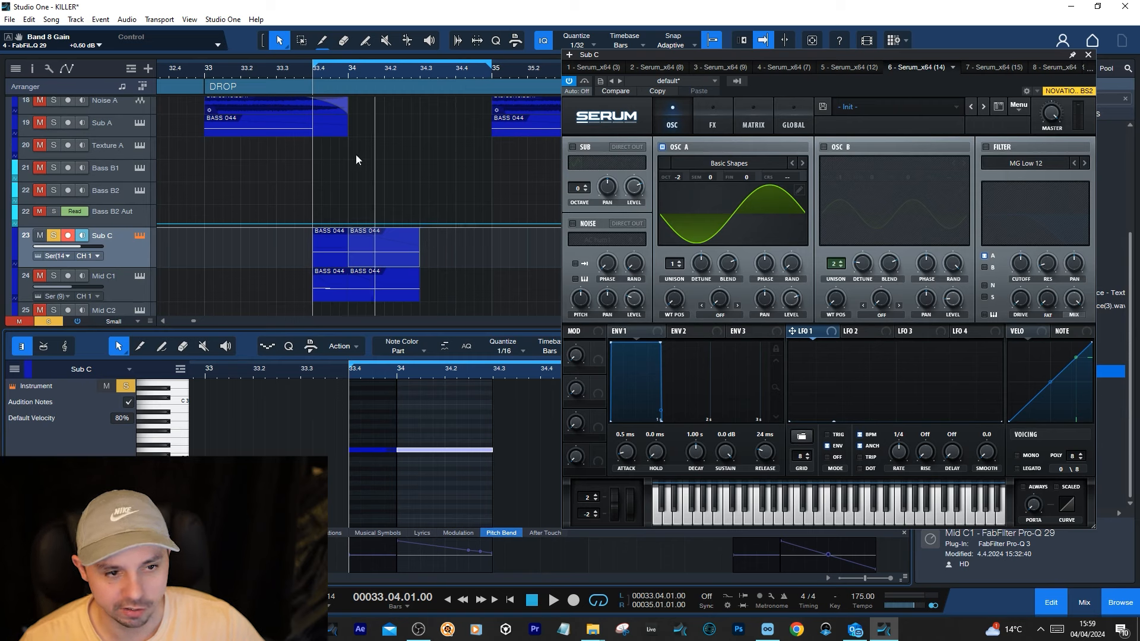
click(313, 73)
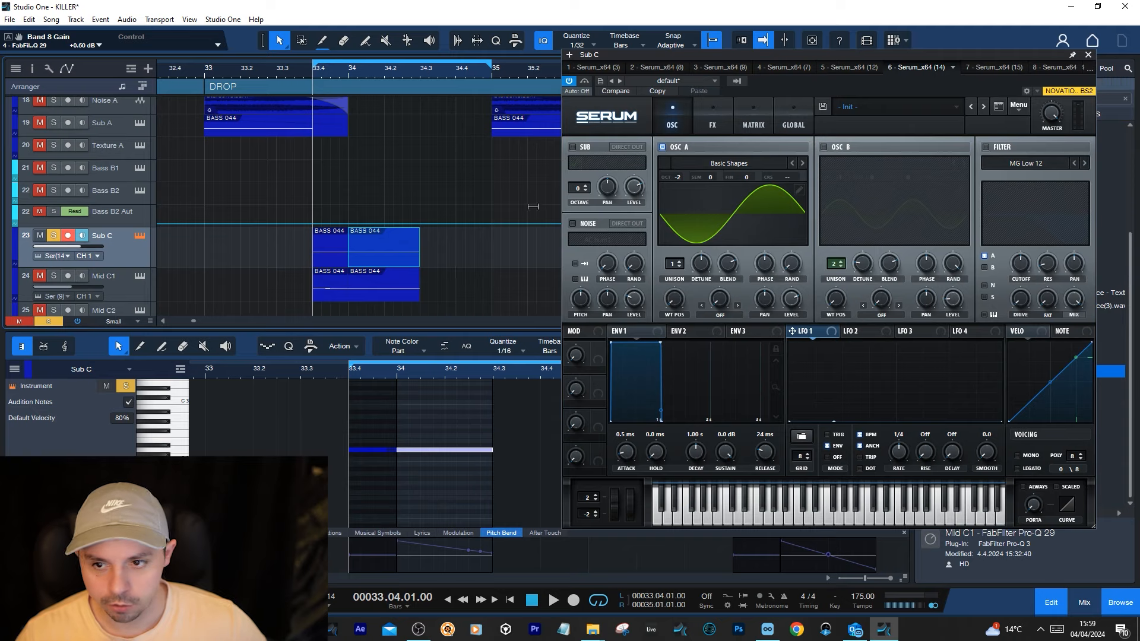
- Review Sub C's Serum patch again and select both bass notes between 33.4 and 34.3 in the note editor
click(1092, 53)
scroll(512, 225, down, 1)
click(139, 212)
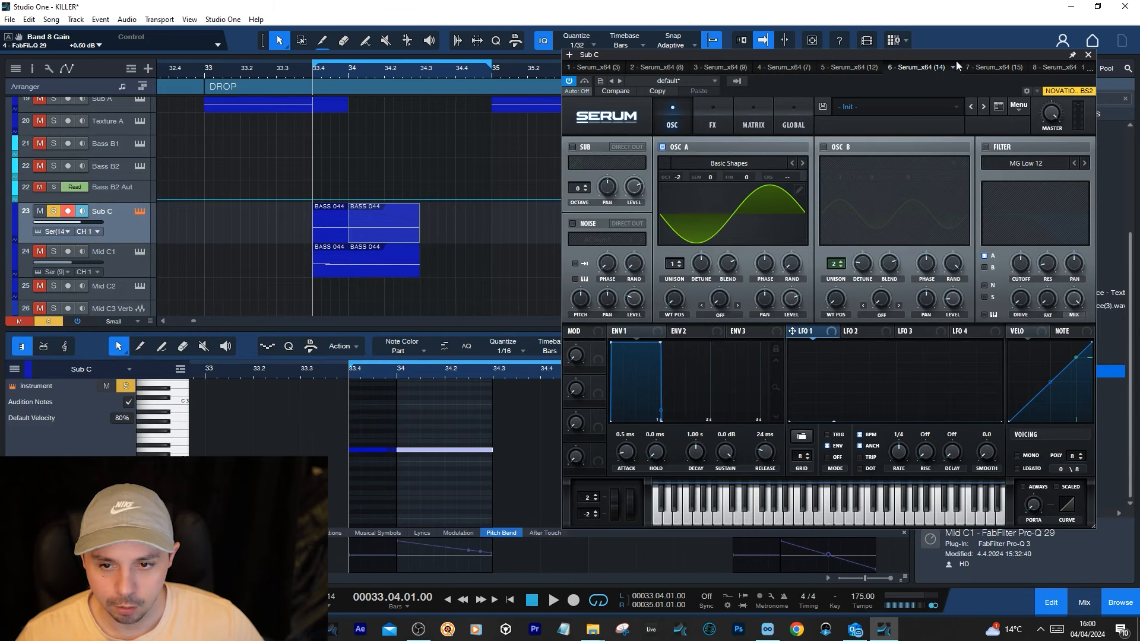
drag(882, 57, 839, 58)
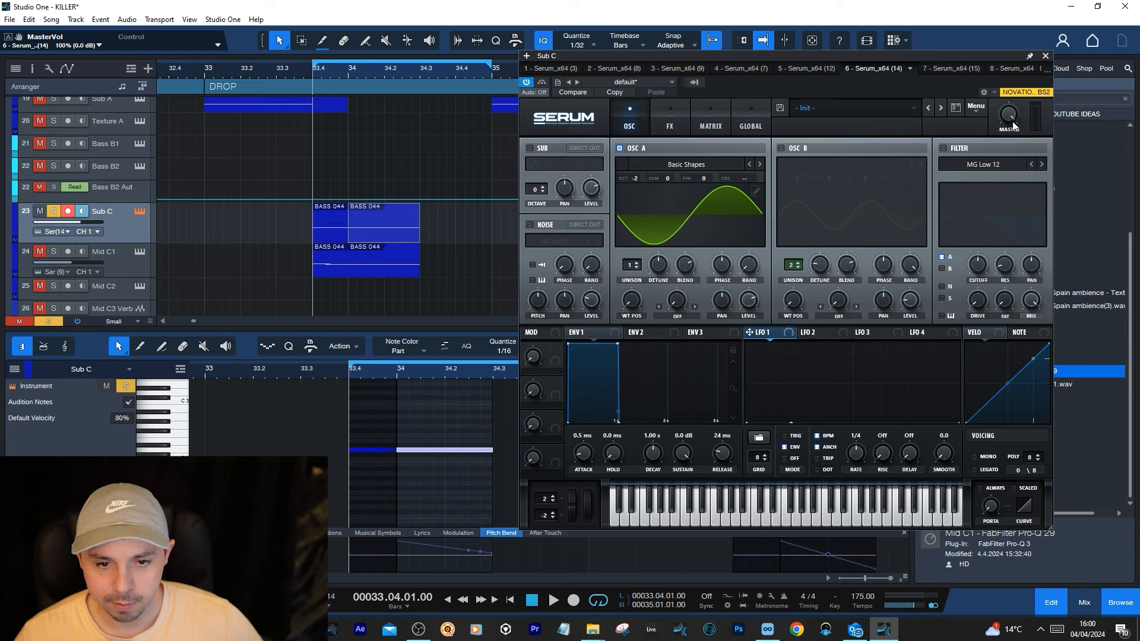
click(668, 107)
click(634, 119)
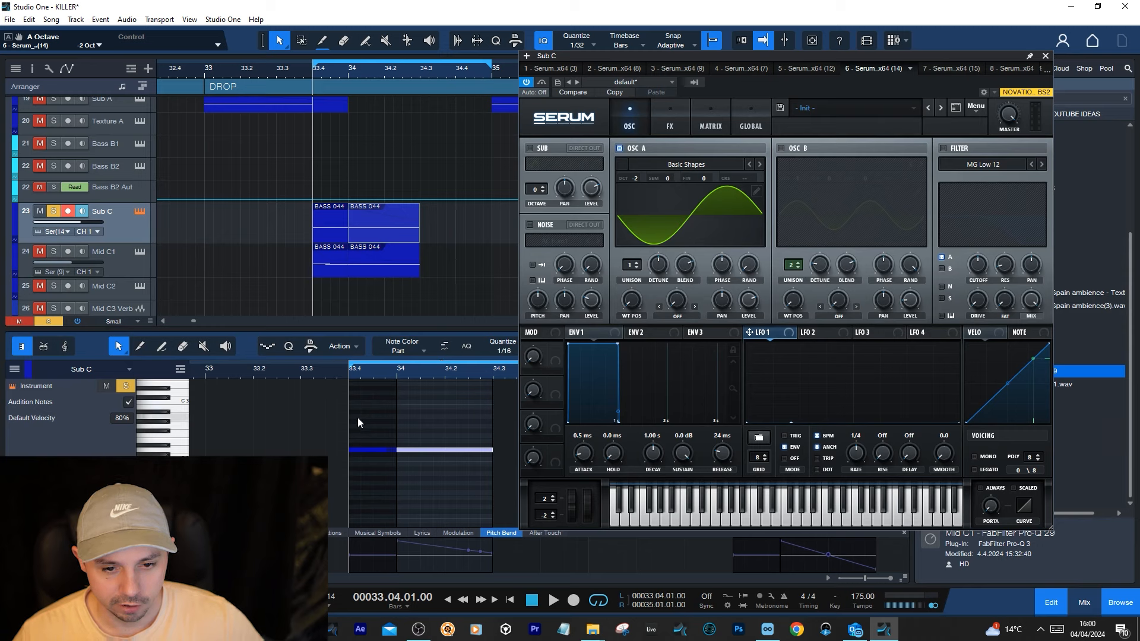
drag(356, 420, 436, 468)
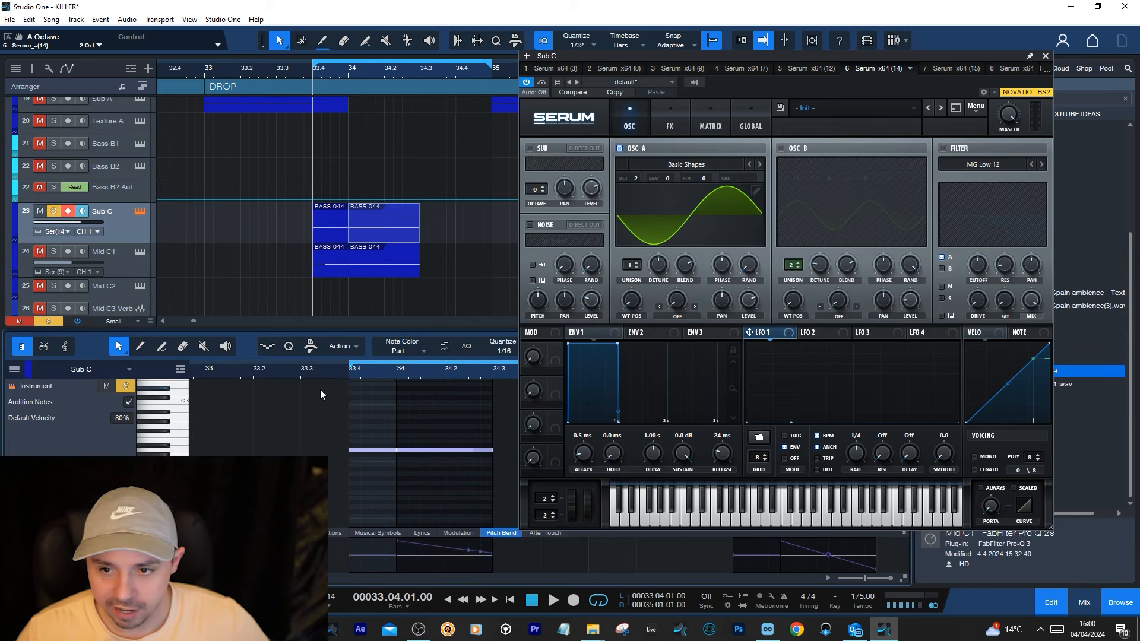
click(1046, 55)
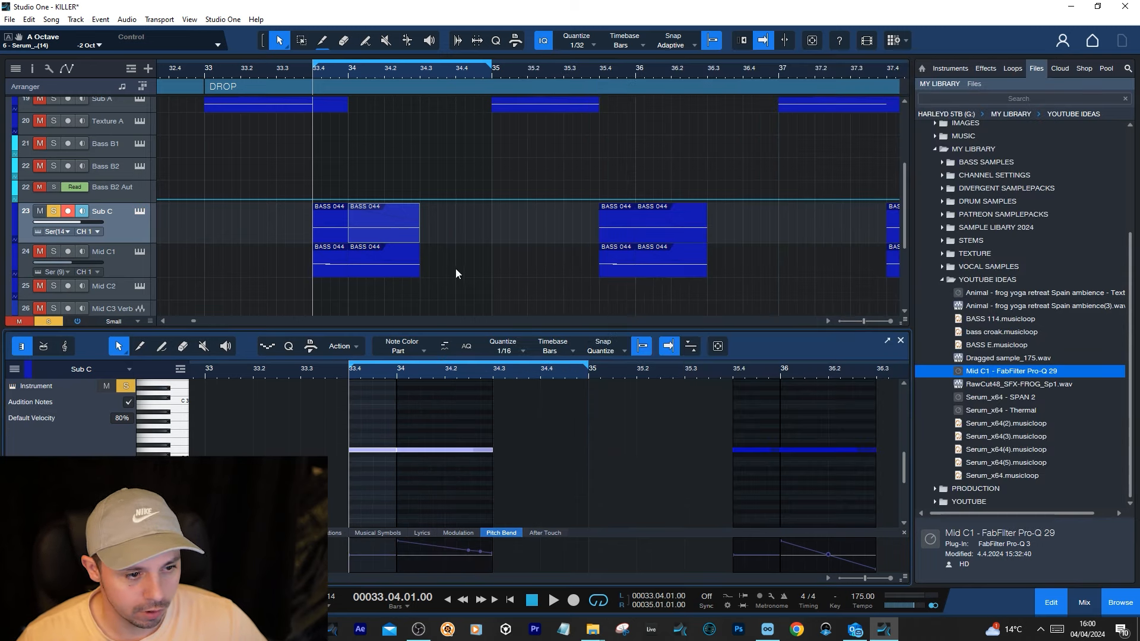
- Show the mixer and play the soloed Sub C bass from 33.4
click(141, 214)
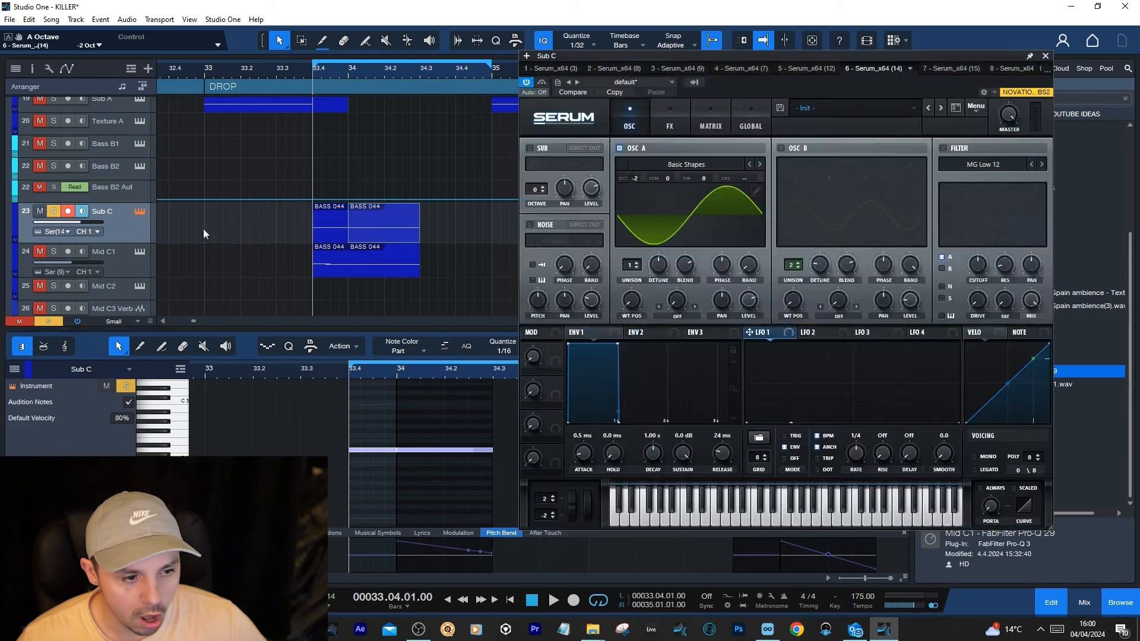
click(140, 211)
key(F3)
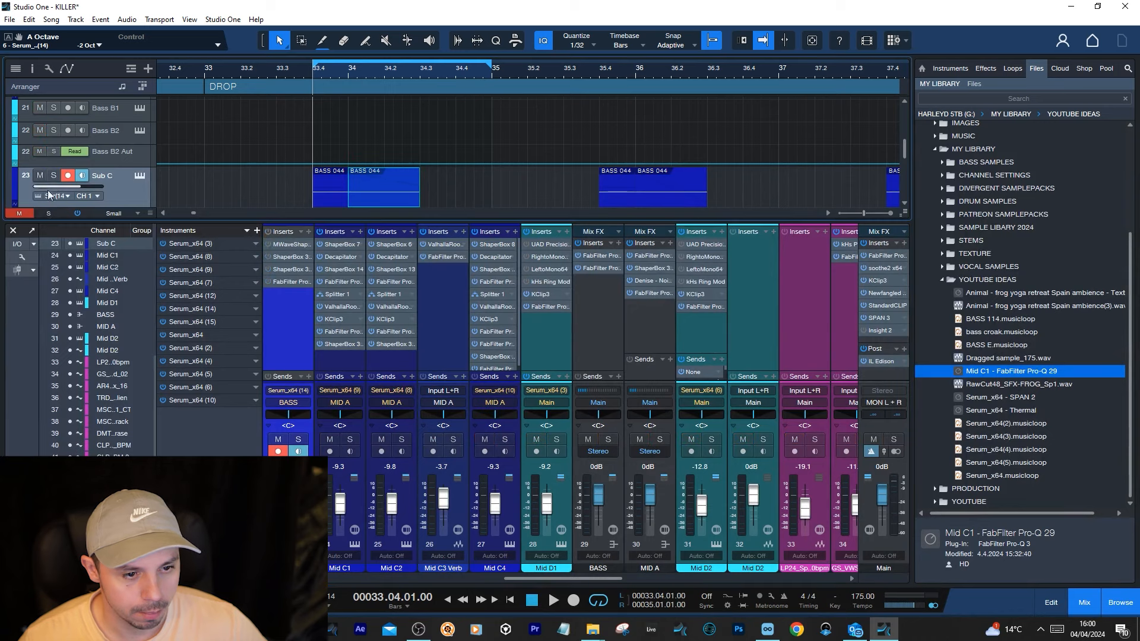
key(space)
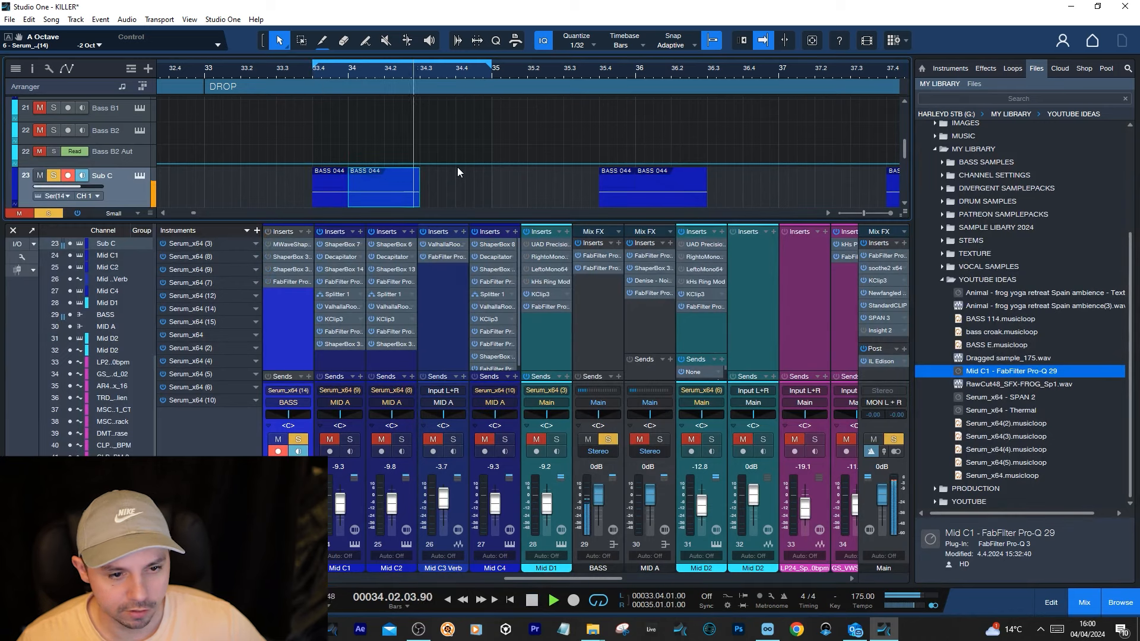
key(space)
scroll(320, 173, down, 1)
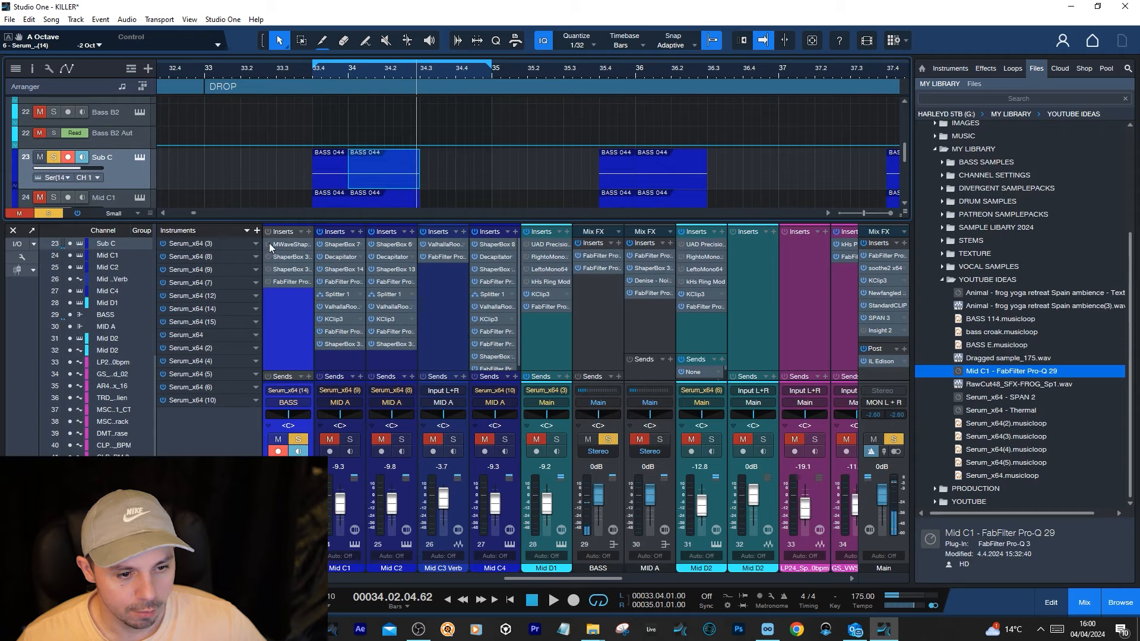
- Examine MWaveShaper on the Sub C channel, including the curve's midpoint properties and its gain settings, and close it
click(279, 244)
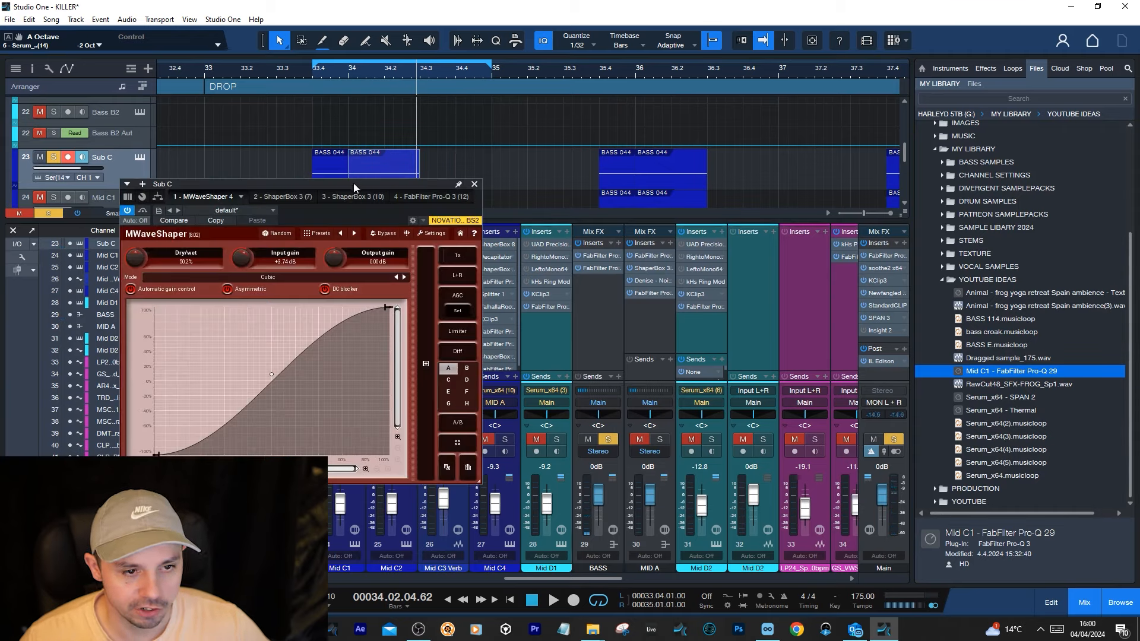
drag(354, 183, 426, 171)
key(KP_0)
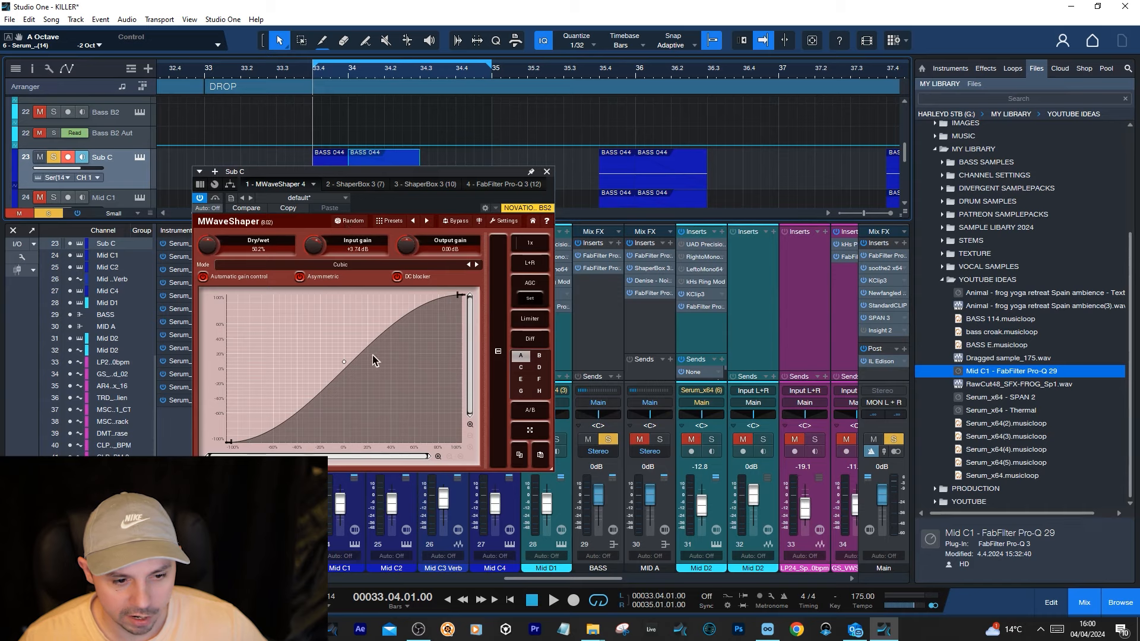
right_click(344, 363)
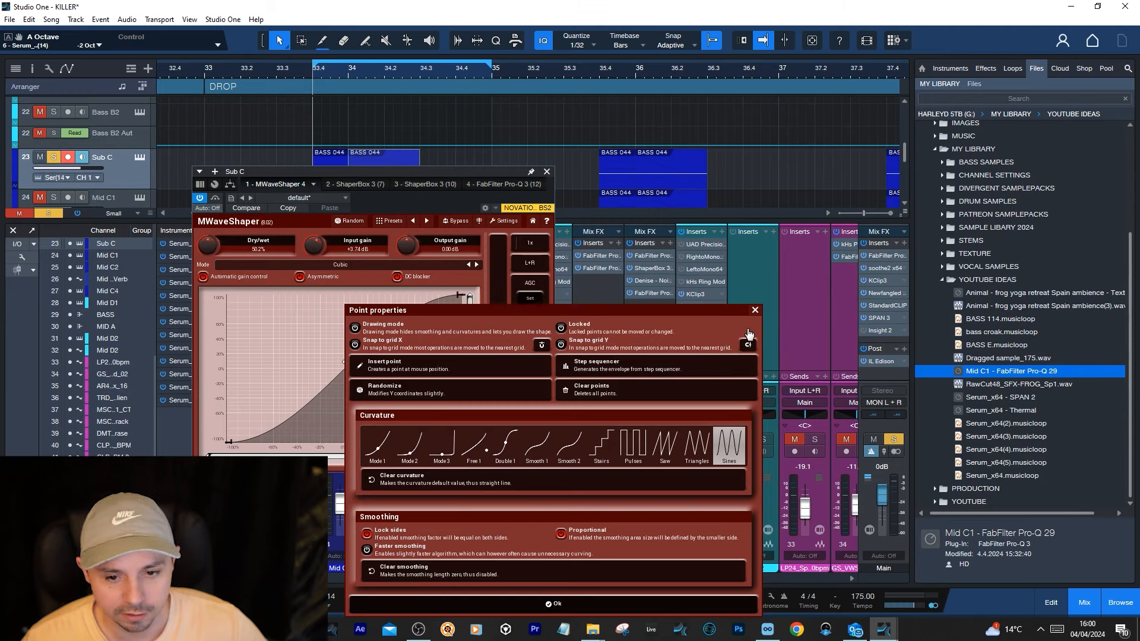
click(756, 311)
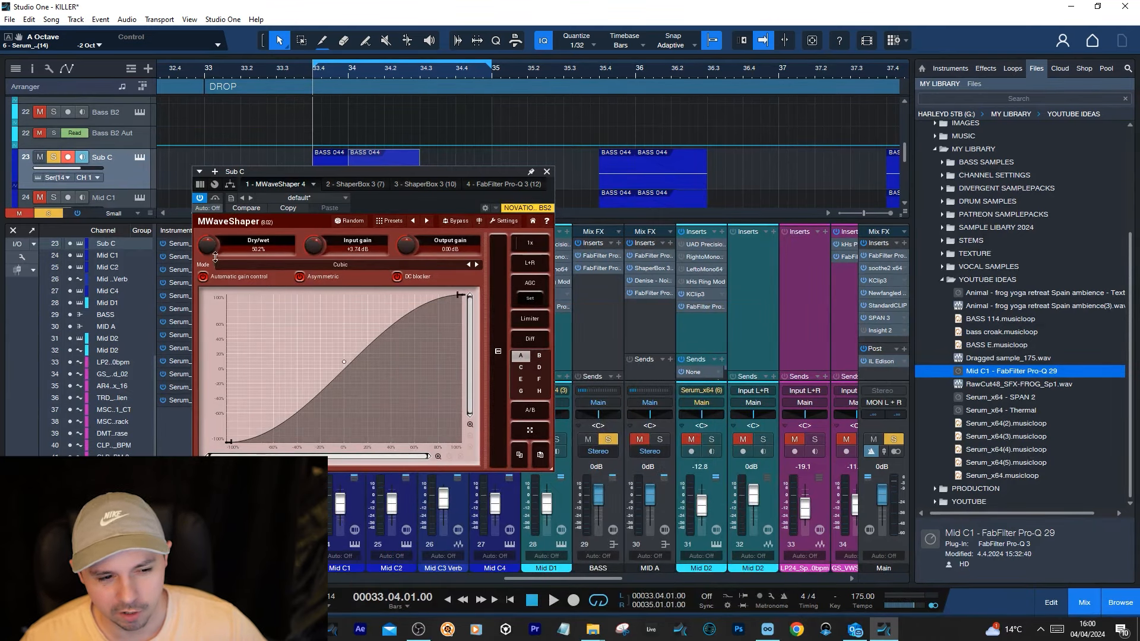
click(300, 268)
click(401, 204)
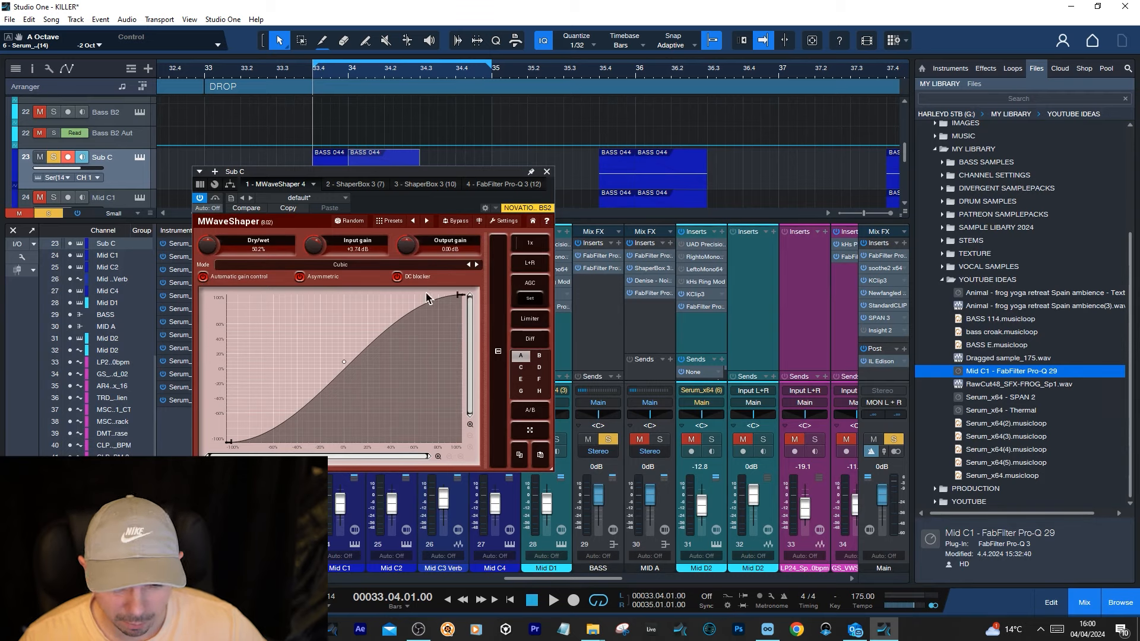
click(546, 173)
- Open the SPAN 3 analyzer on the Main channel and play the Sub C bass to examine its spectrum
click(879, 318)
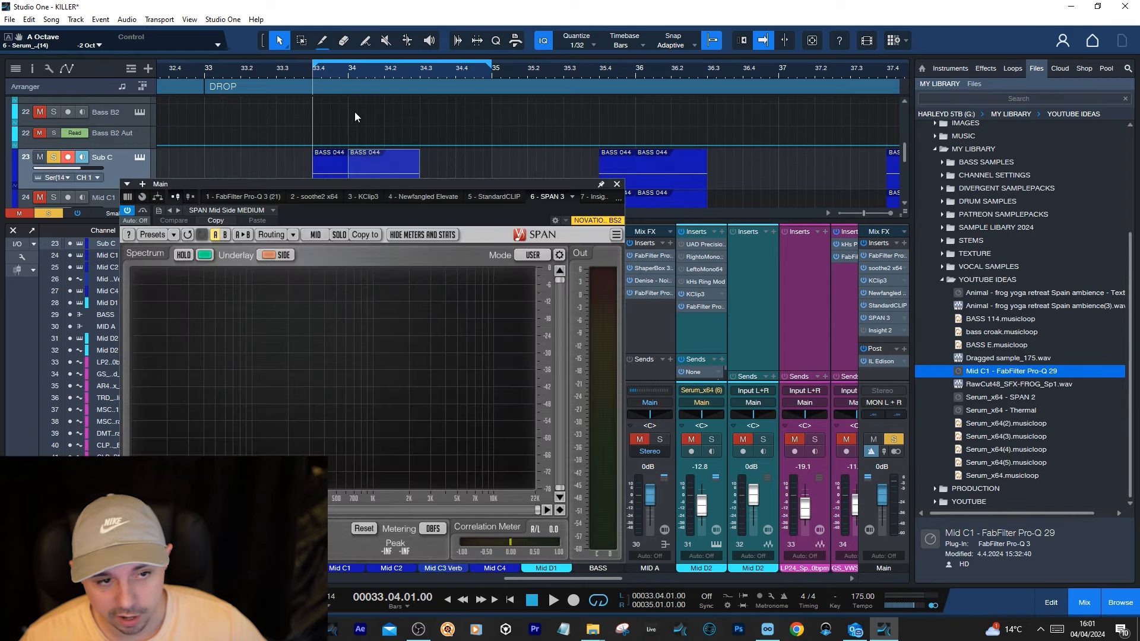
key(space)
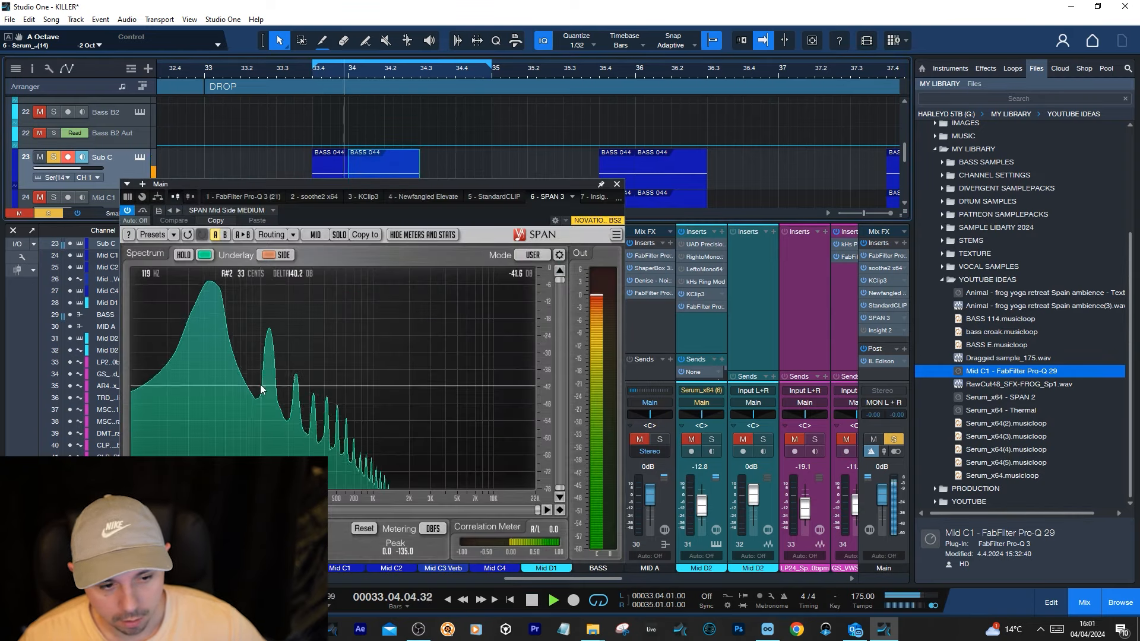
key(space)
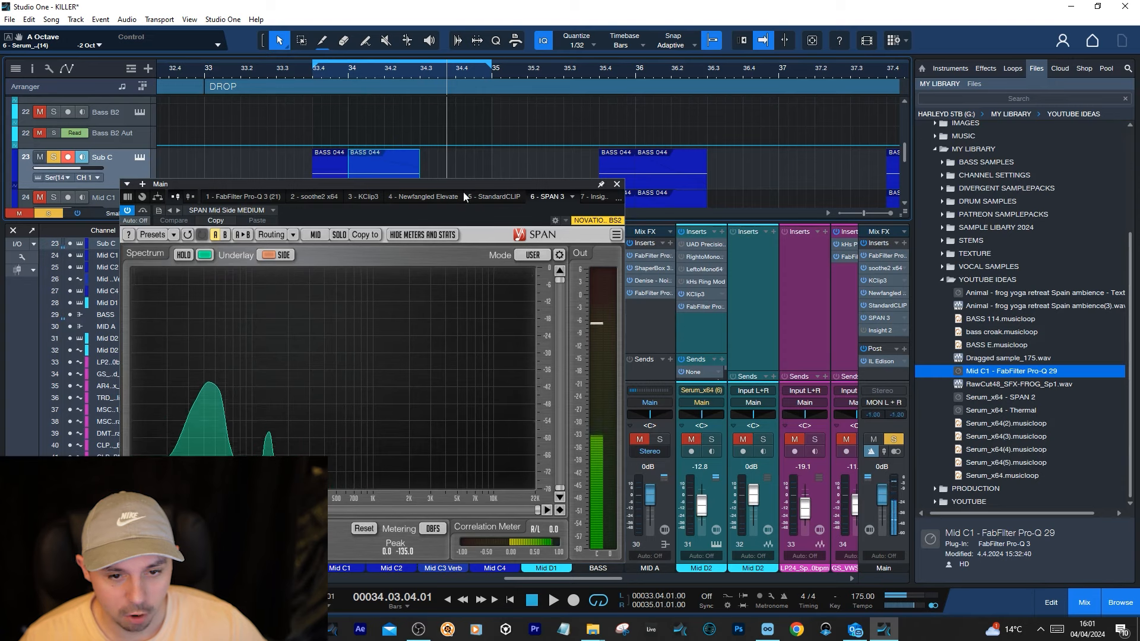
- Close the SPAN analyzer, and from 33.4 examine the volume curves of both ShaperBox 3 inserts on the Sub C channel
click(617, 184)
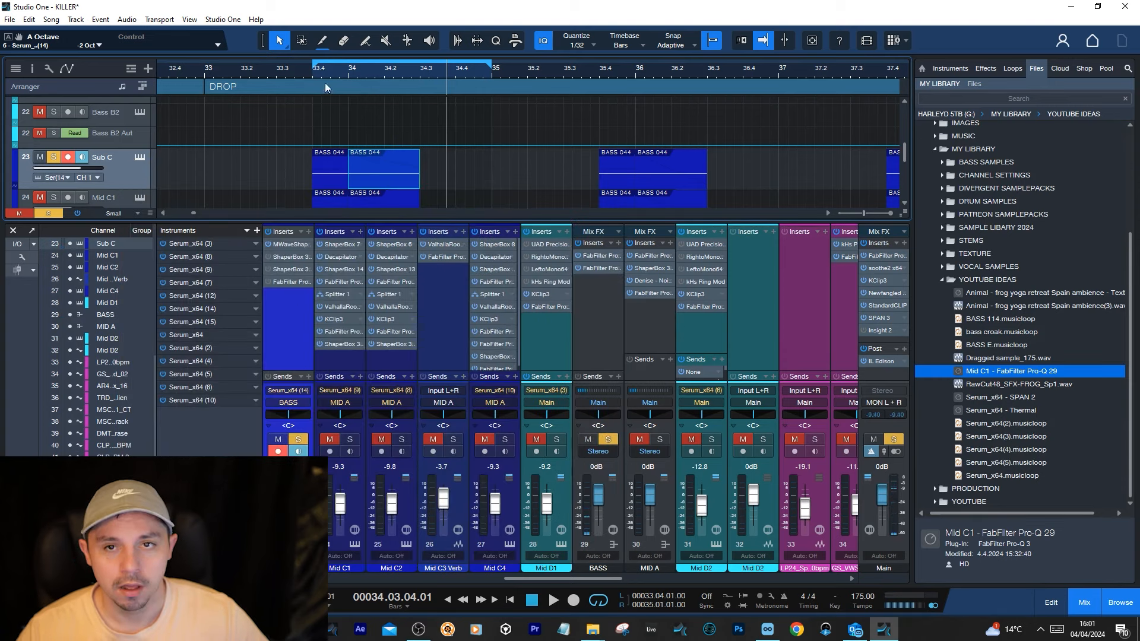
click(313, 69)
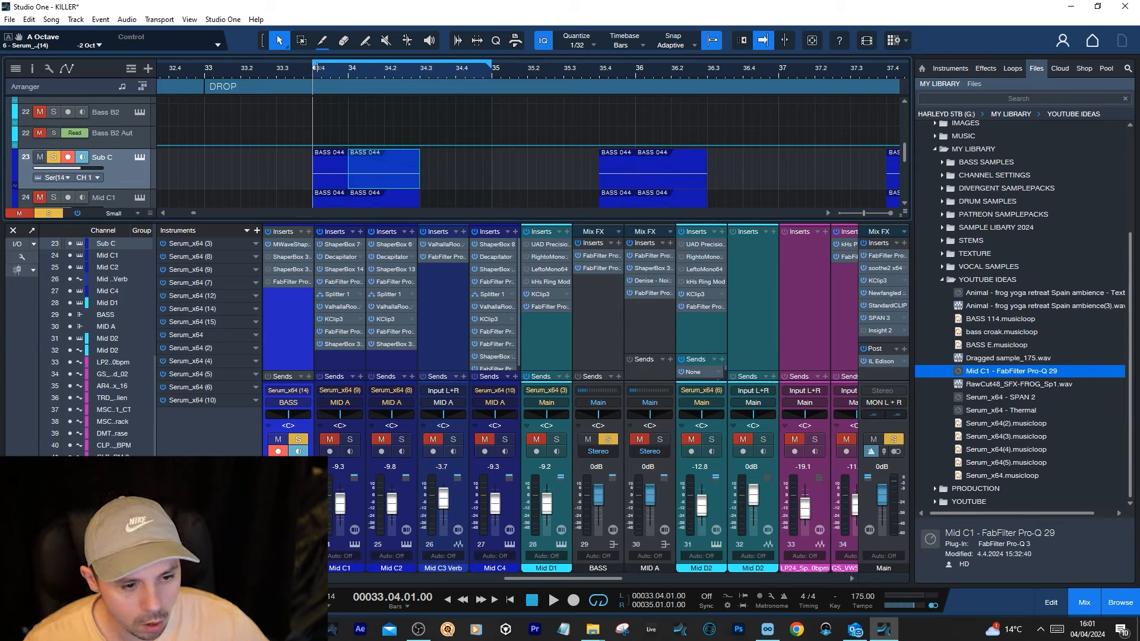
click(268, 257)
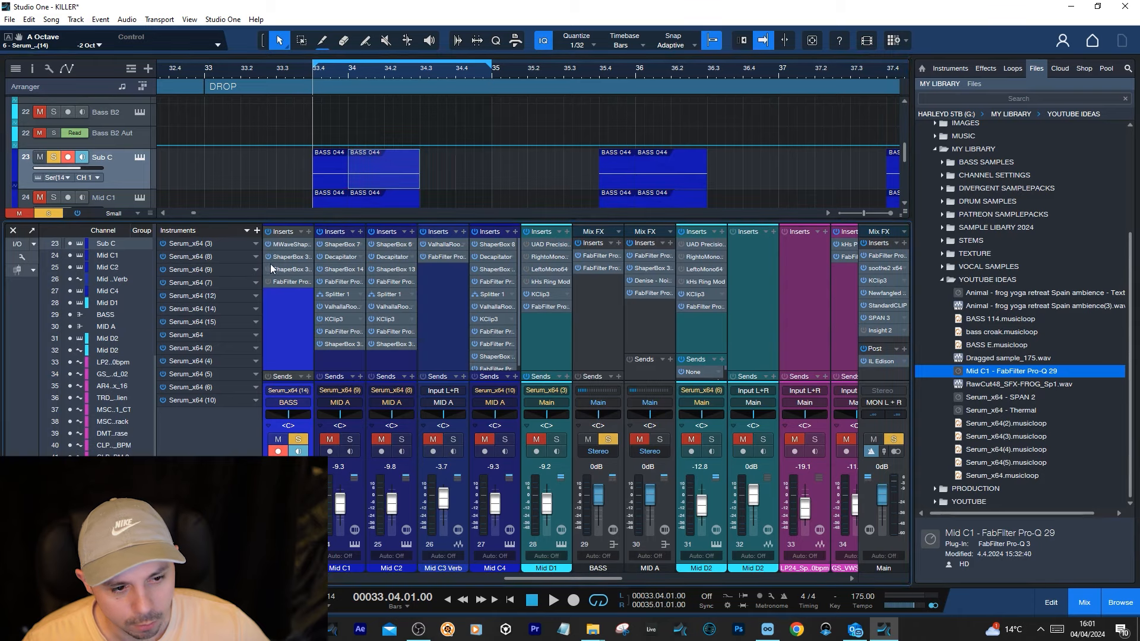
click(284, 259)
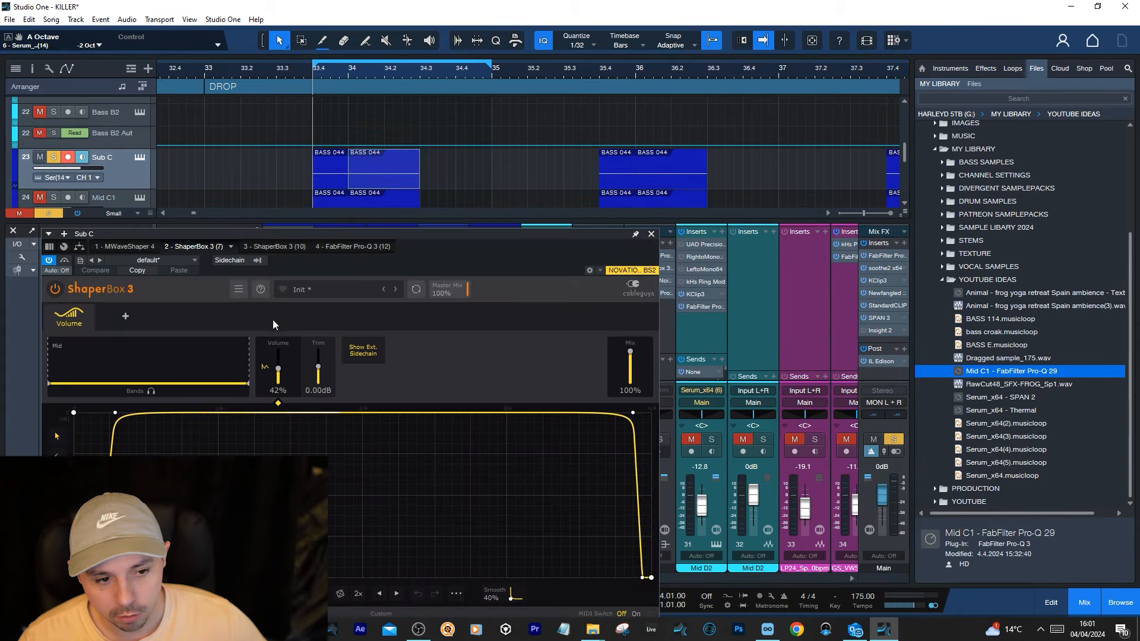
drag(298, 232, 381, 200)
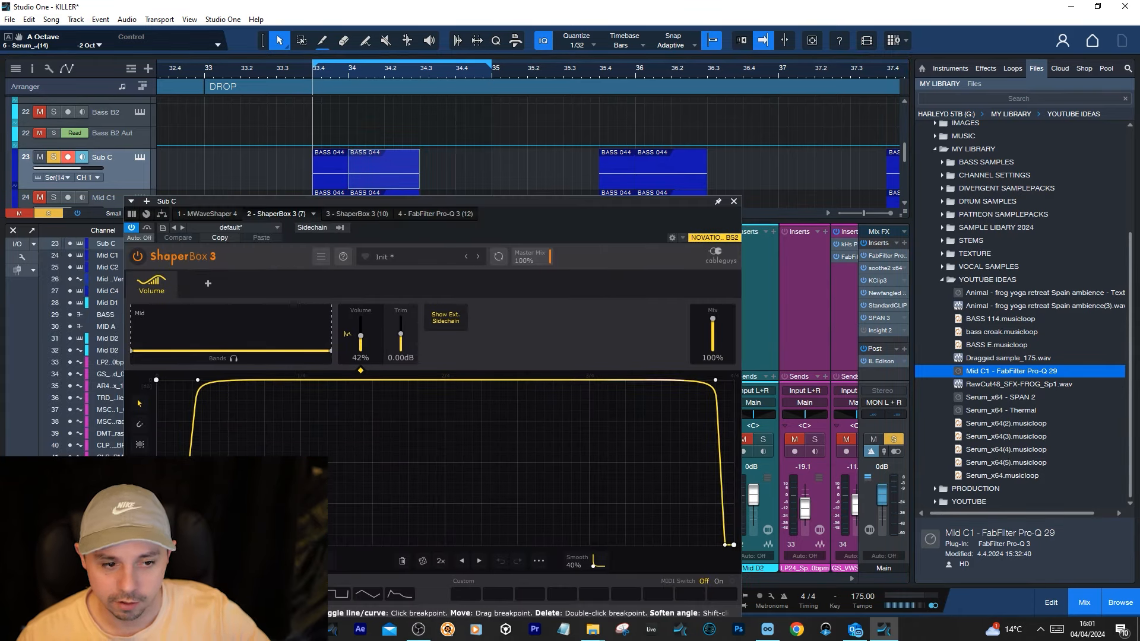
click(734, 201)
click(293, 268)
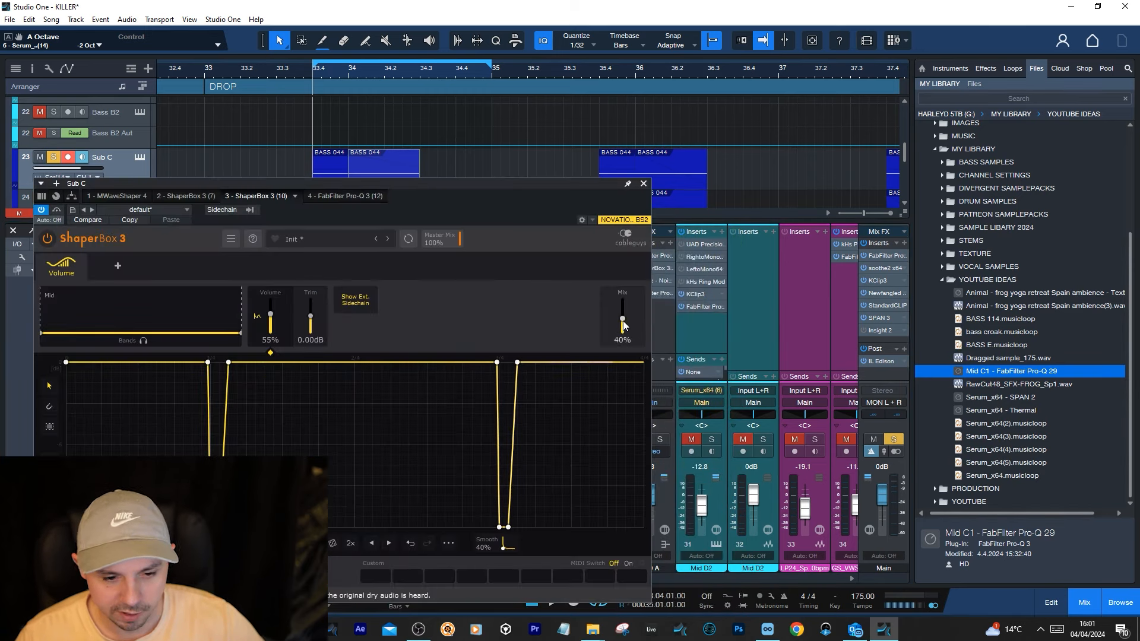
click(644, 184)
- Examine the EQ bands of FabFilter Pro-Q 3 on Sub C and of the second Pro-Q 3 on the BASS bus
scroll(477, 200, down, 1)
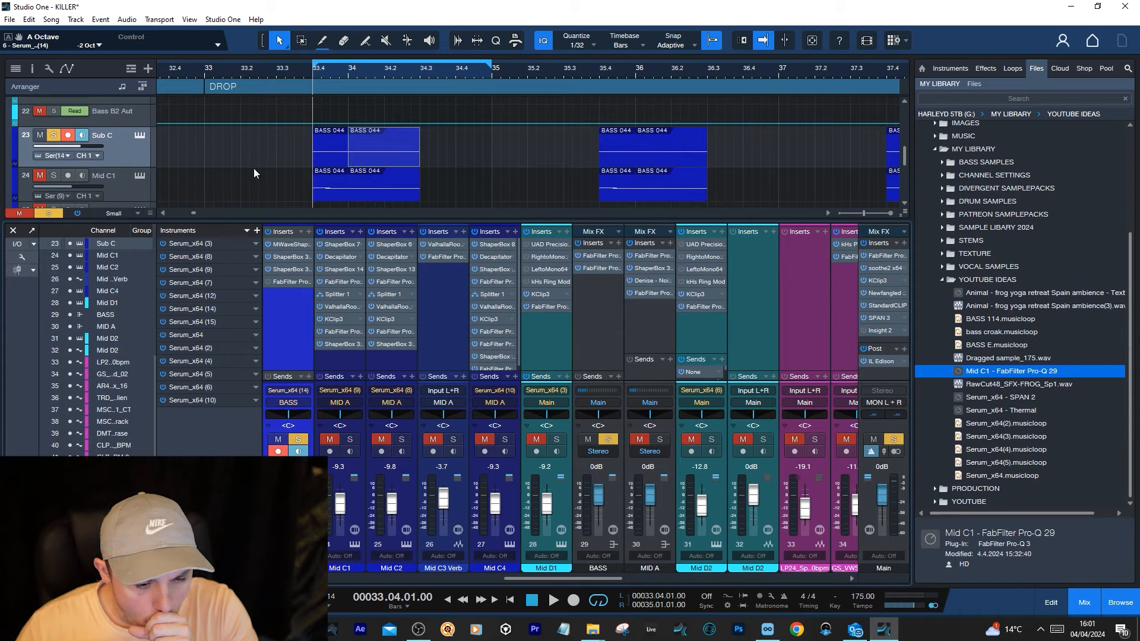
click(282, 282)
drag(290, 179, 416, 183)
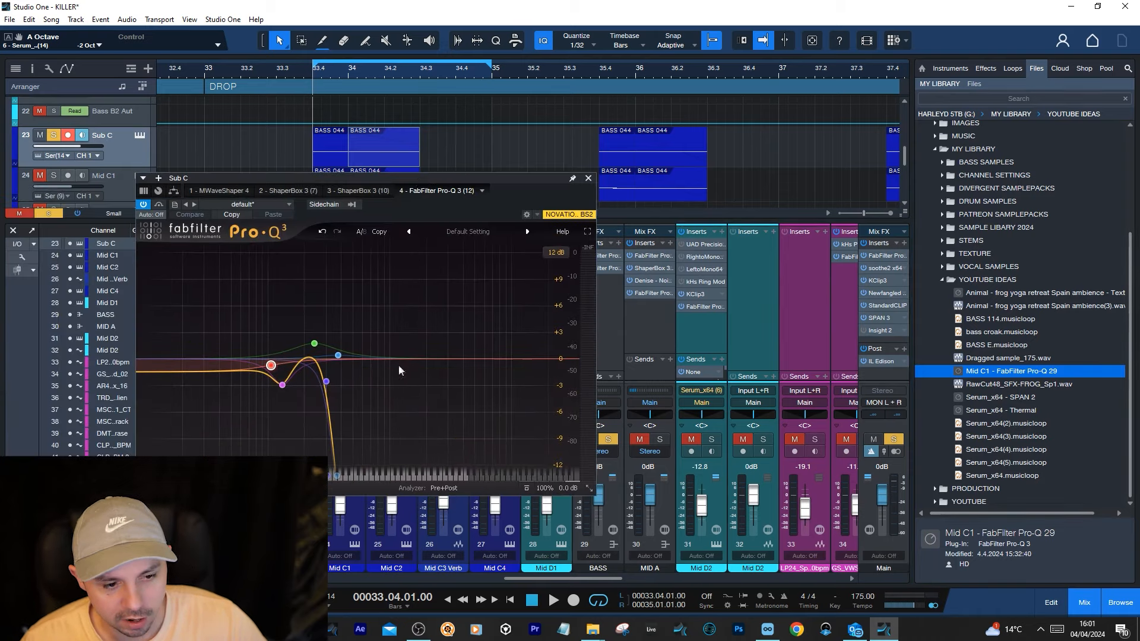
mouse_move(326, 383)
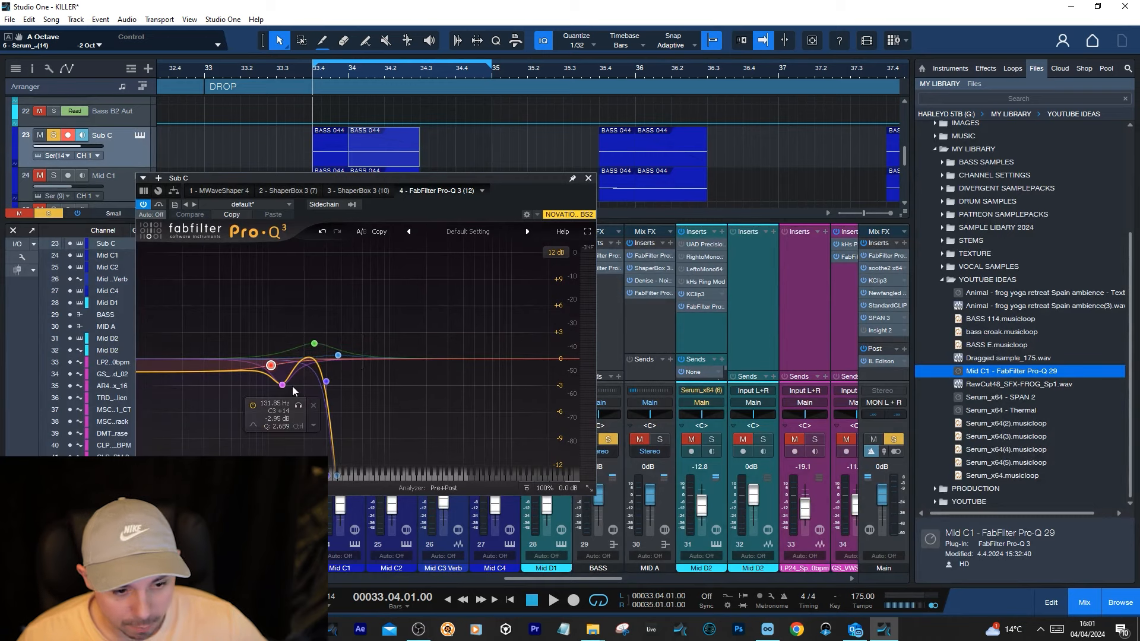
mouse_move(273, 368)
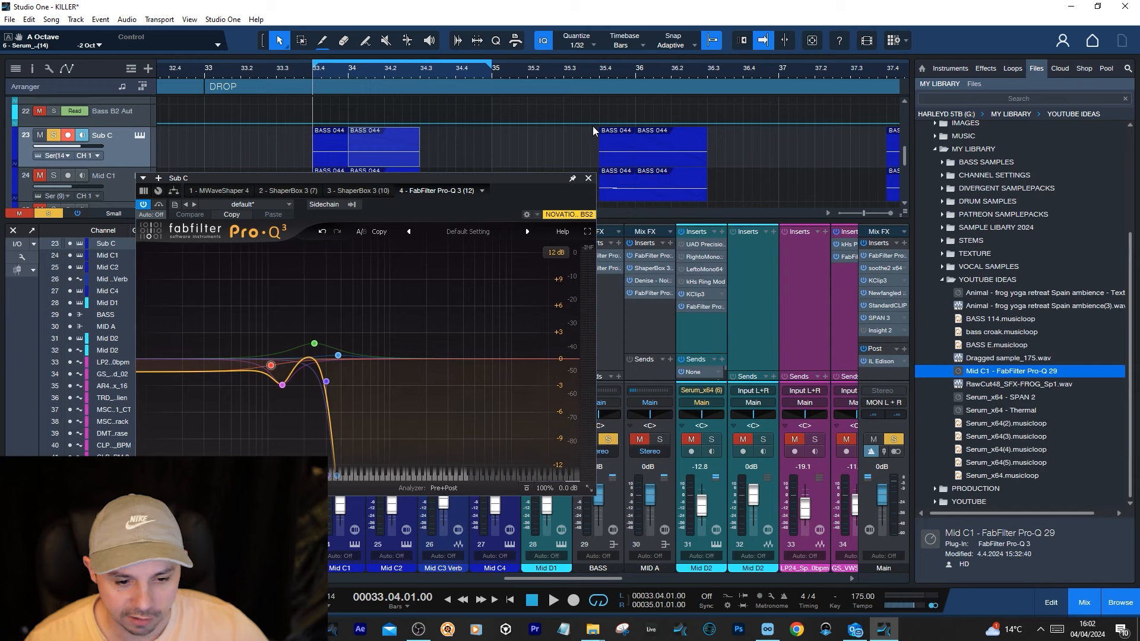
click(588, 178)
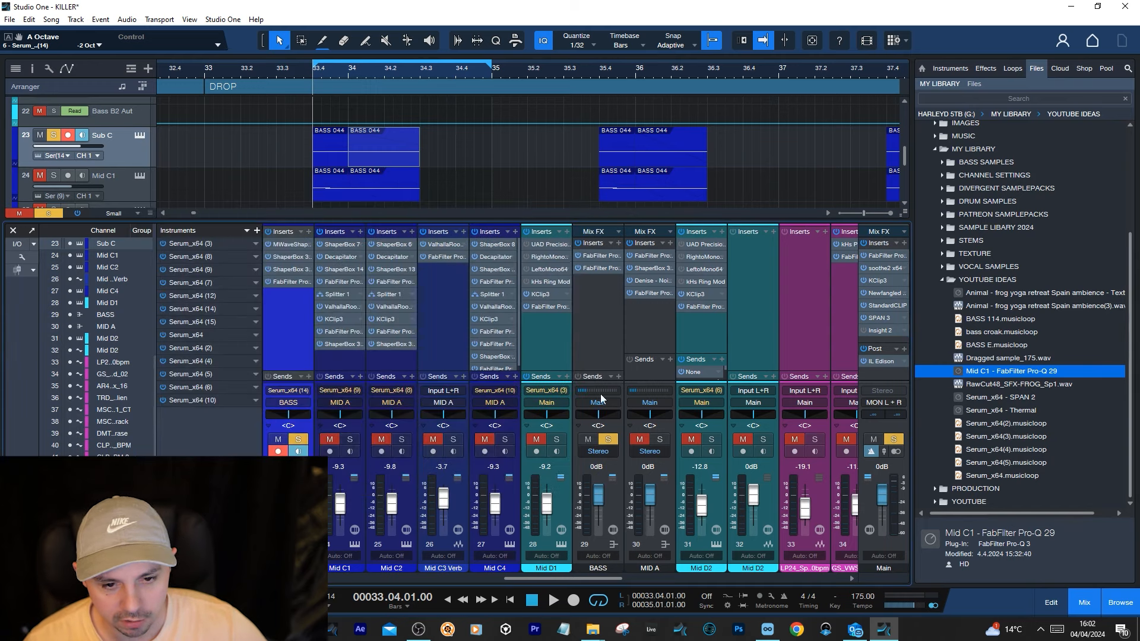
click(600, 268)
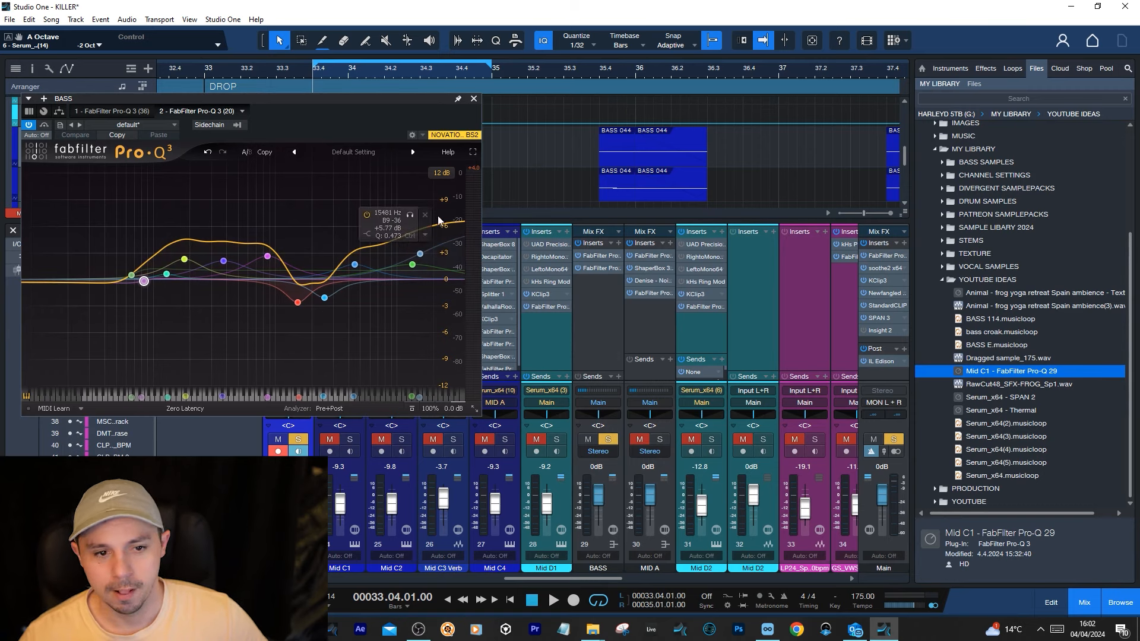
click(473, 99)
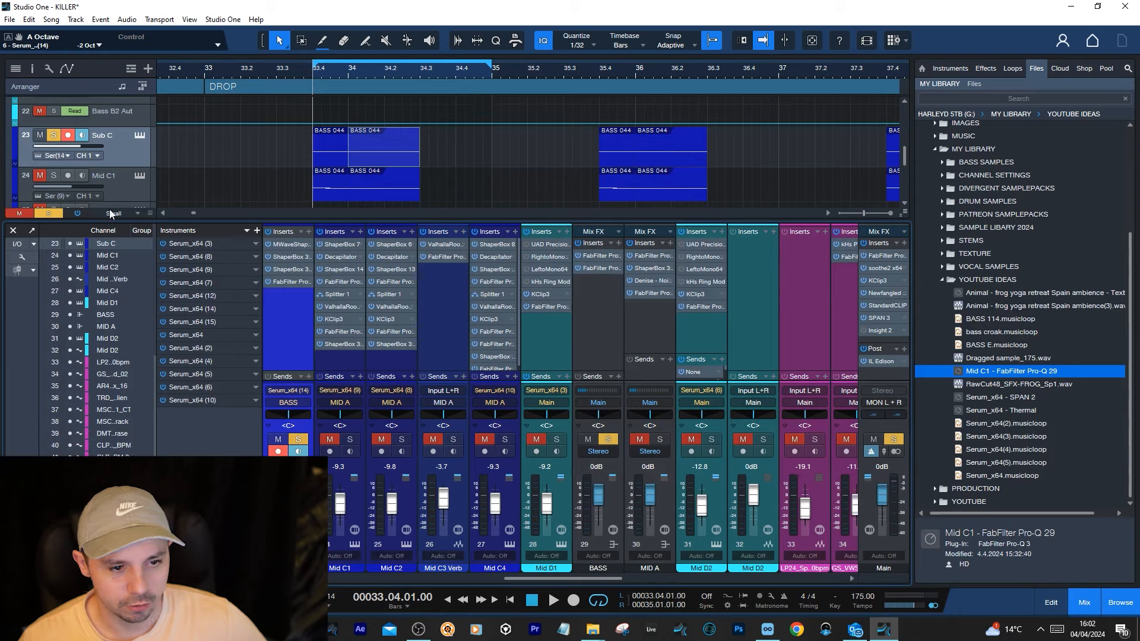
- Solo the Mid C1 track instead of Sub C and play its bass from 33.4
click(40, 175)
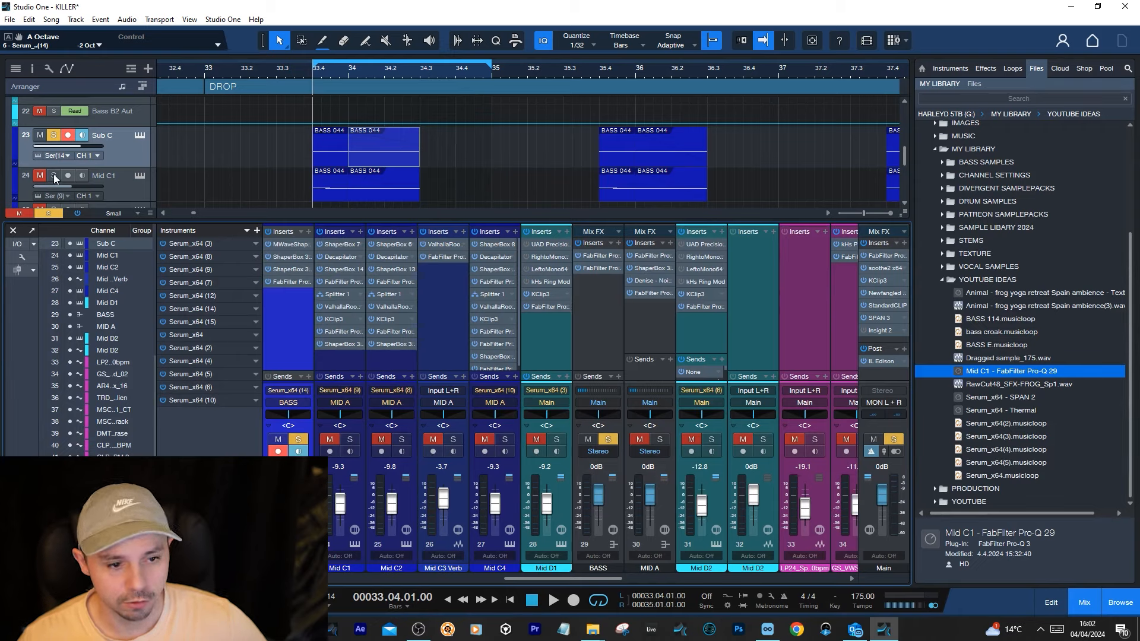
click(54, 175)
scroll(156, 127, down, 2)
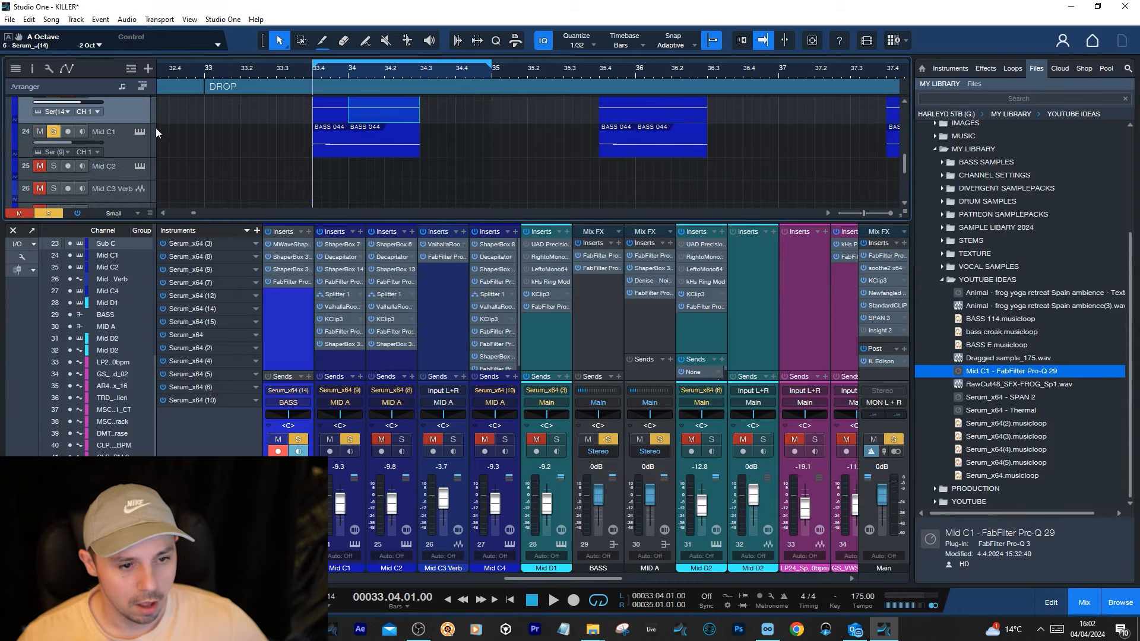
click(334, 153)
scroll(175, 141, up, 1)
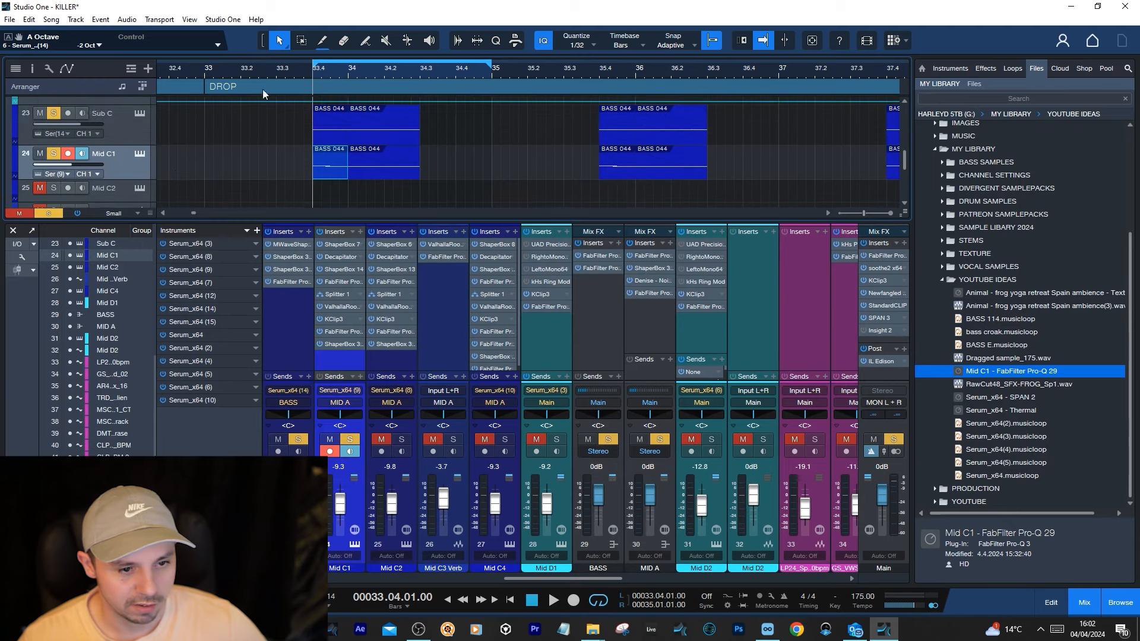
click(53, 113)
key(space)
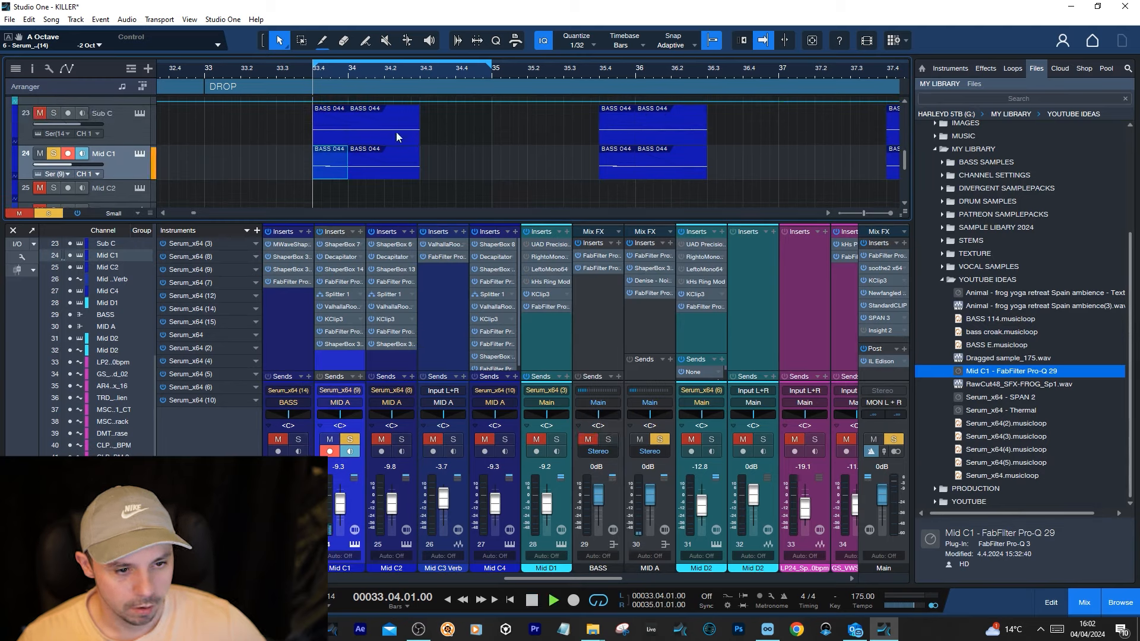
key(space)
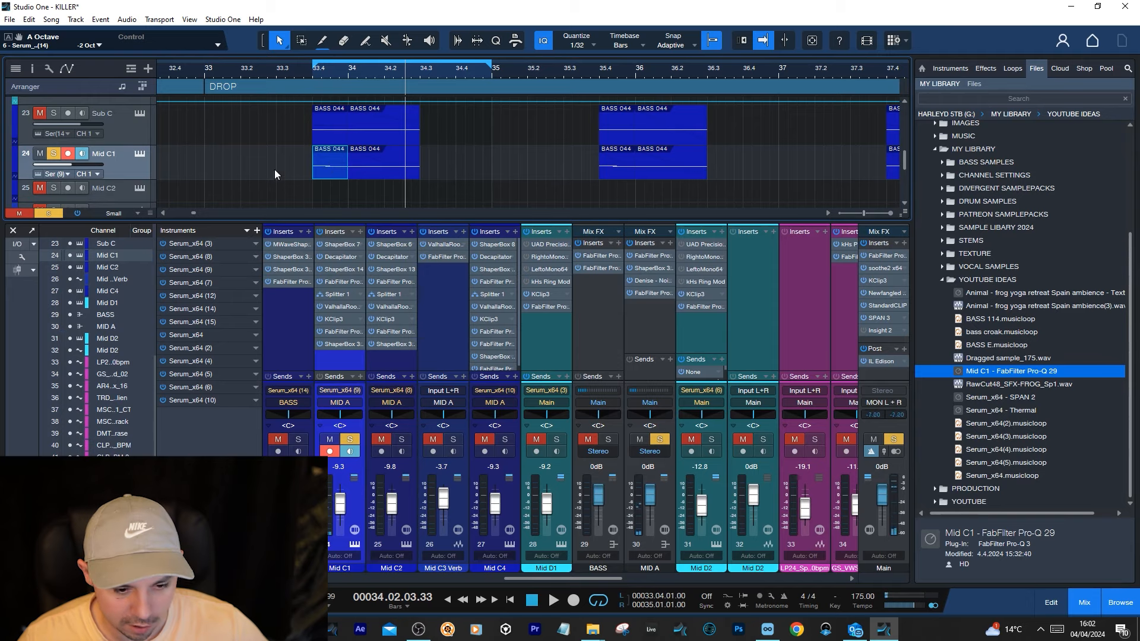
- Try flattening the pitch bend of the Mid C1 parts from 33.4 in the note editor, comparing playback without and with the bend
double_click(329, 164)
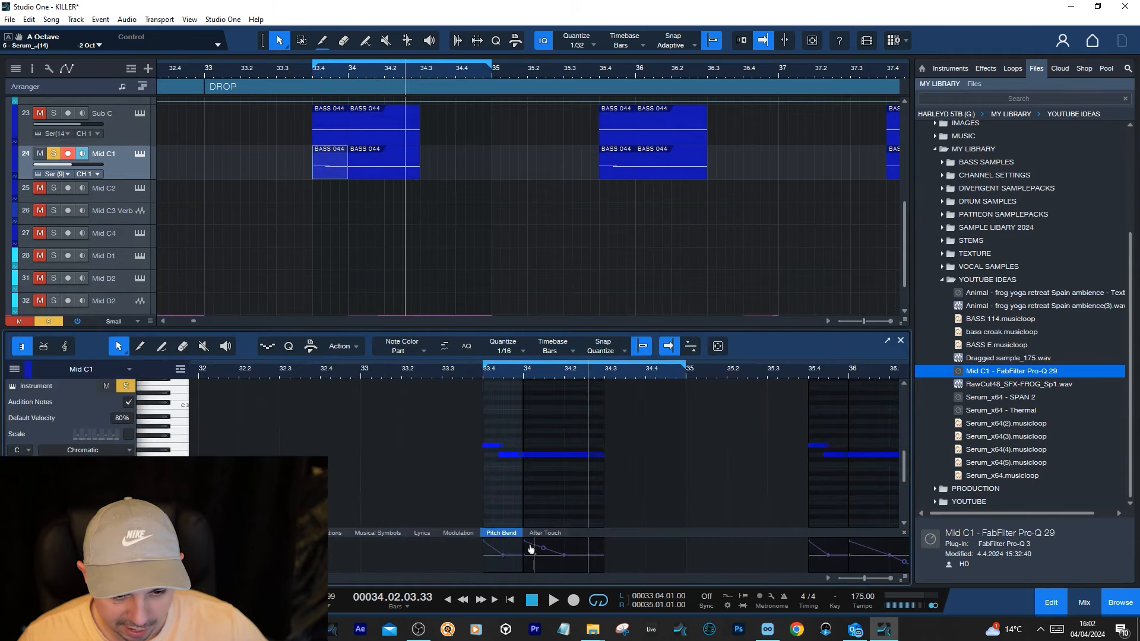
drag(525, 541, 484, 555)
key(space)
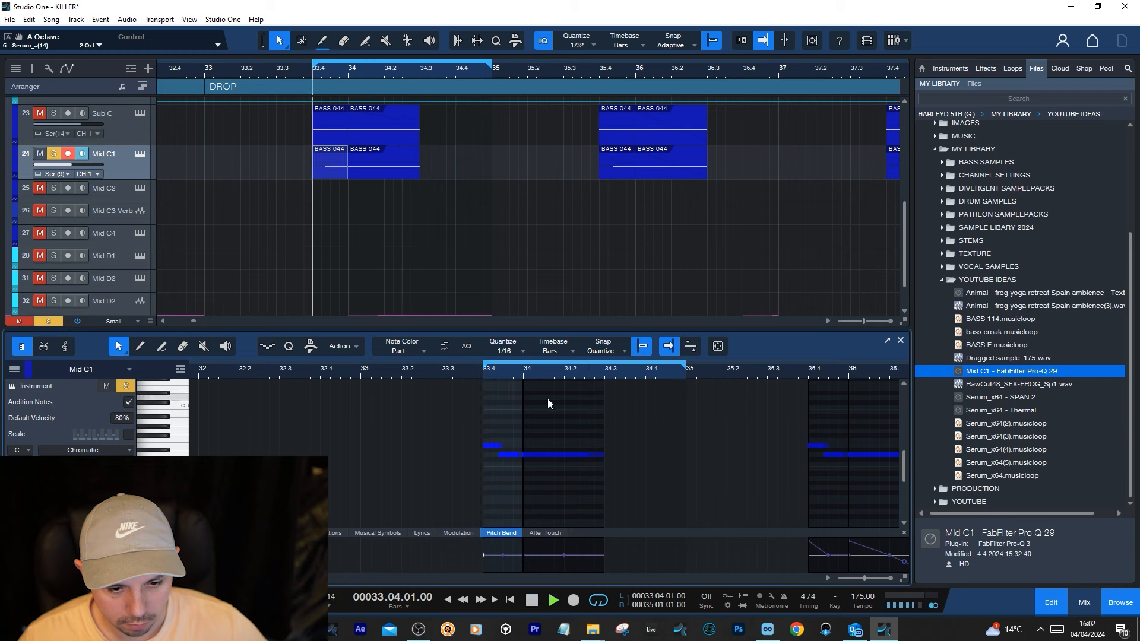
key(space)
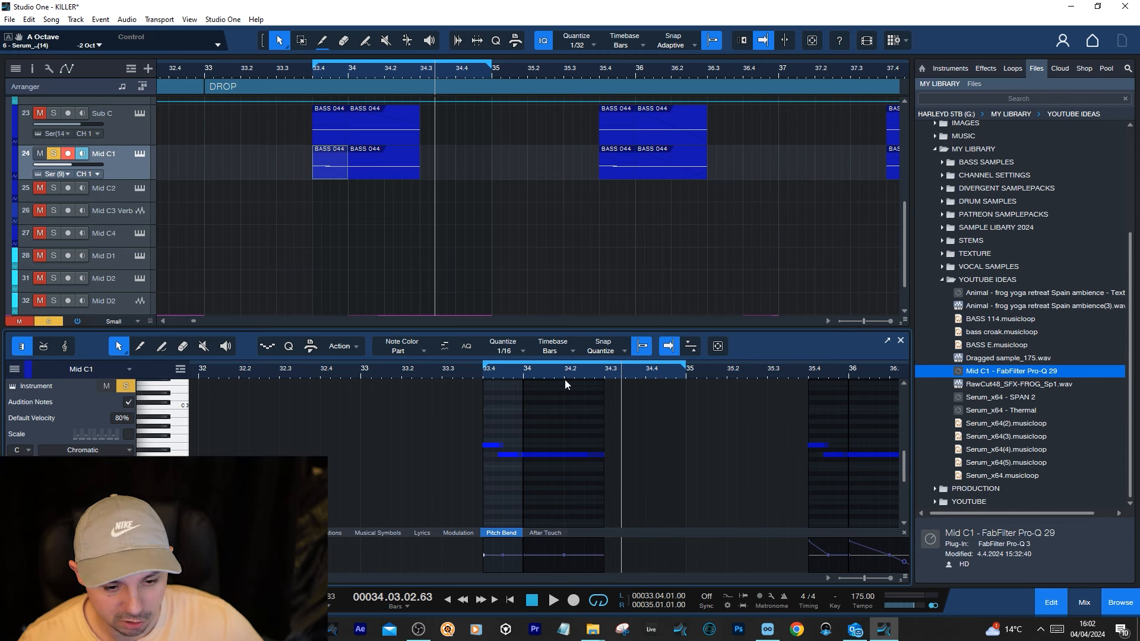
key(space)
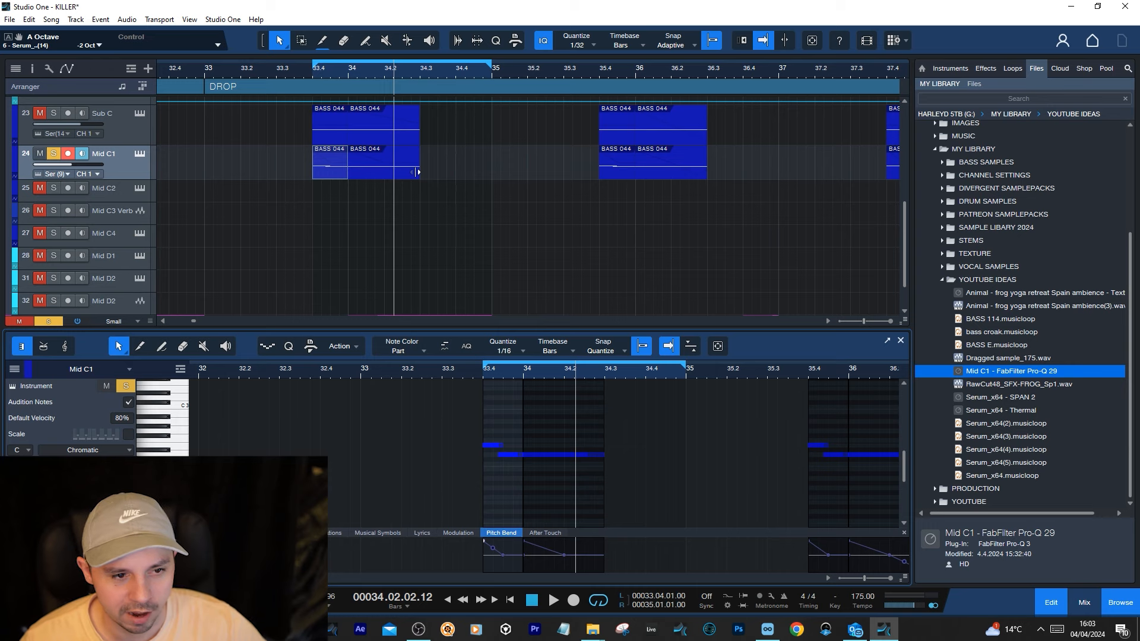
- Show the mixer and open Mid C1's Serum patch to examine the sub oscillator and its level
click(308, 73)
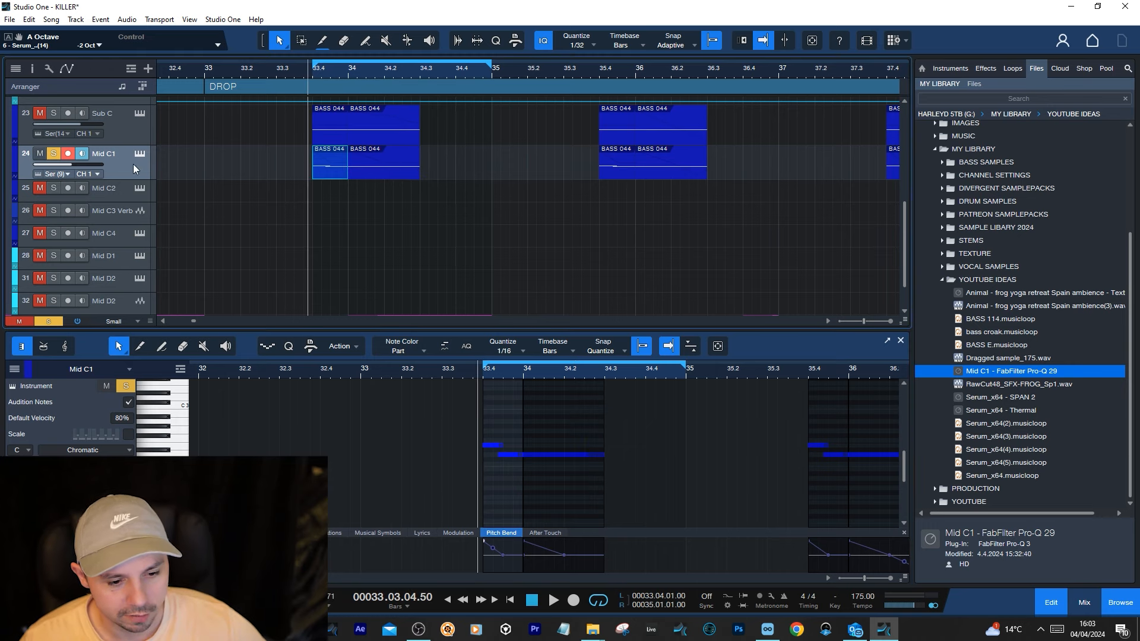
key(F3)
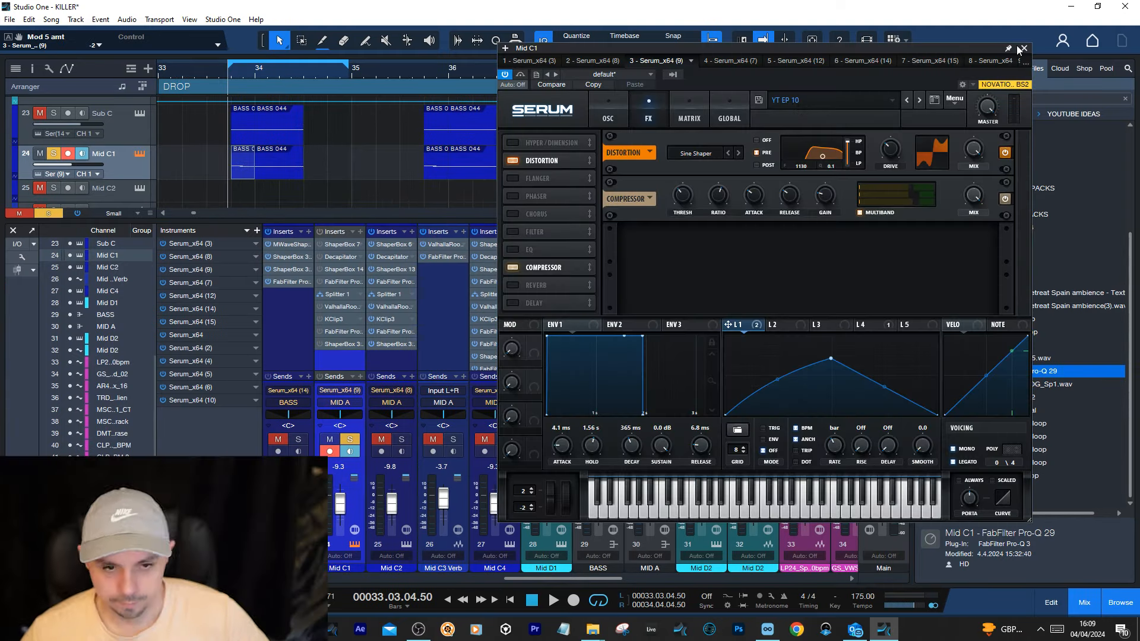
click(1022, 52)
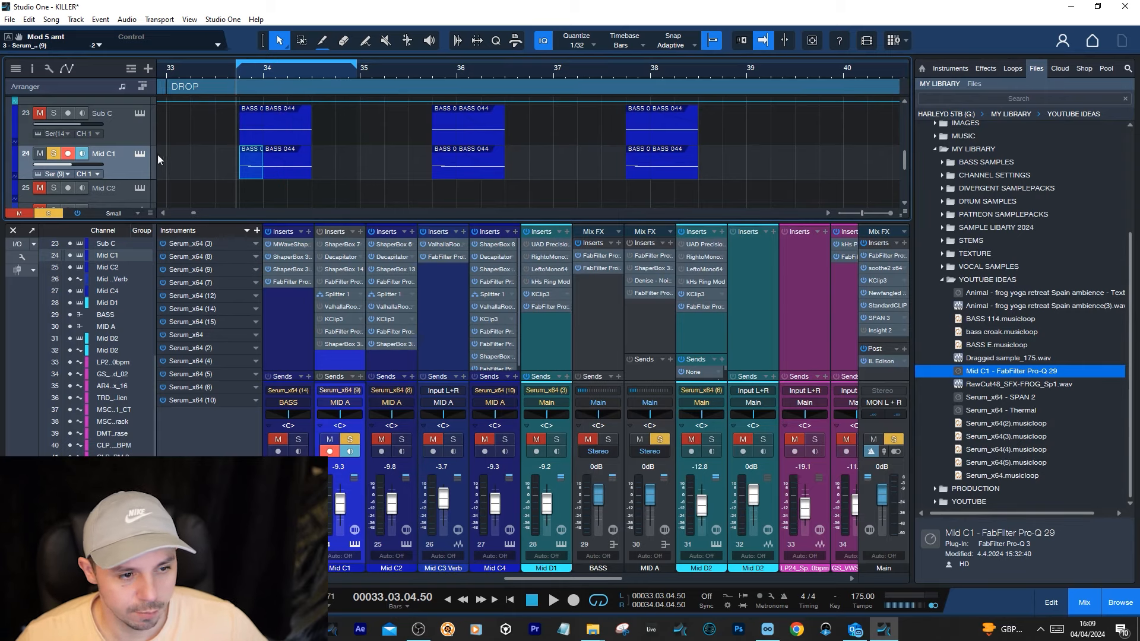
click(141, 154)
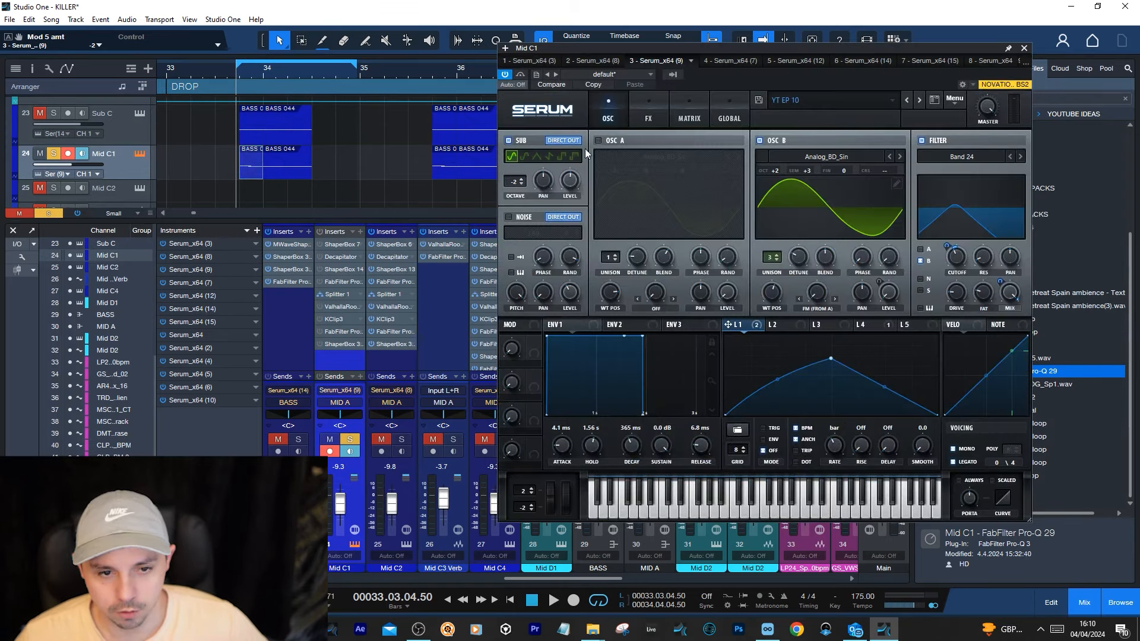
click(569, 181)
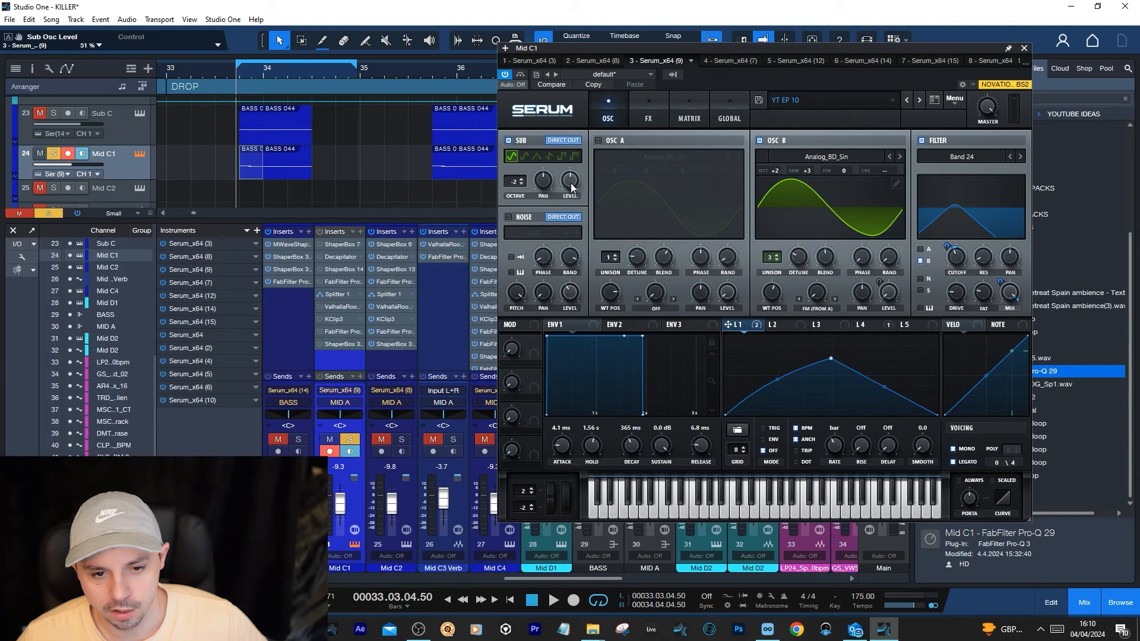
click(568, 182)
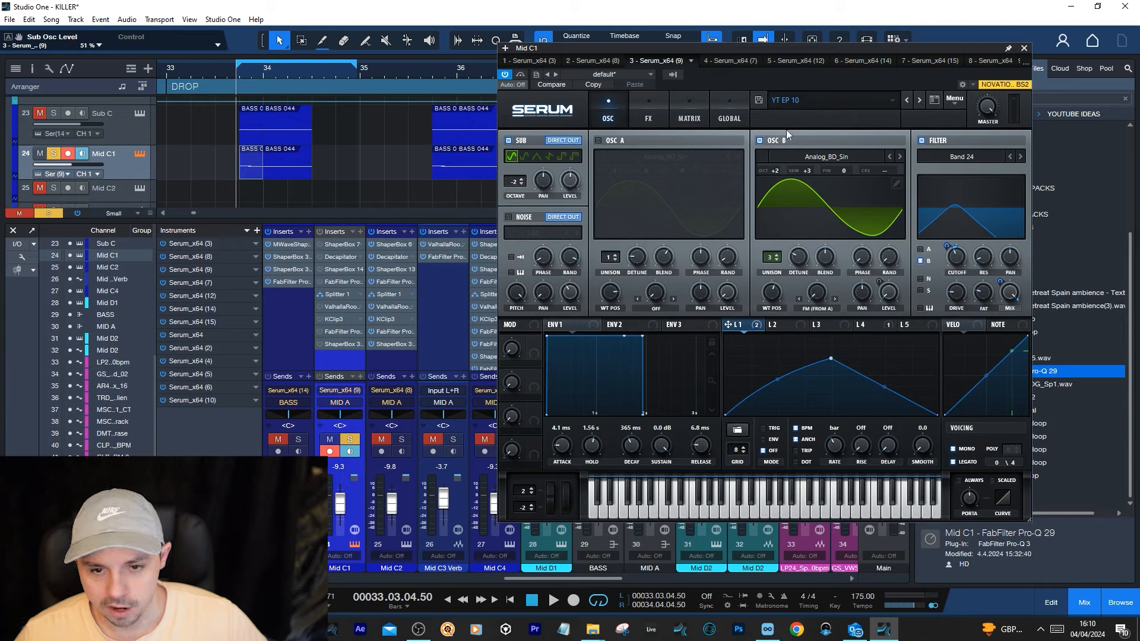
- Choose the Analog_BD_Sin wavetable for oscillator B and check its FM (from A) amount, wavetable position and level
click(845, 159)
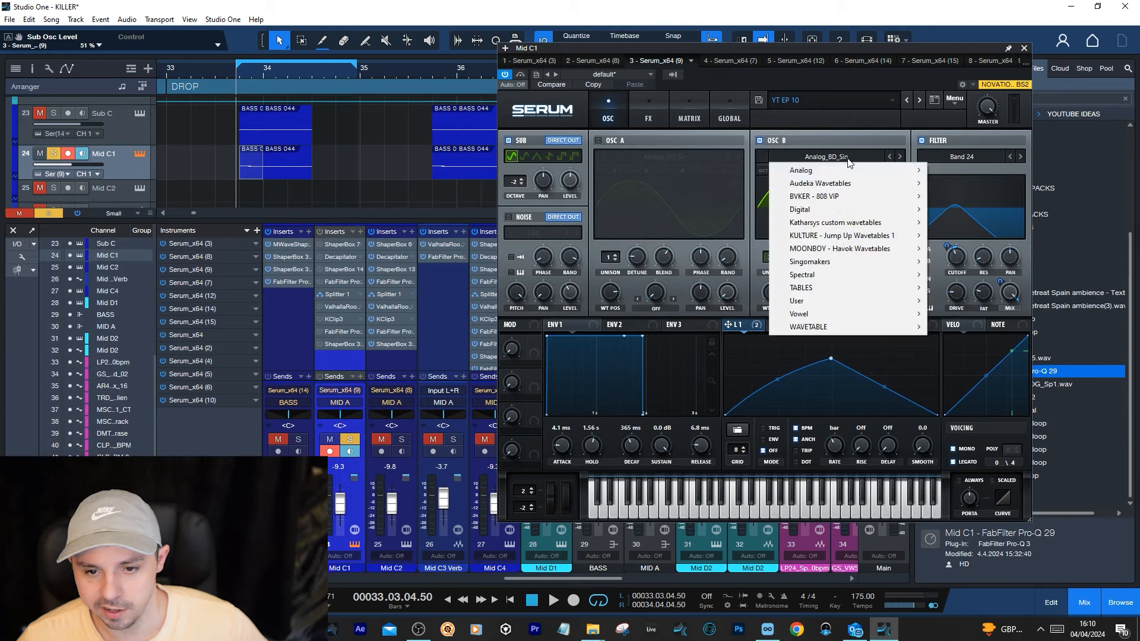
mouse_move(832, 173)
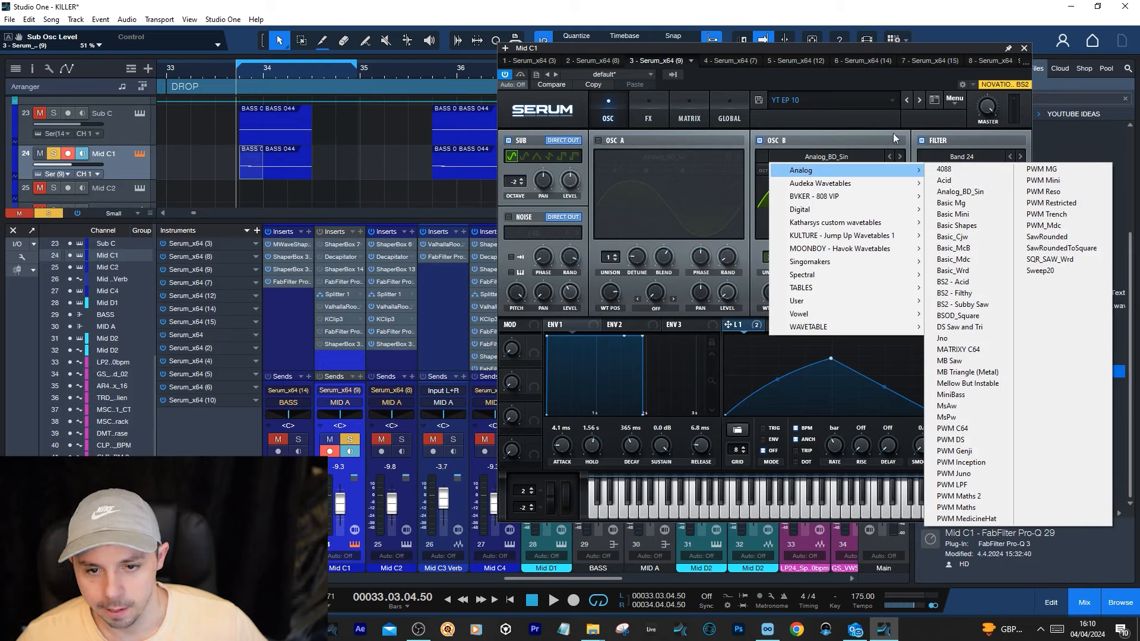
click(960, 192)
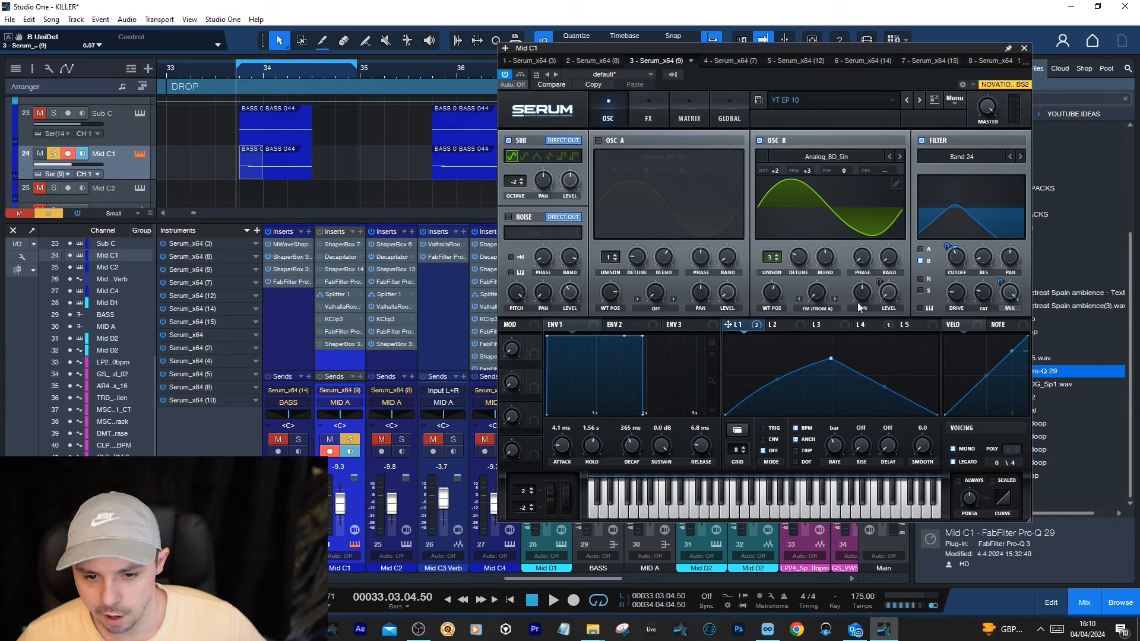
click(822, 297)
click(774, 298)
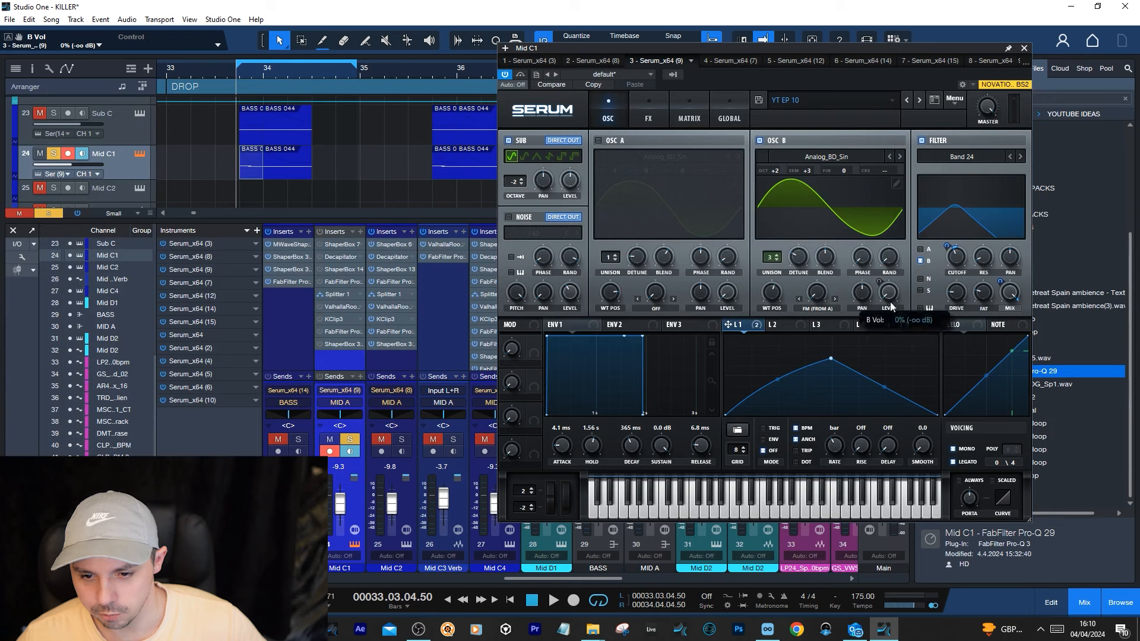
- Examine LFO 4's shape and open the amount value of its B Vol modulation in Serum's matrix
click(862, 327)
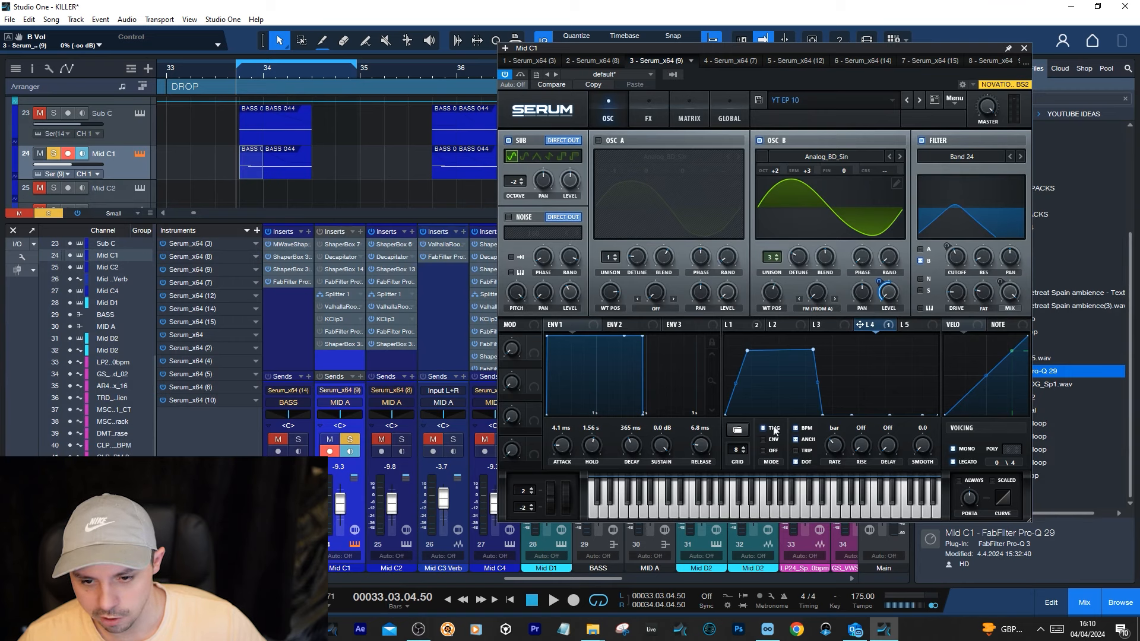
click(689, 112)
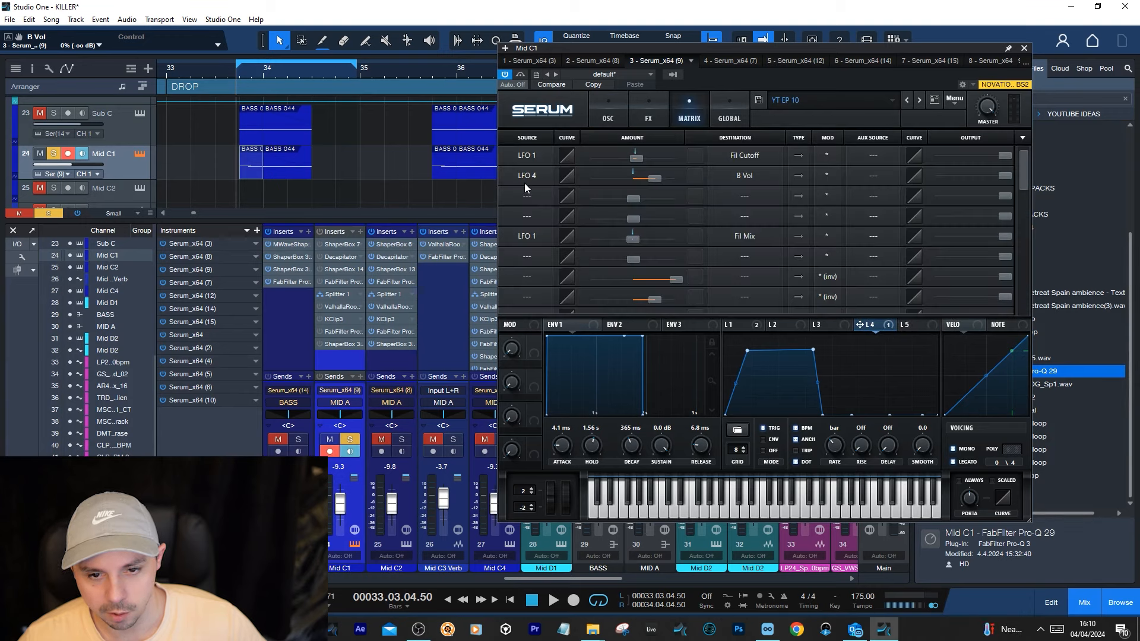
double_click(653, 180)
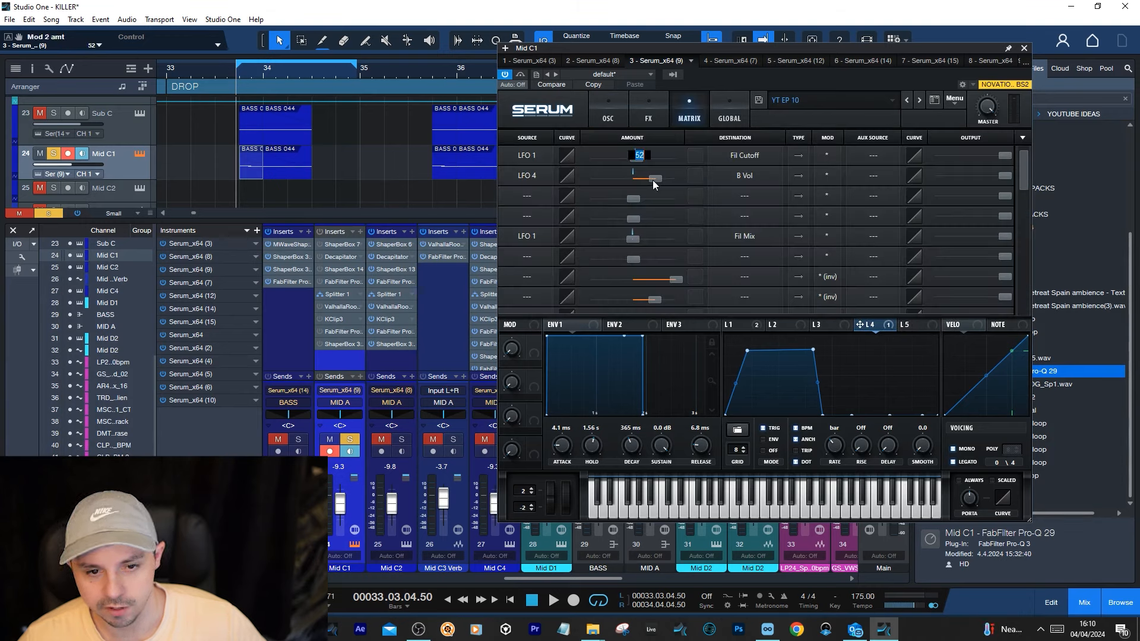
- Check the filter cutoff value, LFO 1's shape and the amounts of its Fil Mix and Fil Cutoff modulations in Serum's matrix
click(614, 102)
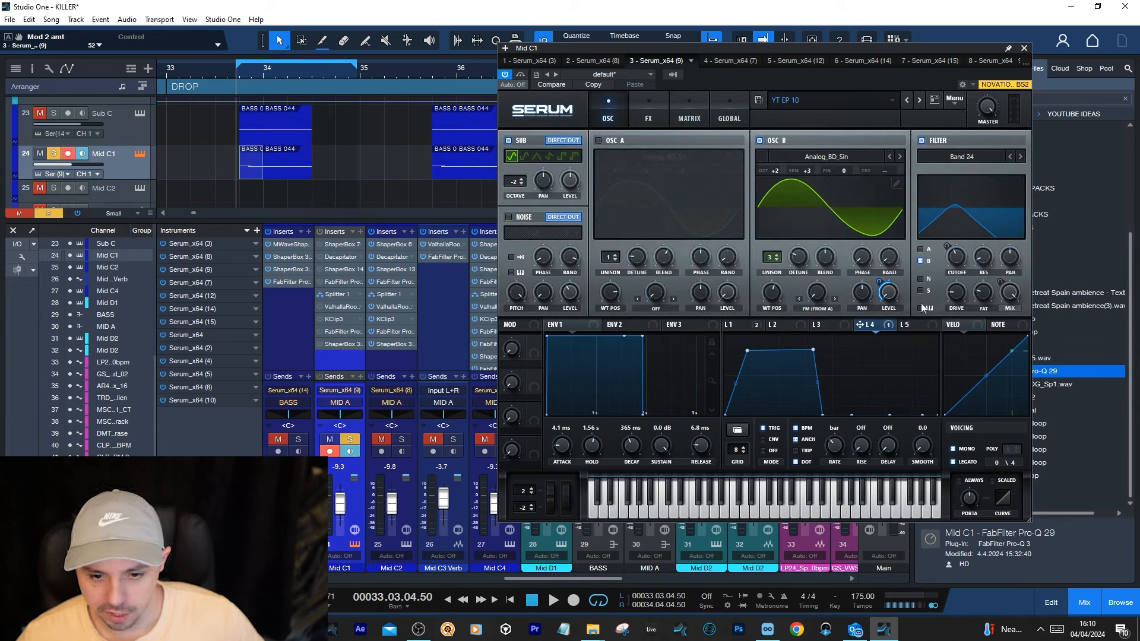
double_click(959, 261)
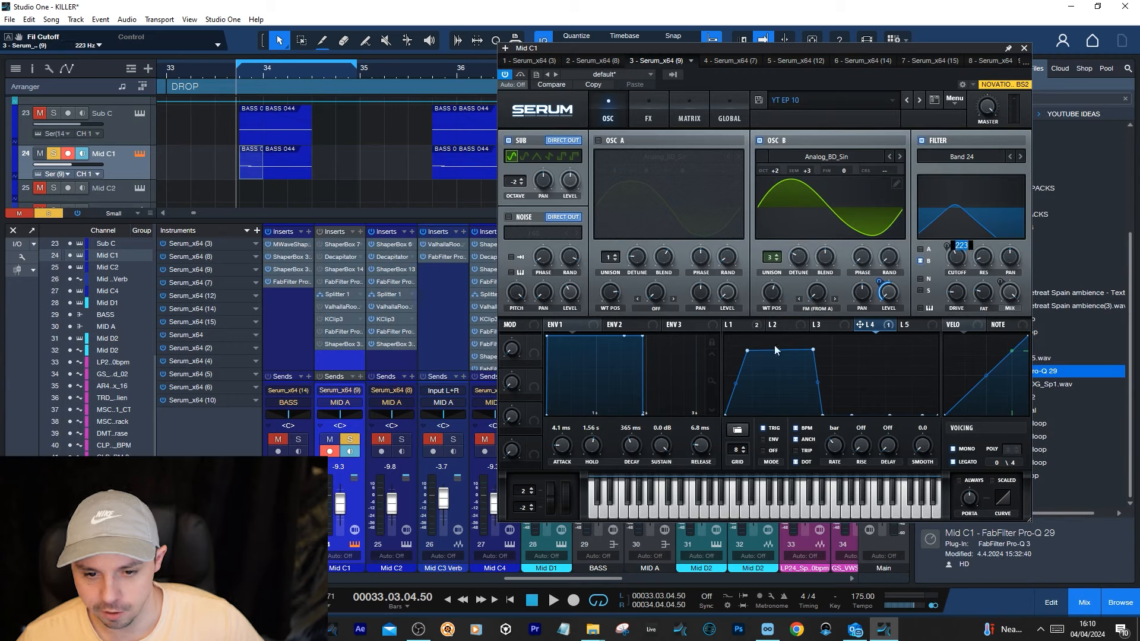
click(752, 327)
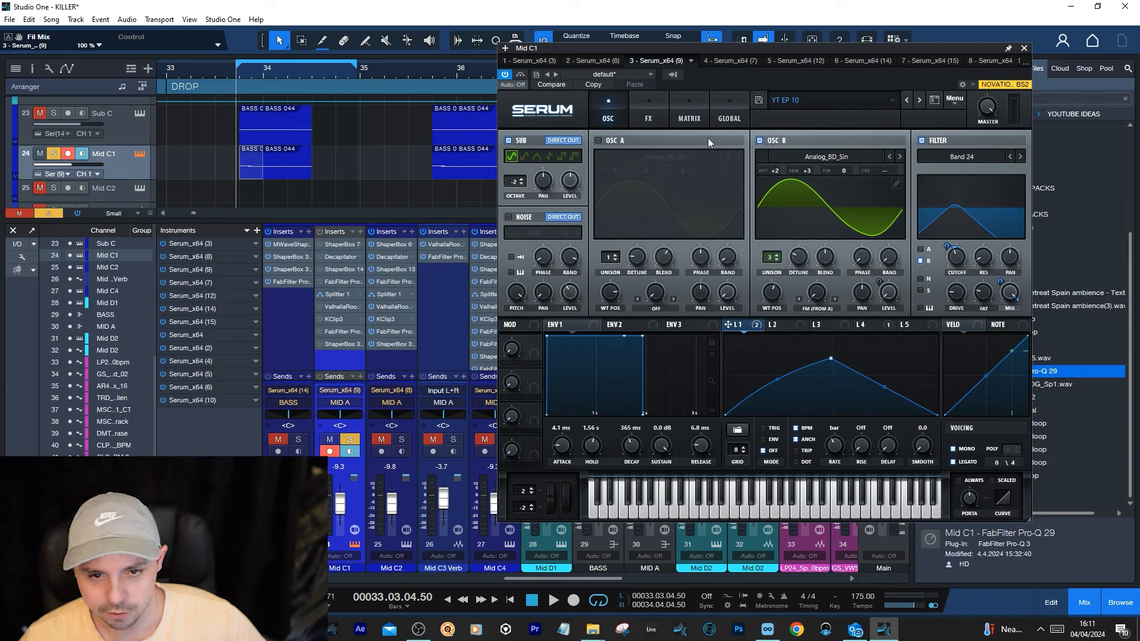
click(684, 116)
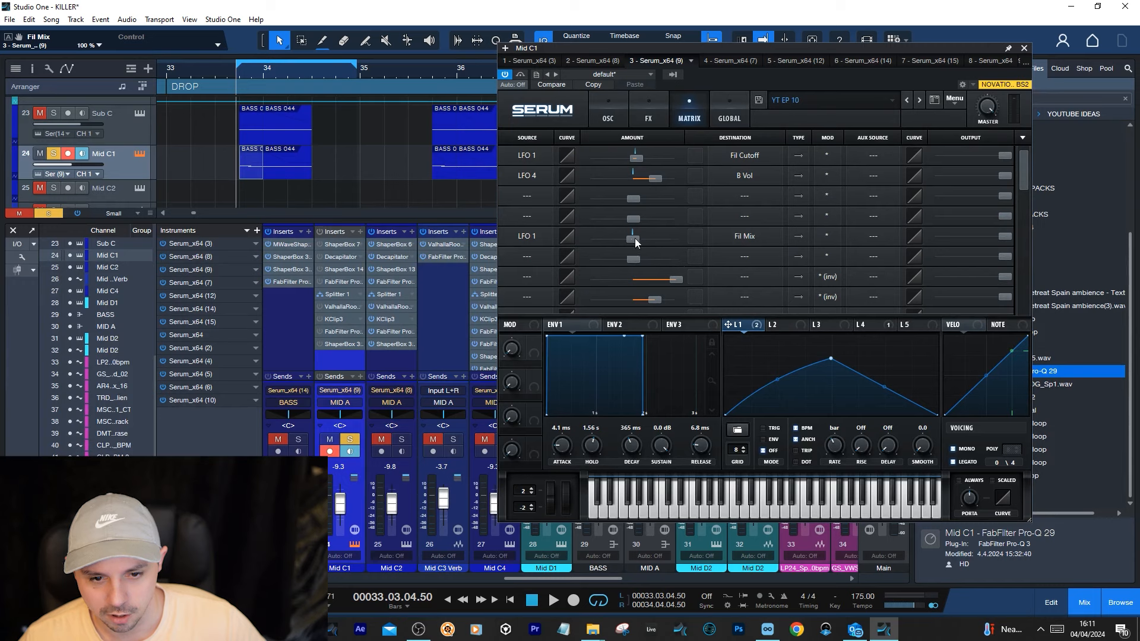
click(636, 238)
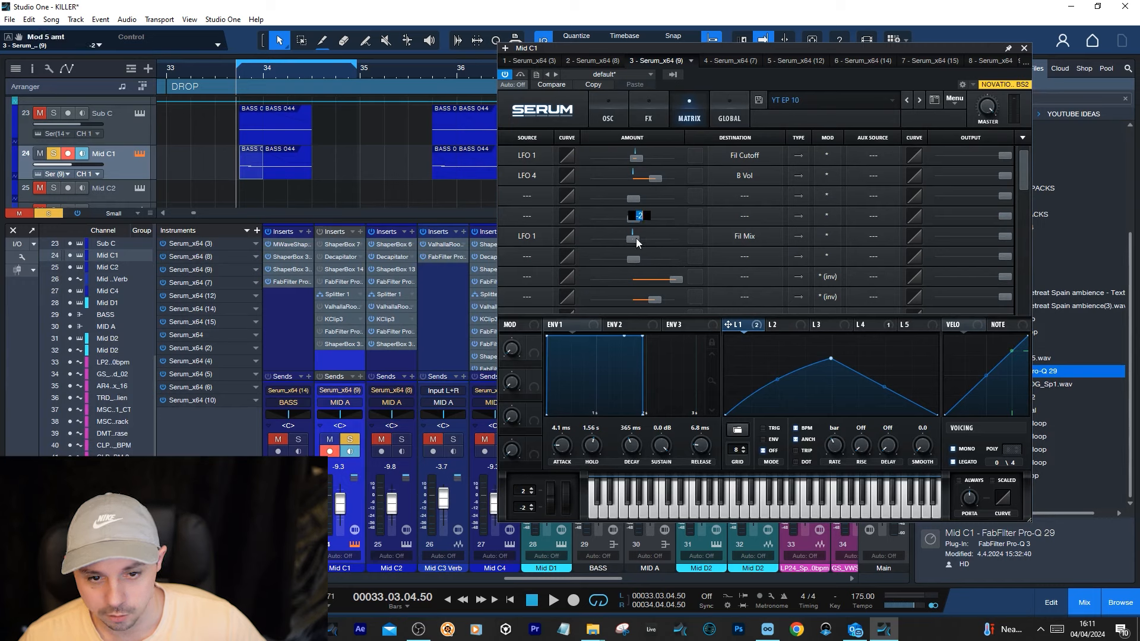
click(638, 158)
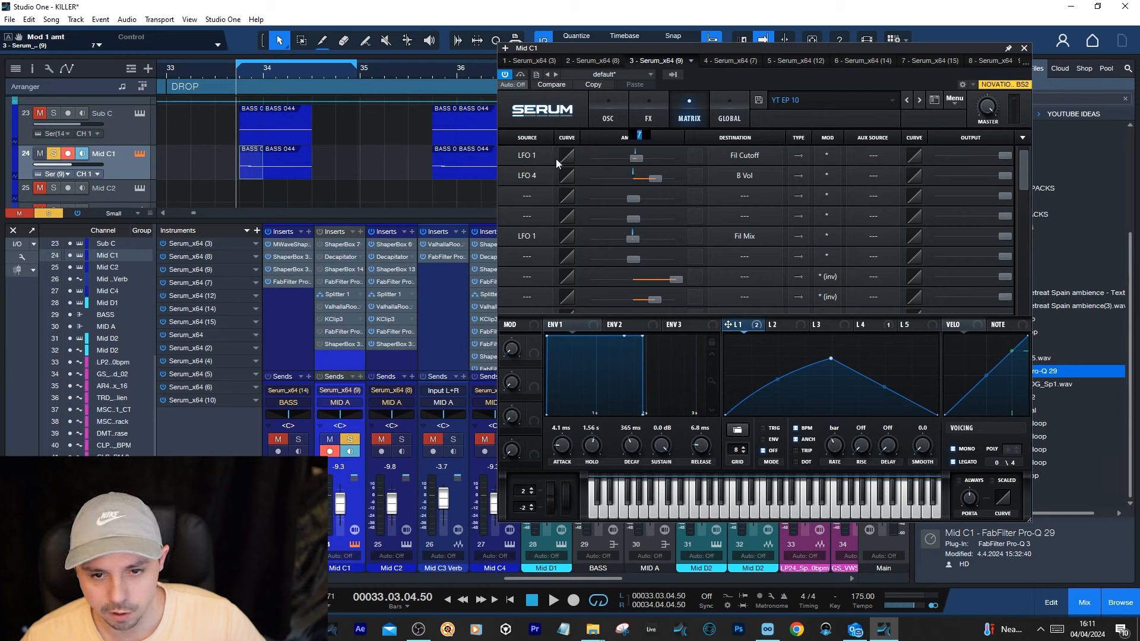
- Show Serum's effects, bypass both the distortion and the compressor, and play Mid C1 from 33.4 without them
click(603, 112)
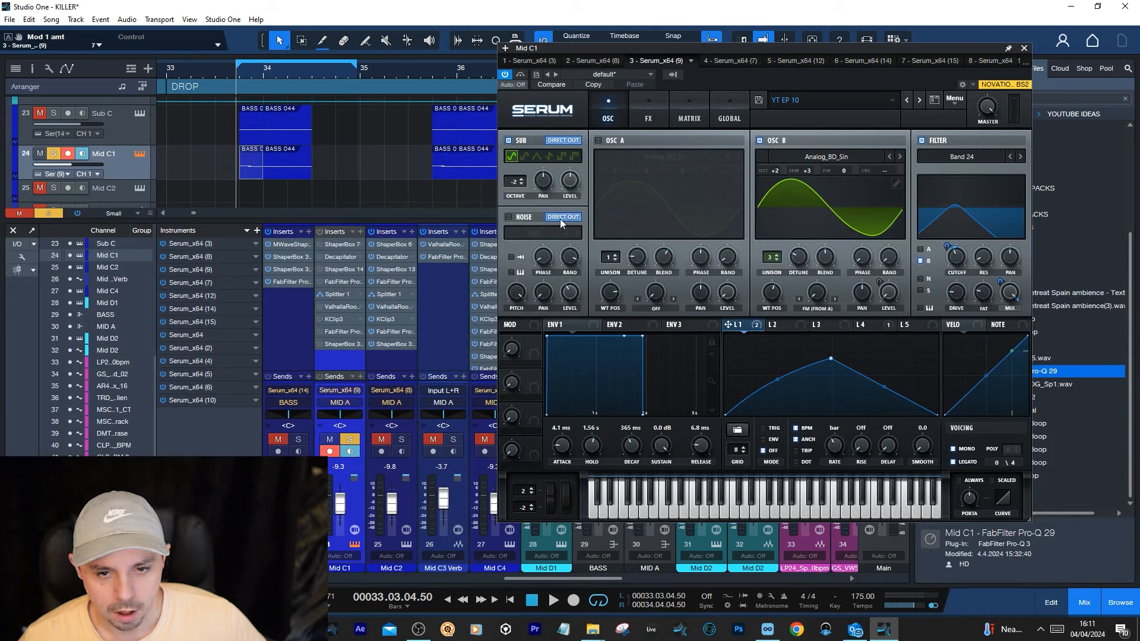
click(659, 102)
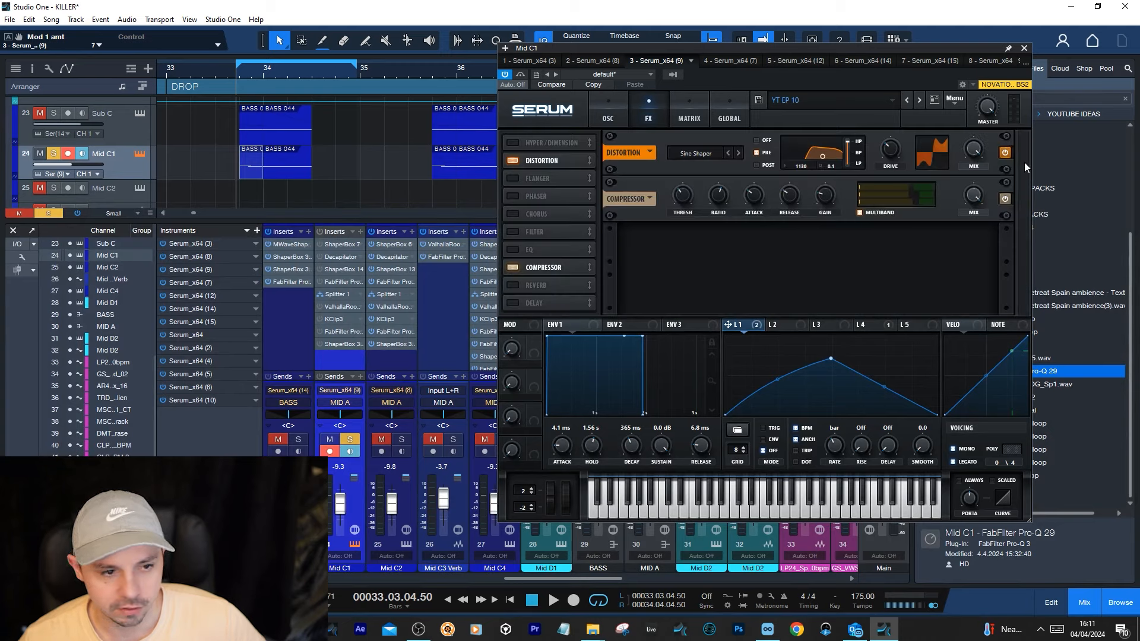
click(240, 78)
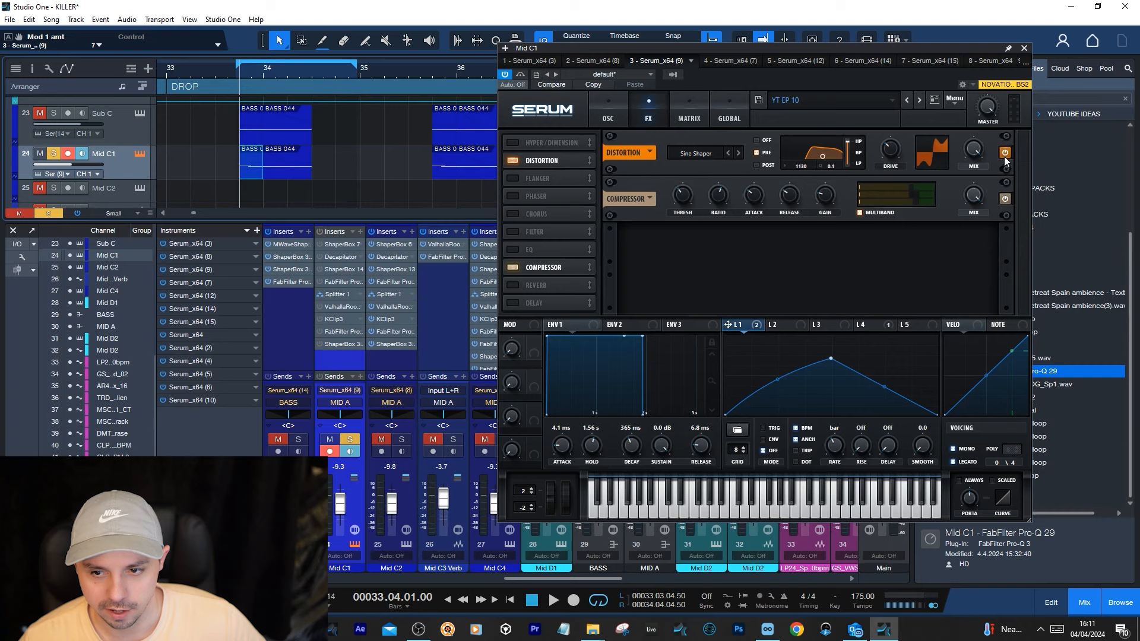
click(1004, 155)
click(1005, 199)
key(space)
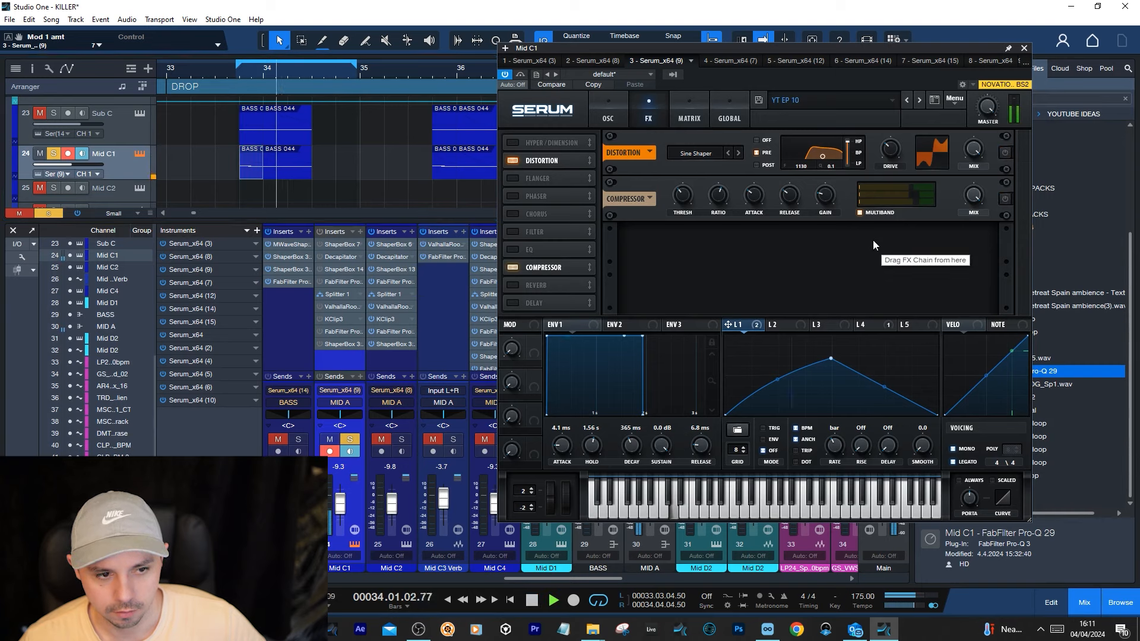
key(space)
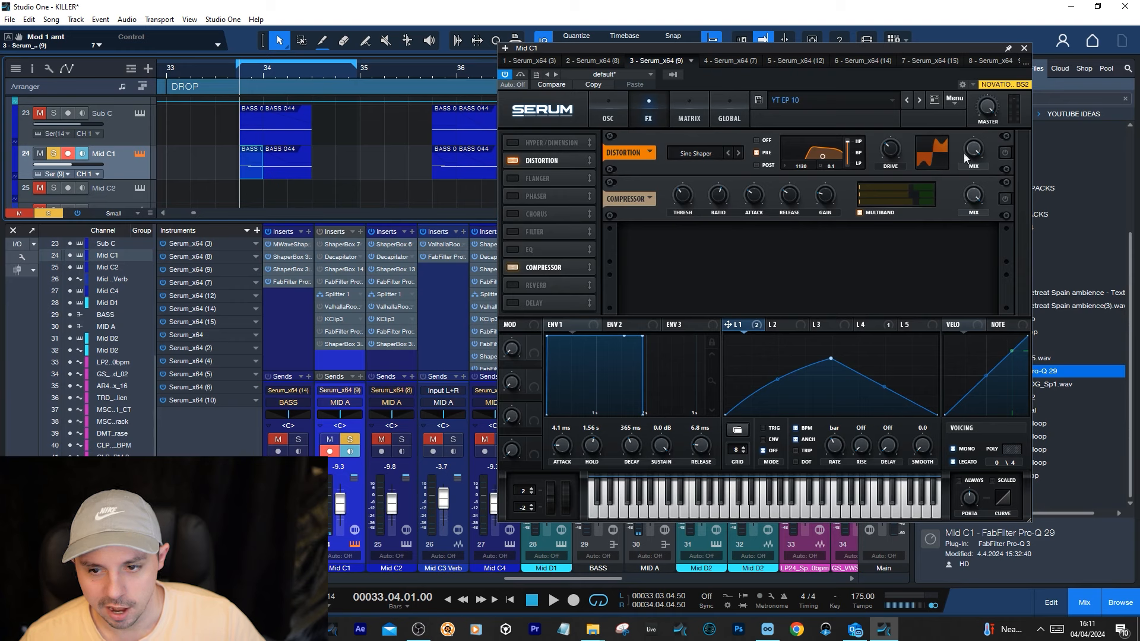
- Switch the Sine Shaper distortion back on and play Mid C1 with only that effect
click(1003, 153)
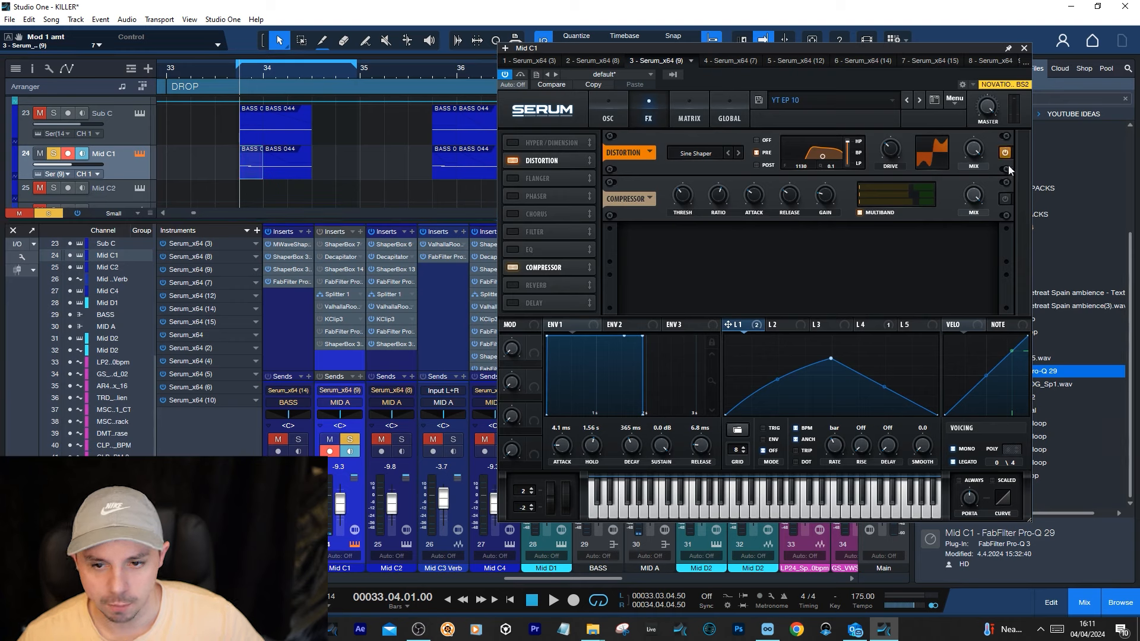
key(space)
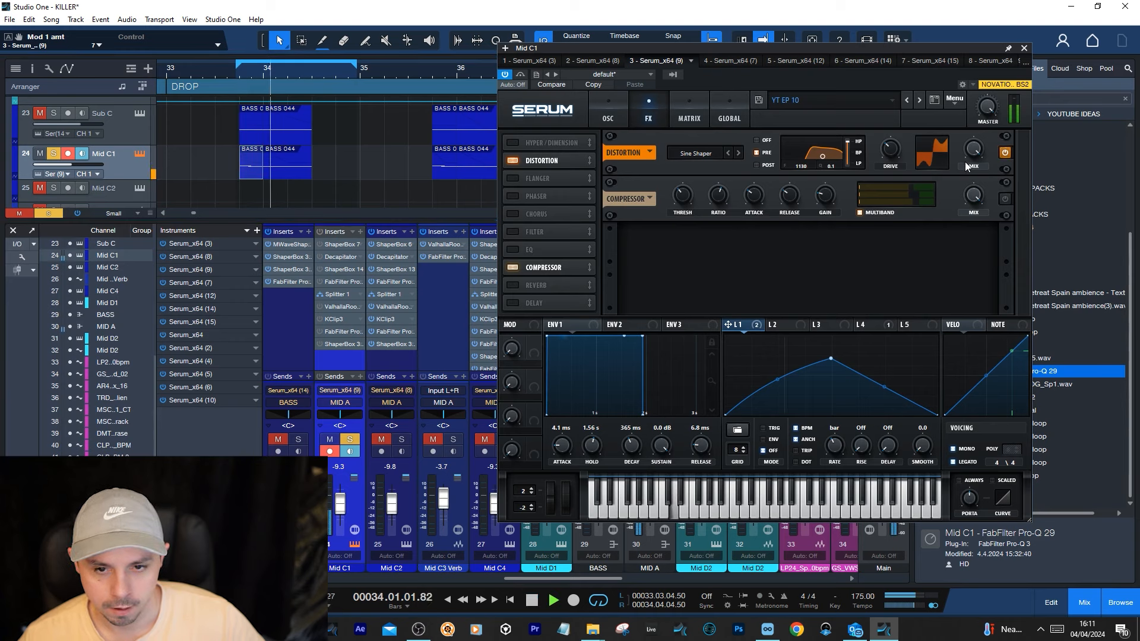
key(space)
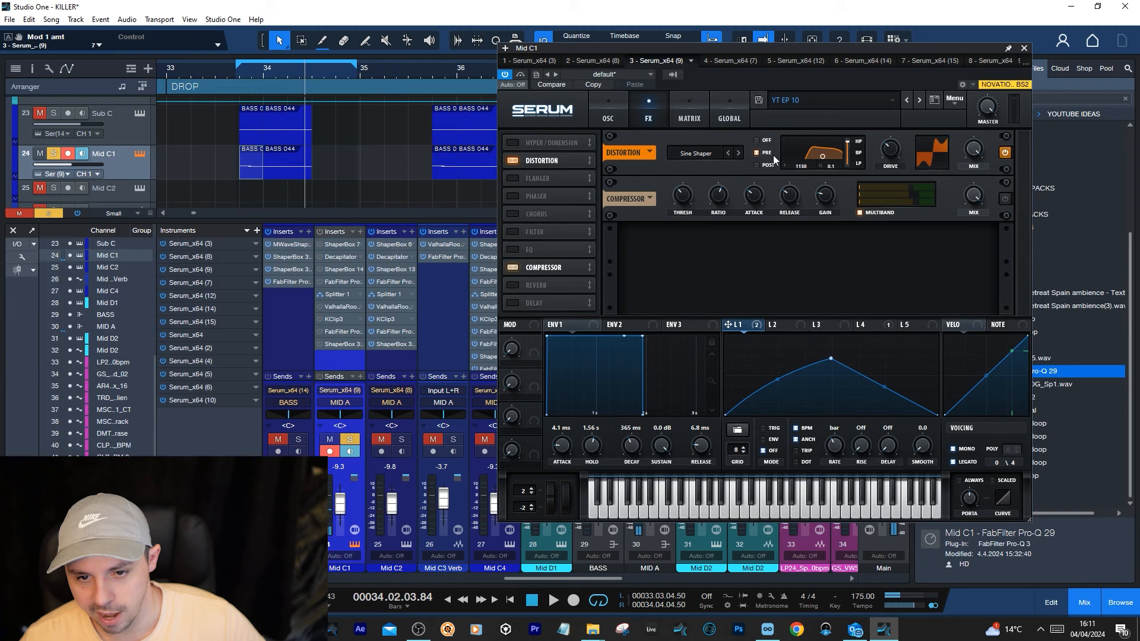
- Check the distortion's filter, drive and mix values, and switch the multiband compressor back on
double_click(832, 165)
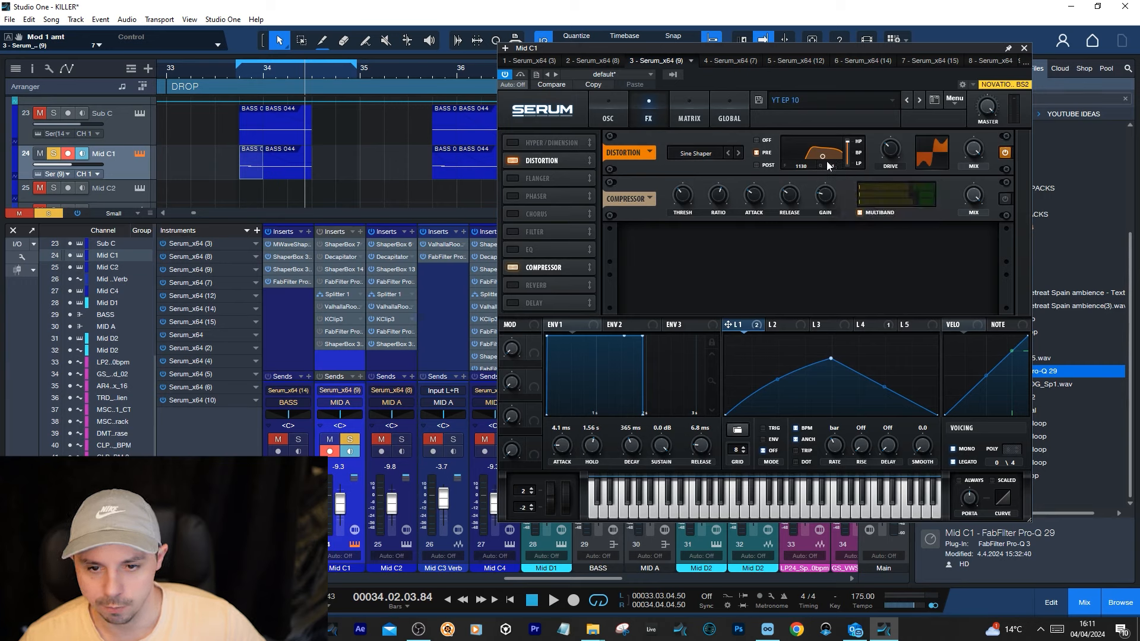
click(891, 153)
click(976, 151)
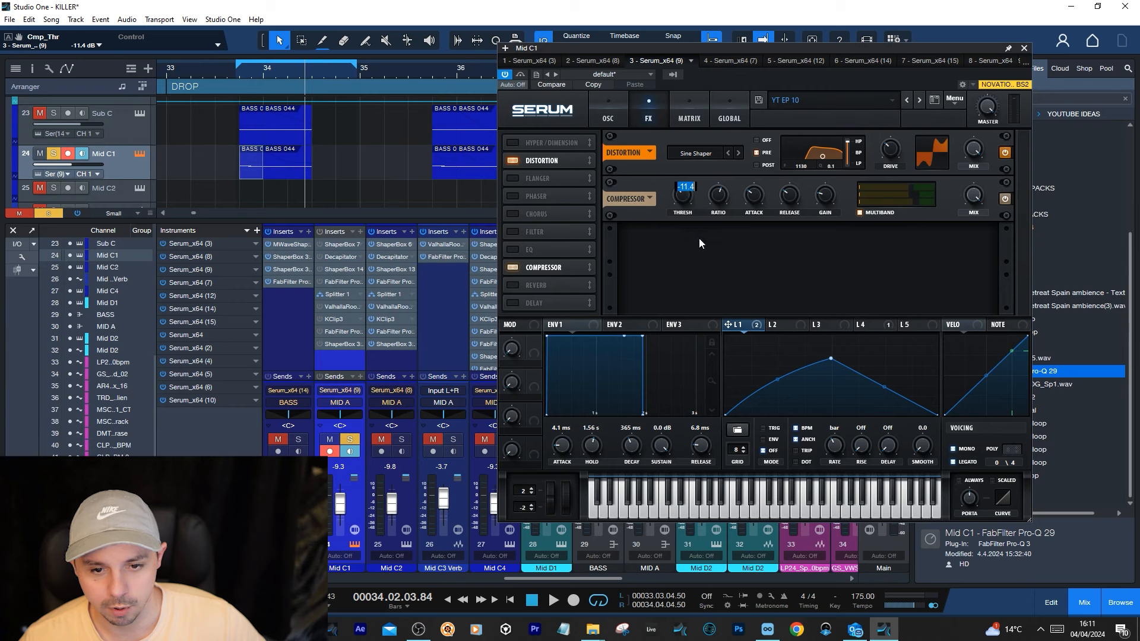
- Check the compressor's ratio, attack, release and gain, play Mid C1 from 33.4 with both effects on, and close Serum
click(719, 199)
click(754, 200)
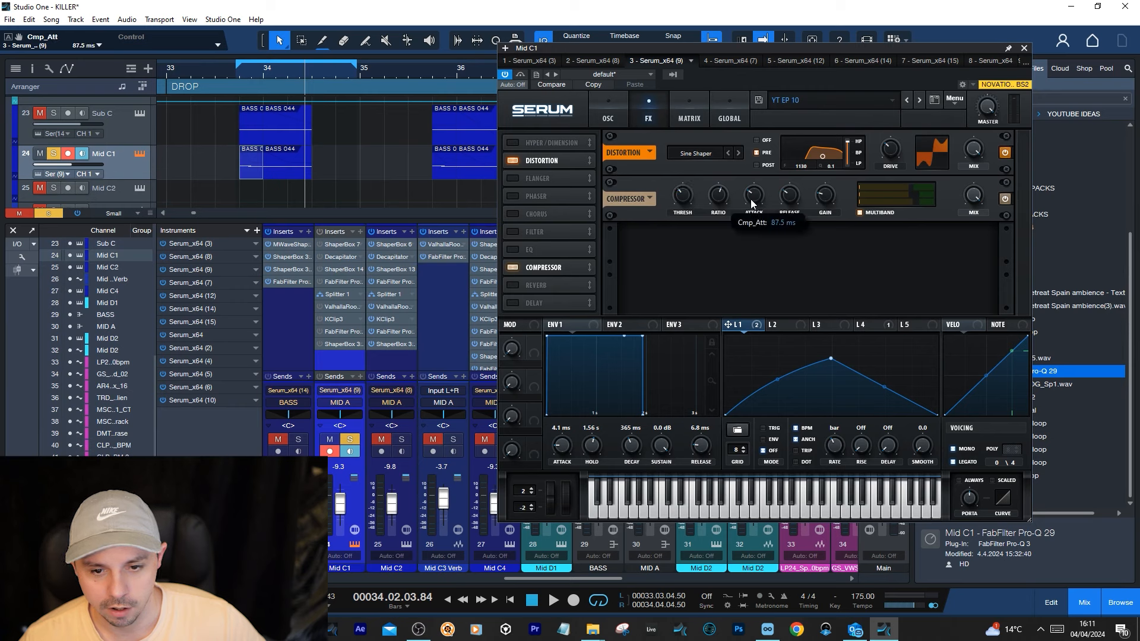
click(794, 204)
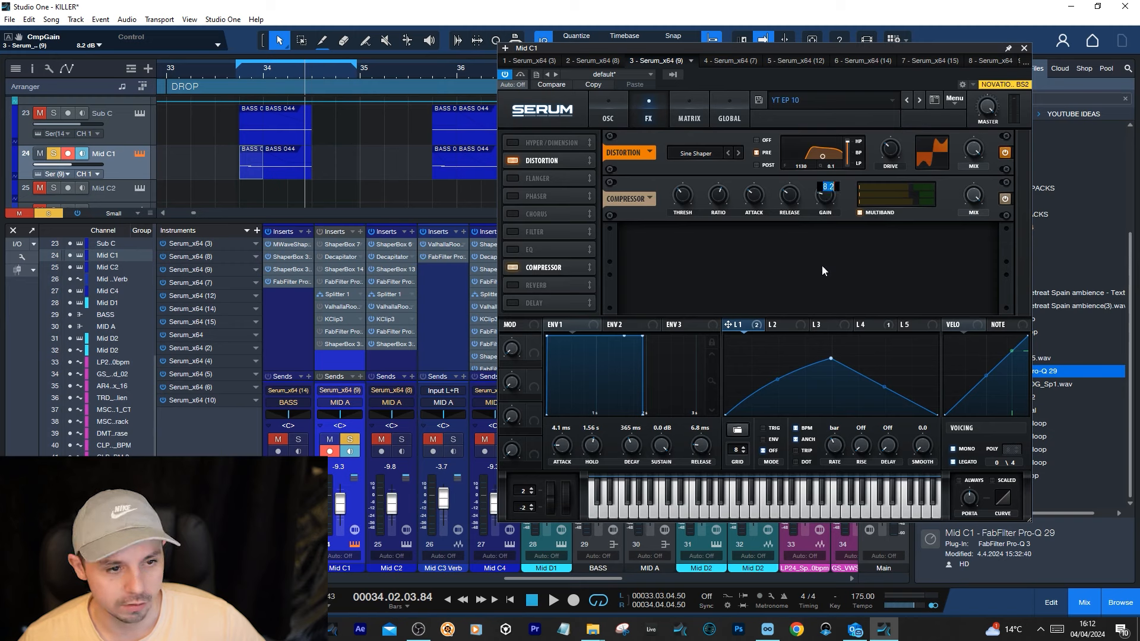
click(249, 86)
key(space)
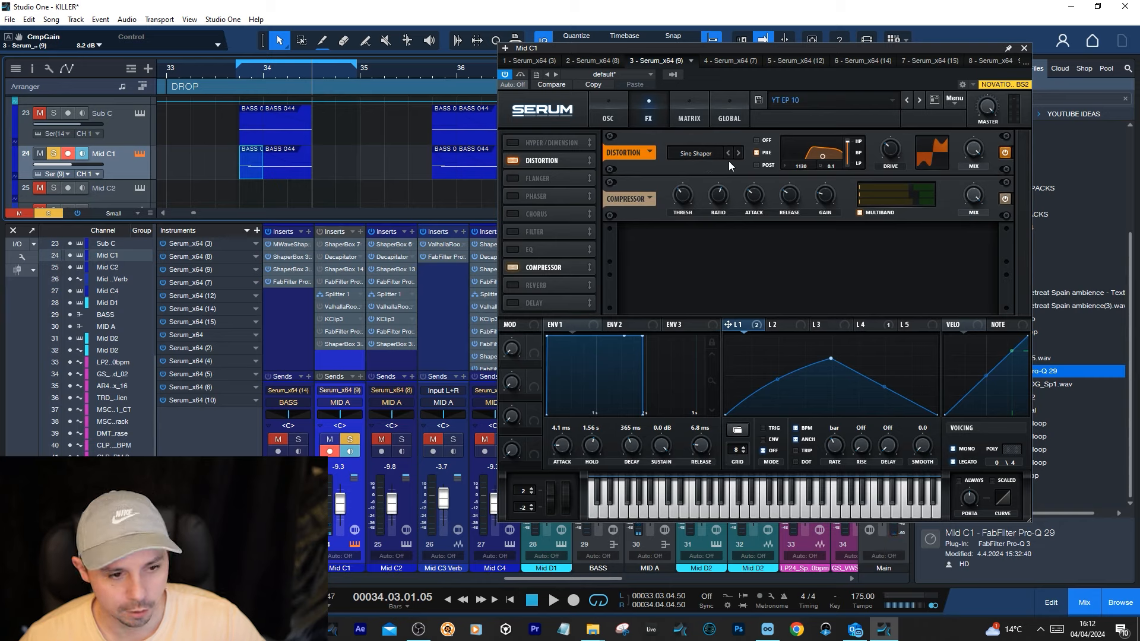
click(608, 114)
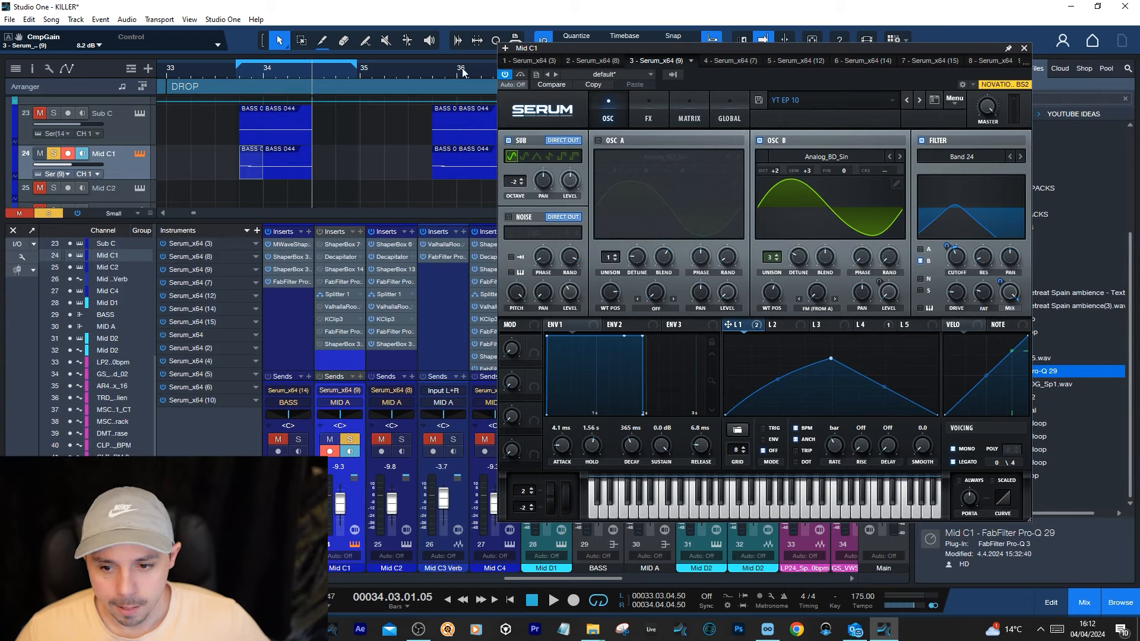
click(1023, 50)
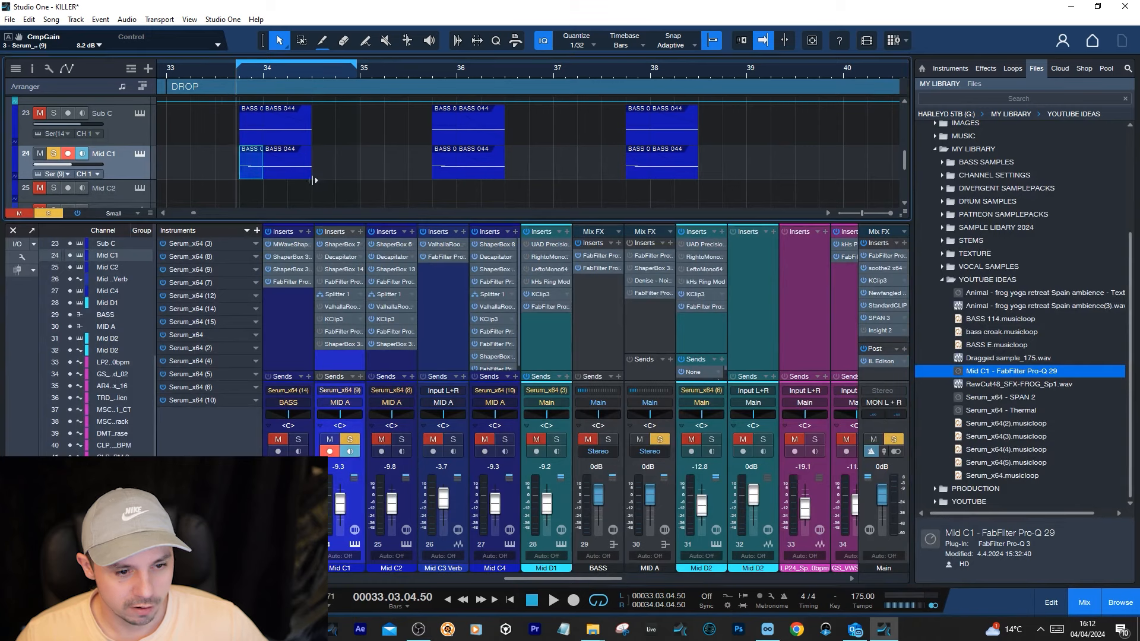
- Open Mid C1's ShaperBox 7 insert and play the bass to examine its White Noise shaper and envelope settings
click(340, 244)
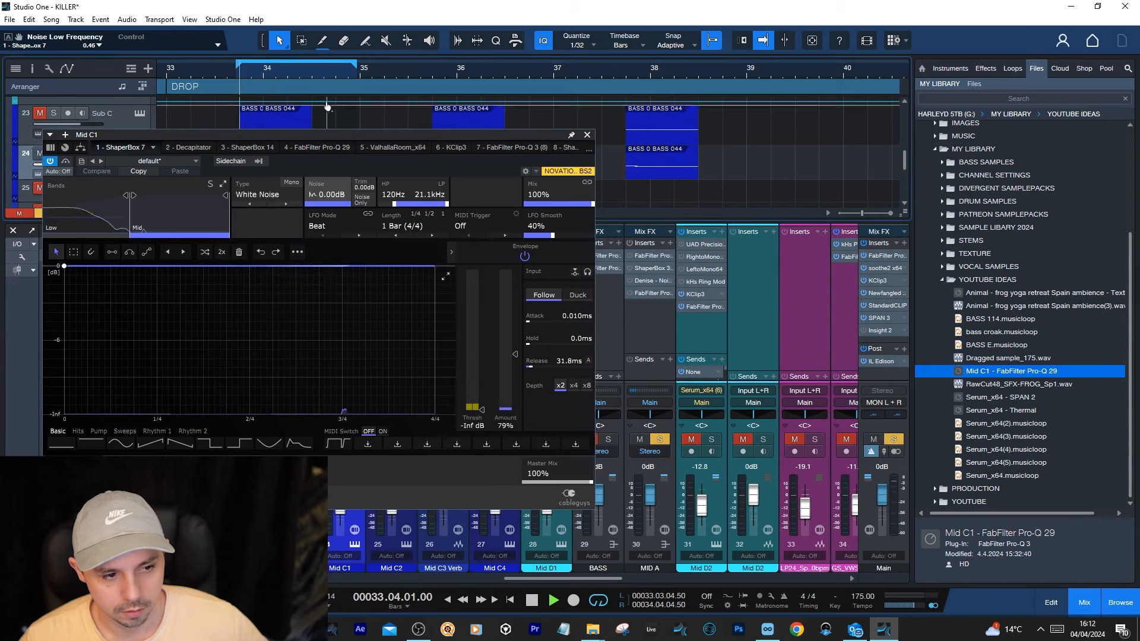
key(space)
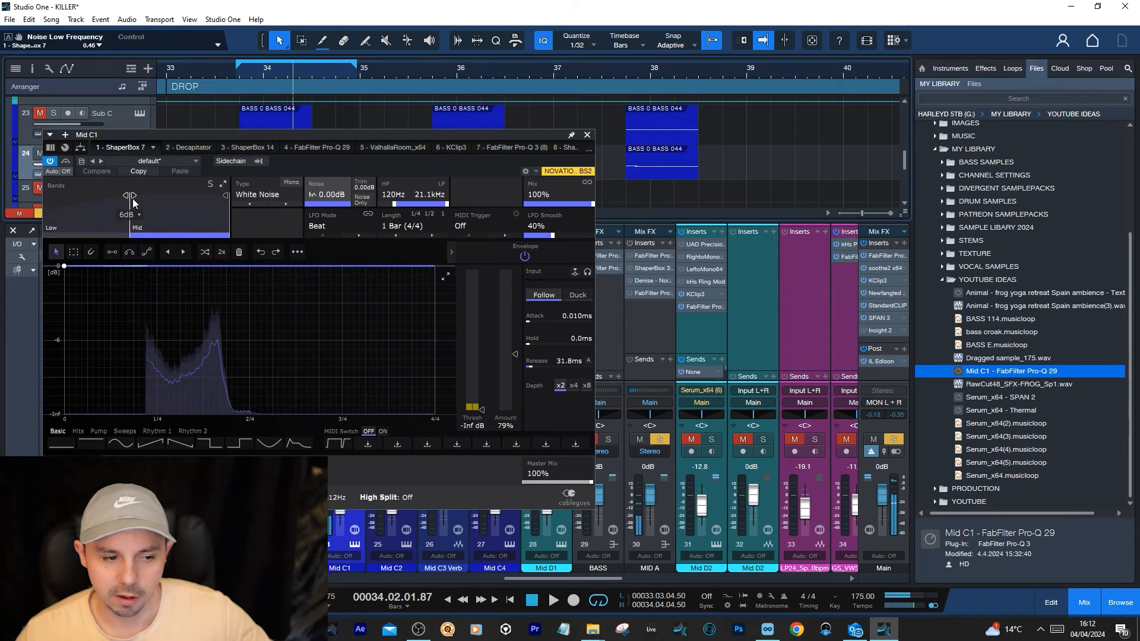
drag(277, 135, 539, 149)
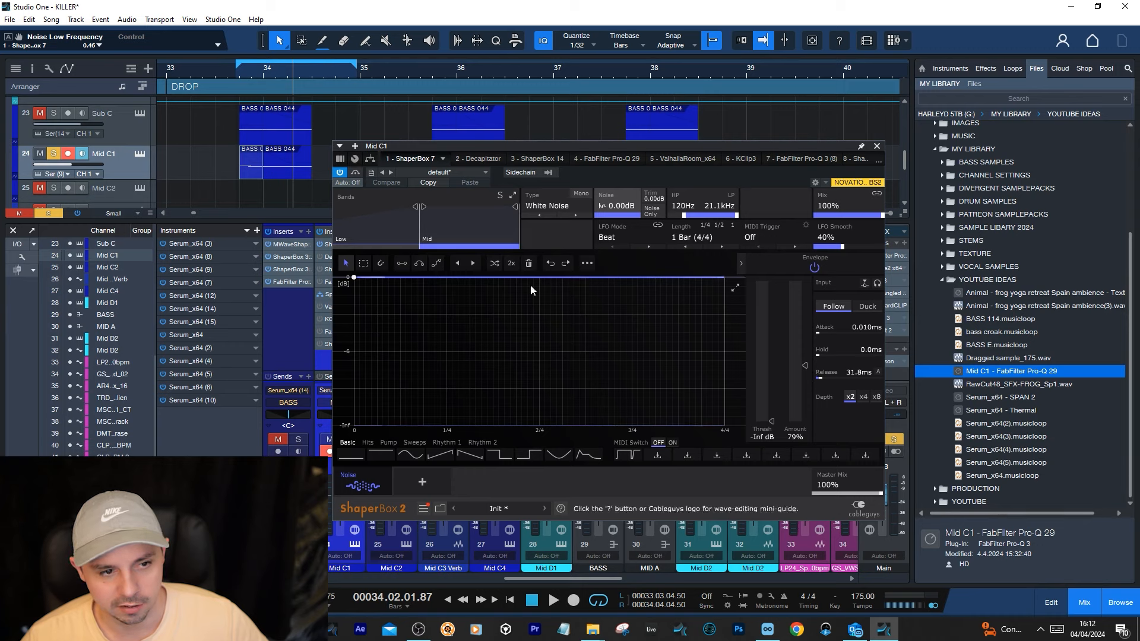
key(space)
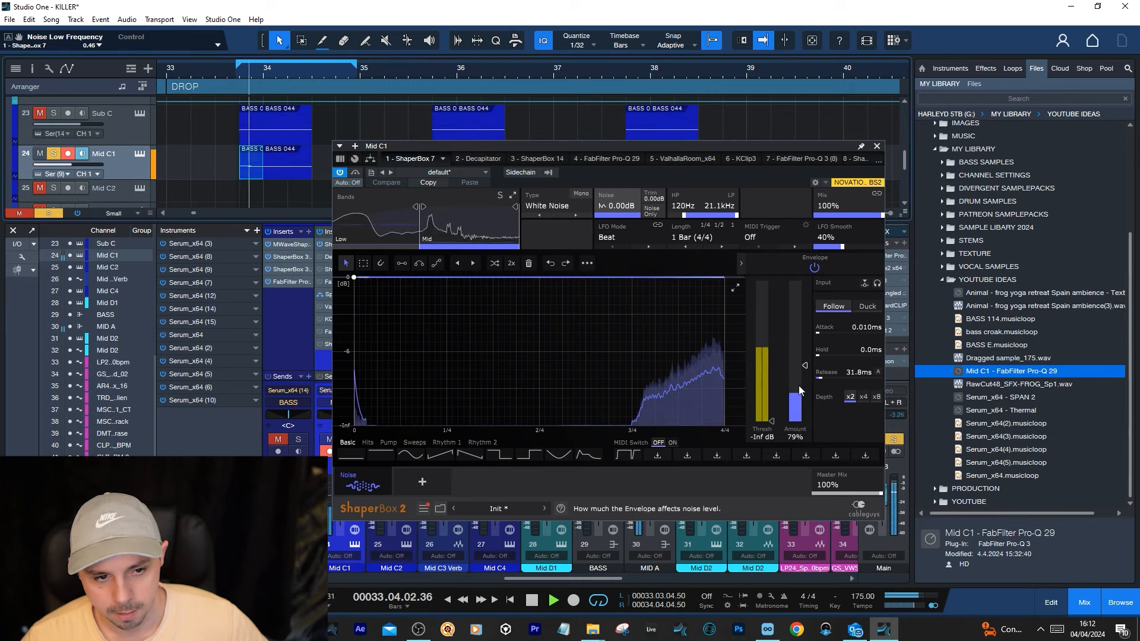
key(space)
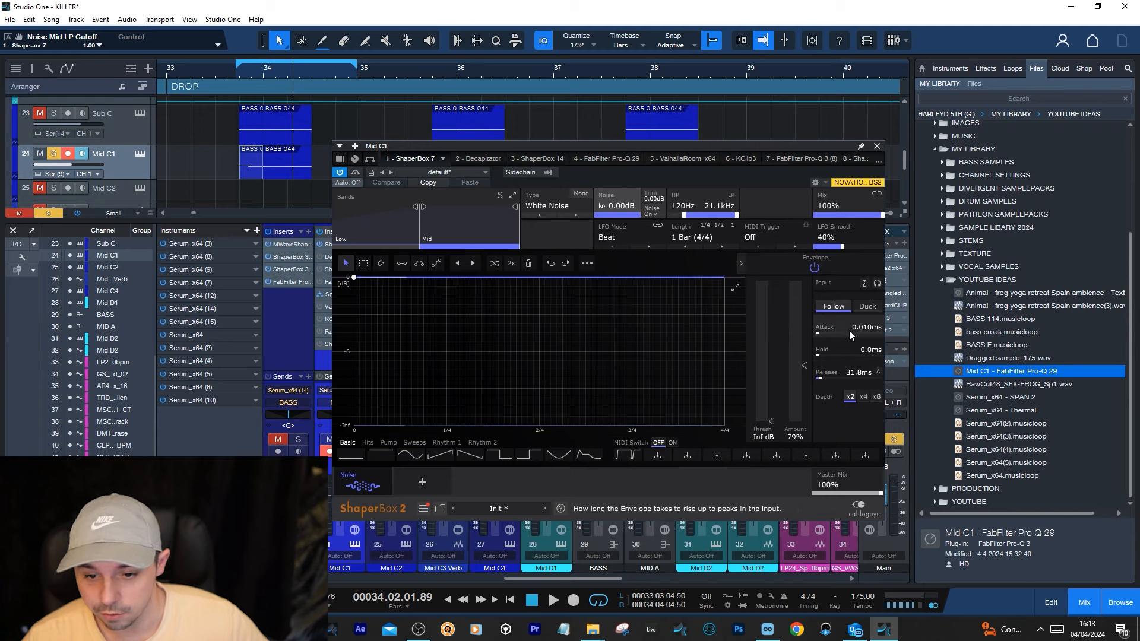
- Replay Mid C1 from 33.4 to examine ShaperBox's low band split and noise envelope amount, and close the plug-in
click(241, 73)
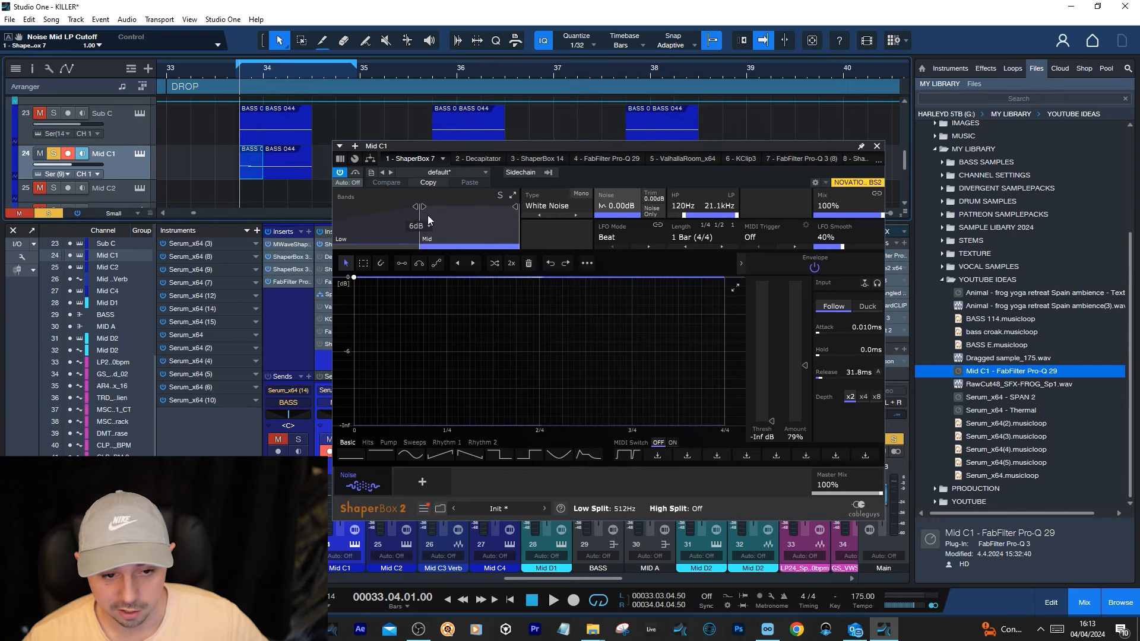
key(space)
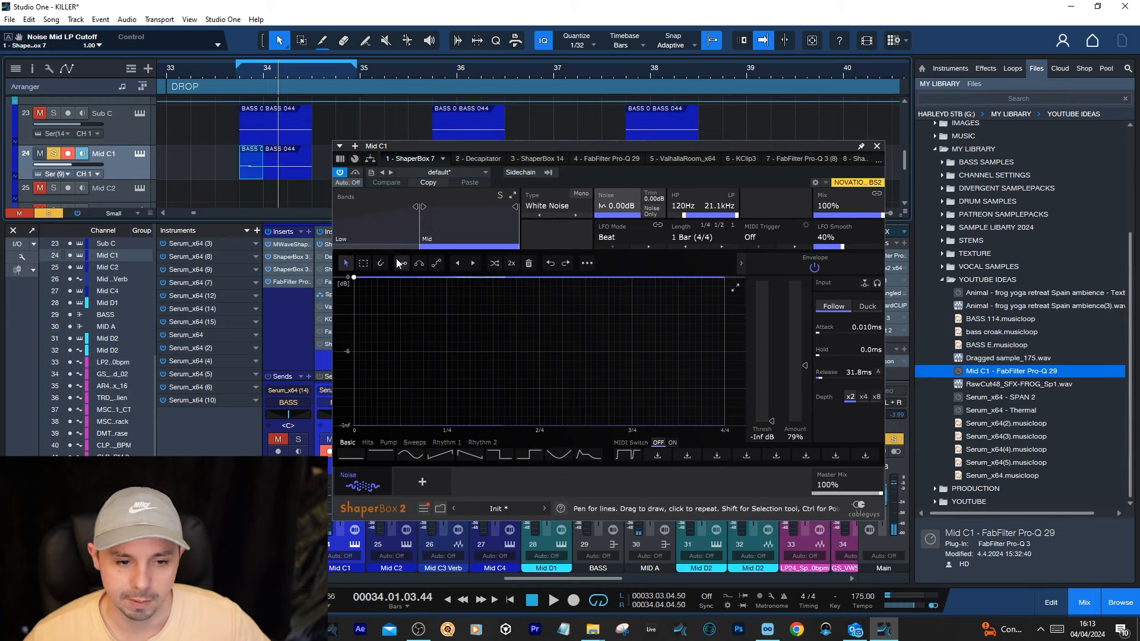
click(237, 81)
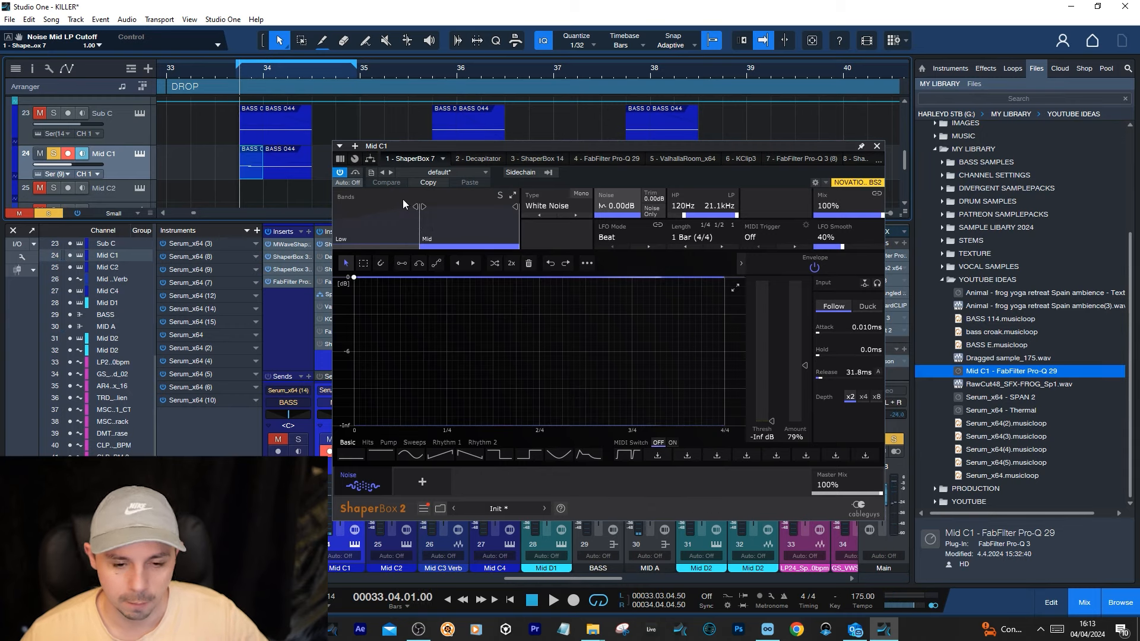
key(space)
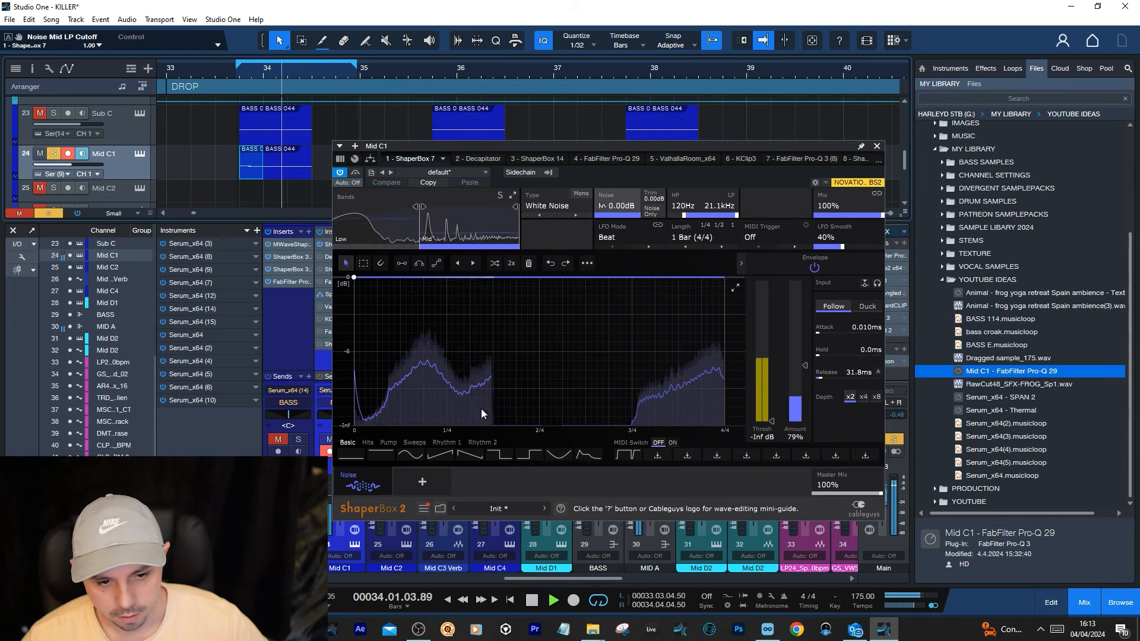
key(space)
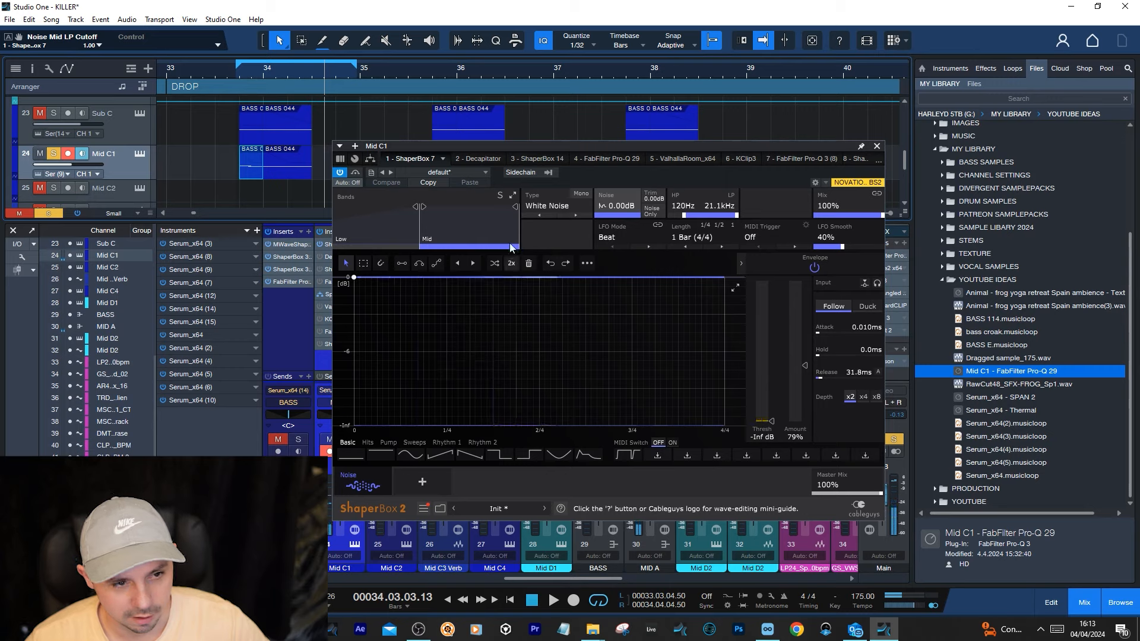
click(240, 75)
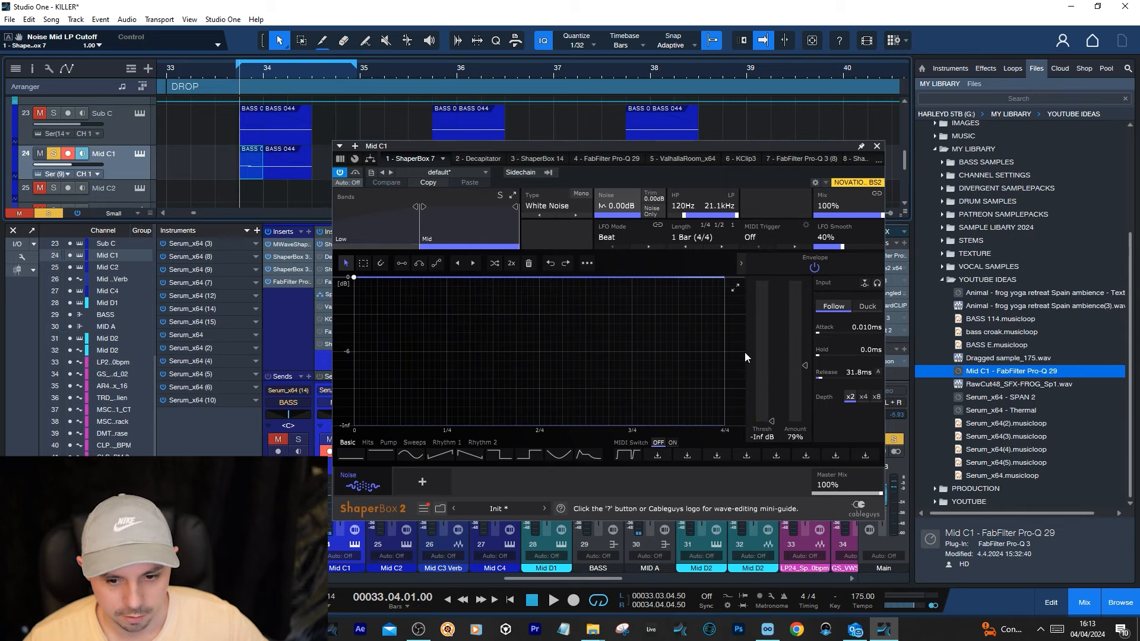
key(space)
key(space)
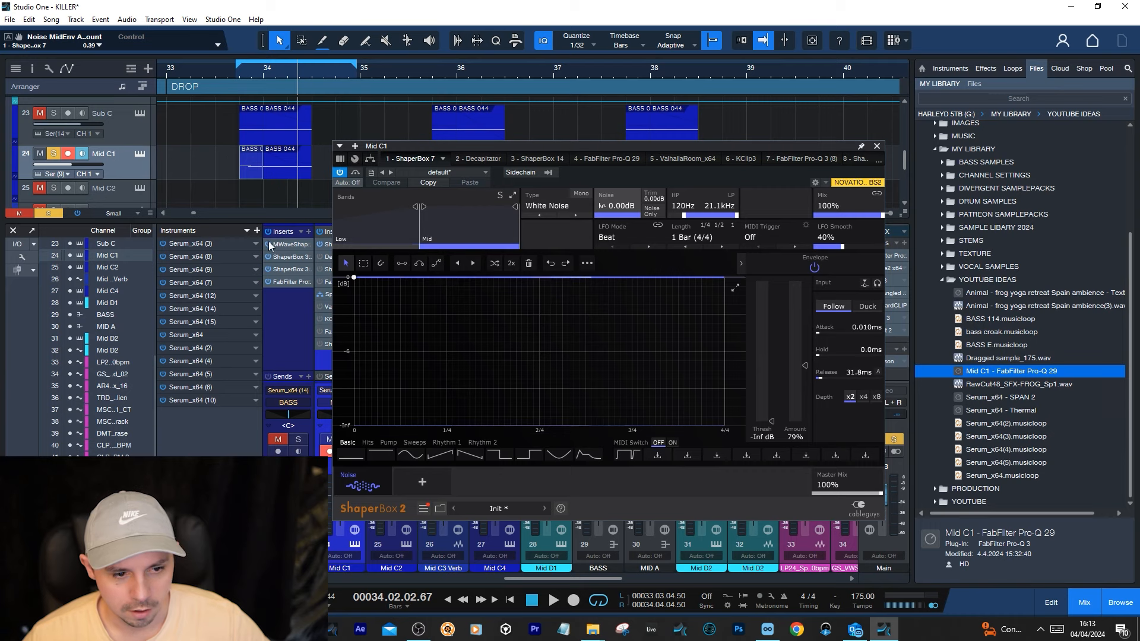
click(877, 146)
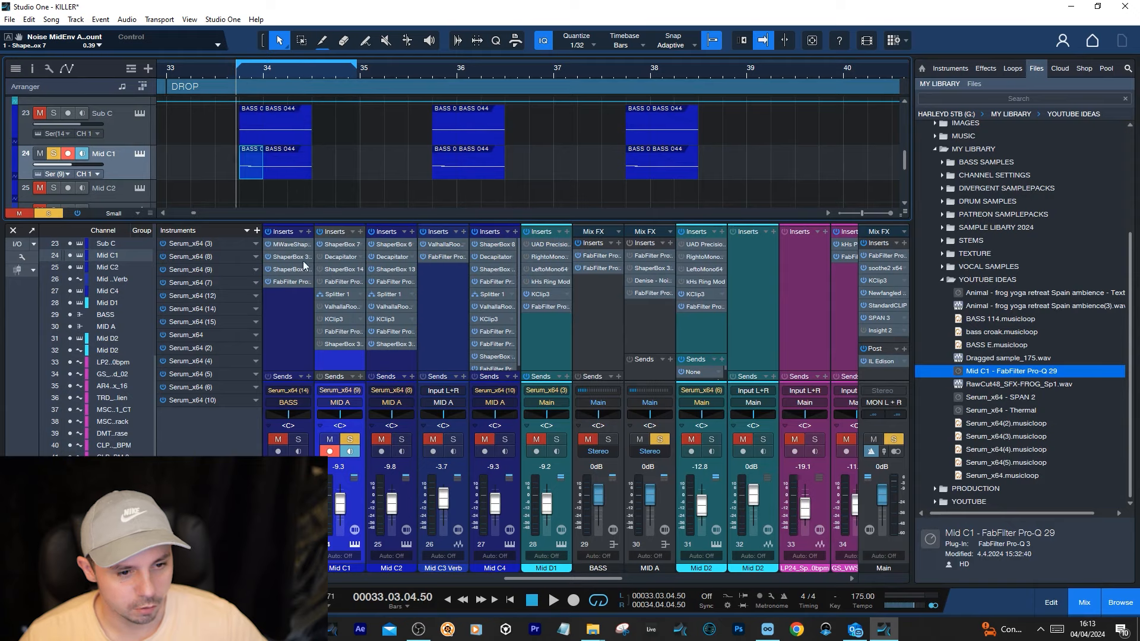
- Switch on the Decapitator insert on the Mid C1 channel
click(321, 256)
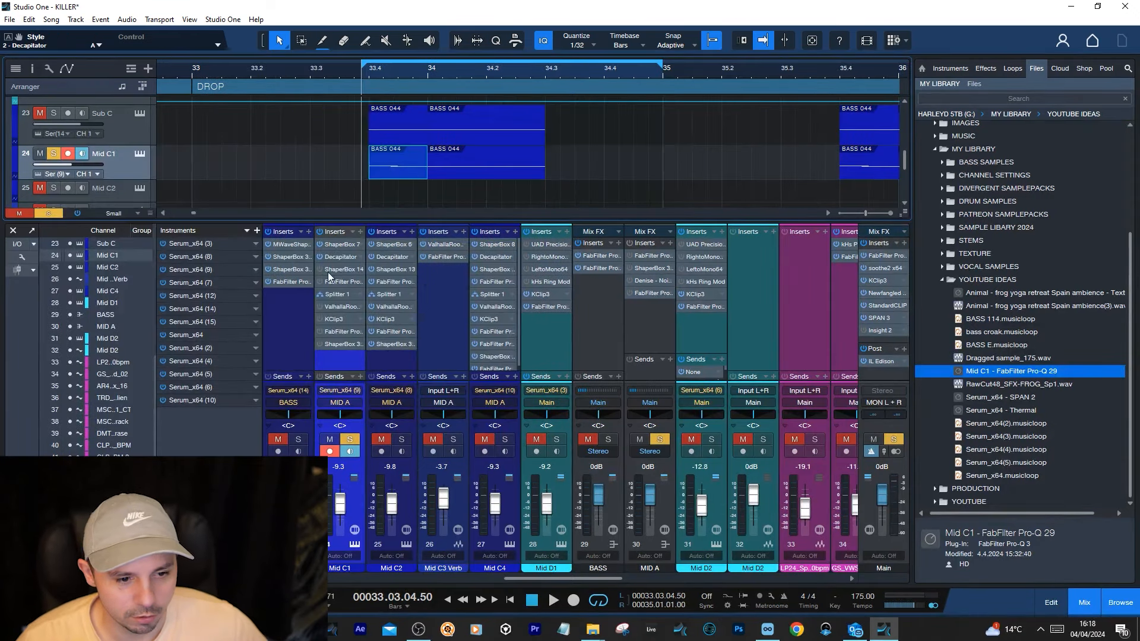
- Open Mid C1's Decapitator insert, play the bass to examine its drive and tone settings, and return the playhead to the loop start
click(341, 256)
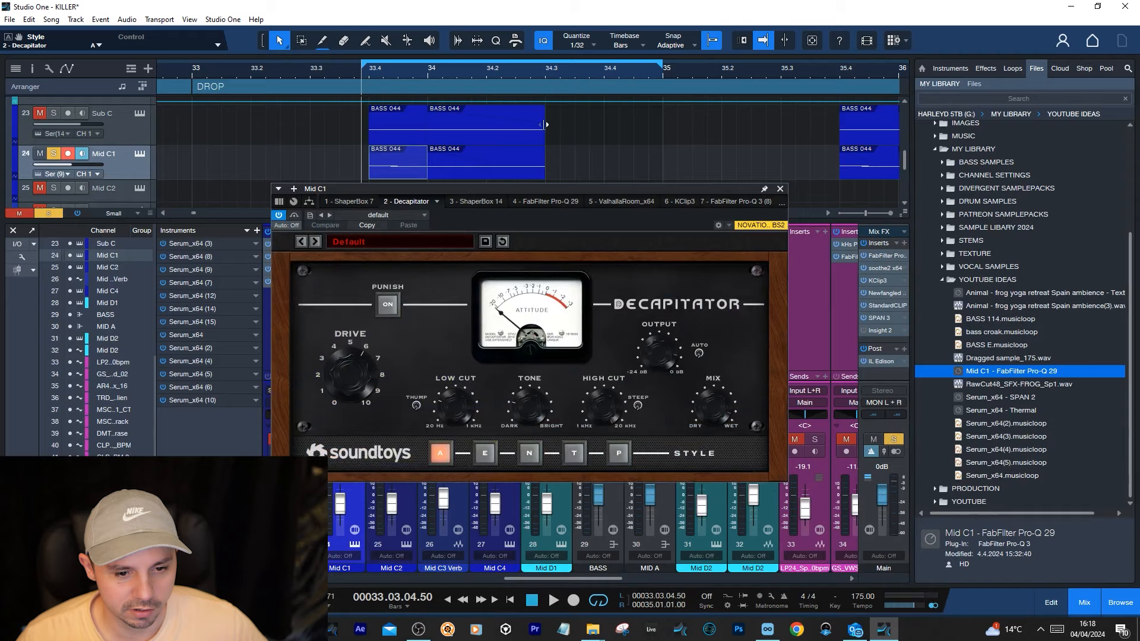
click(578, 124)
key(space)
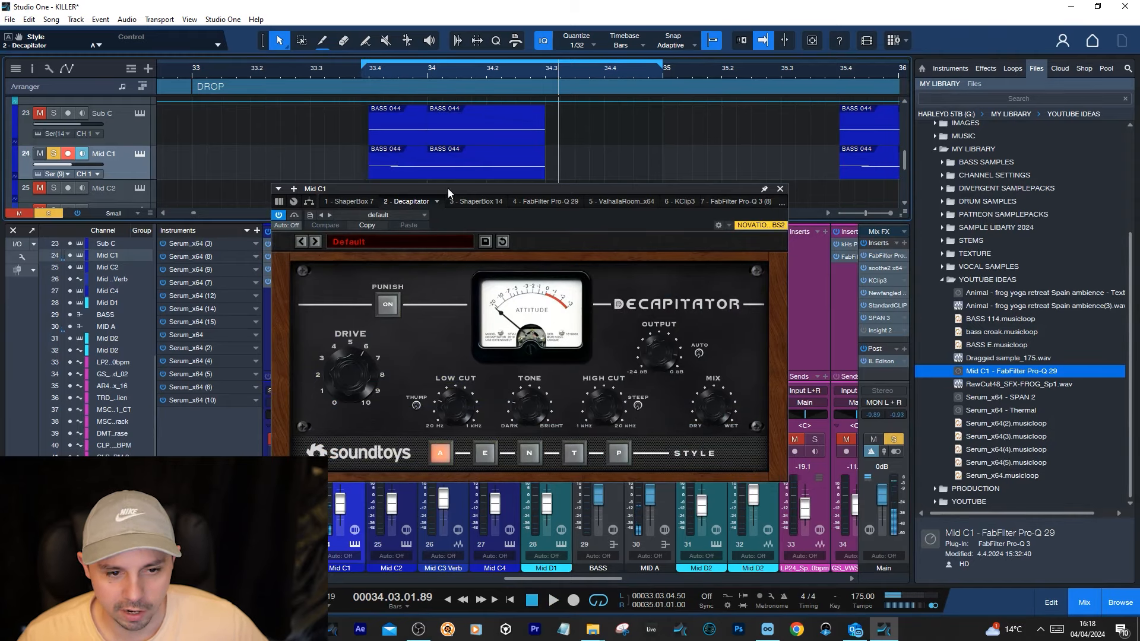
drag(447, 188, 427, 214)
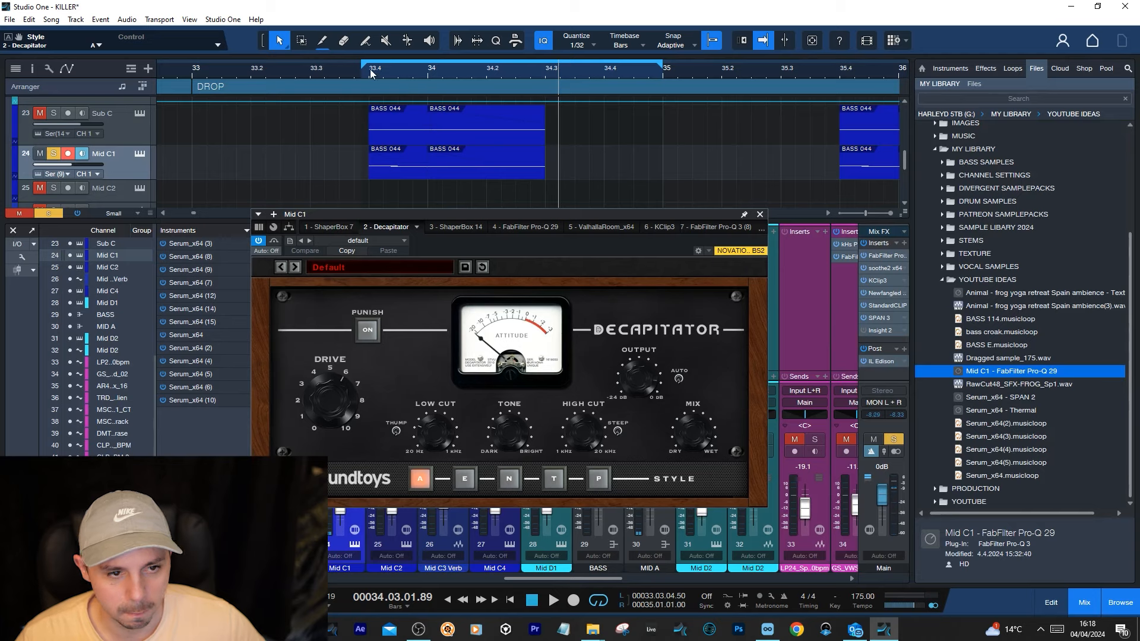
drag(423, 72, 403, 80)
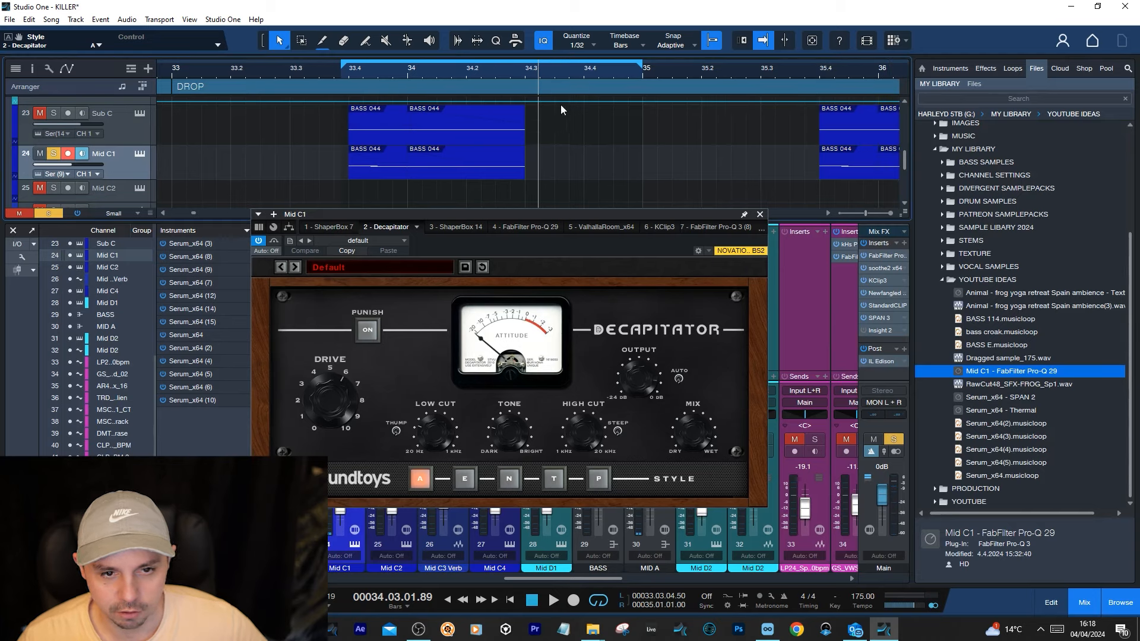
click(343, 73)
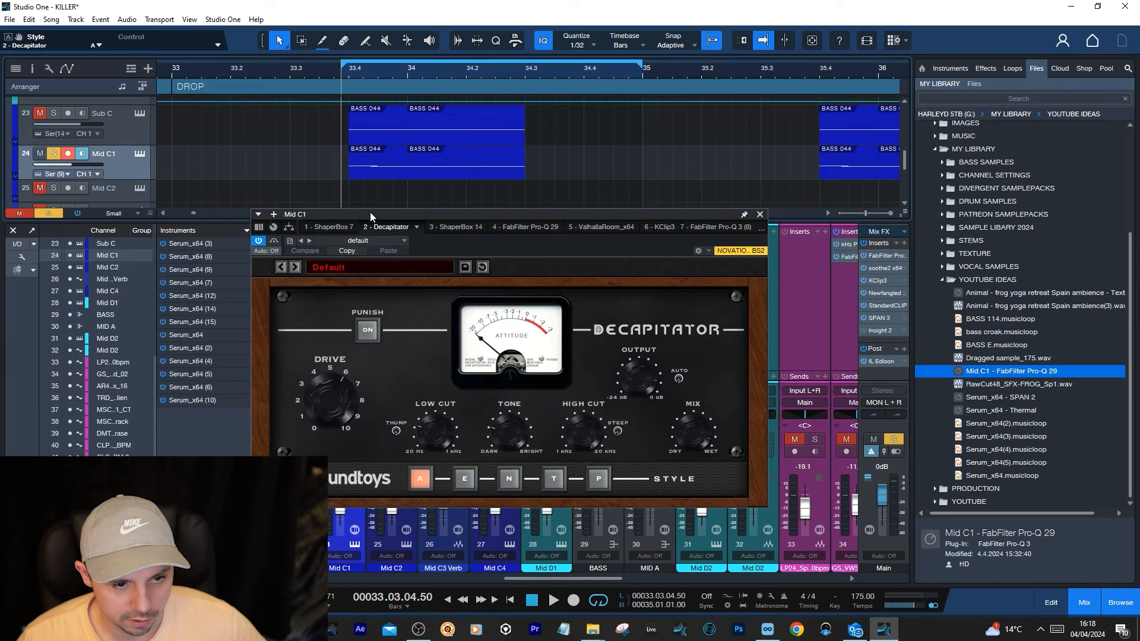
- Replay Mid C1 from the loop start while trying out Decapitator's Tone control, and close the plug-in
drag(369, 212, 400, 203)
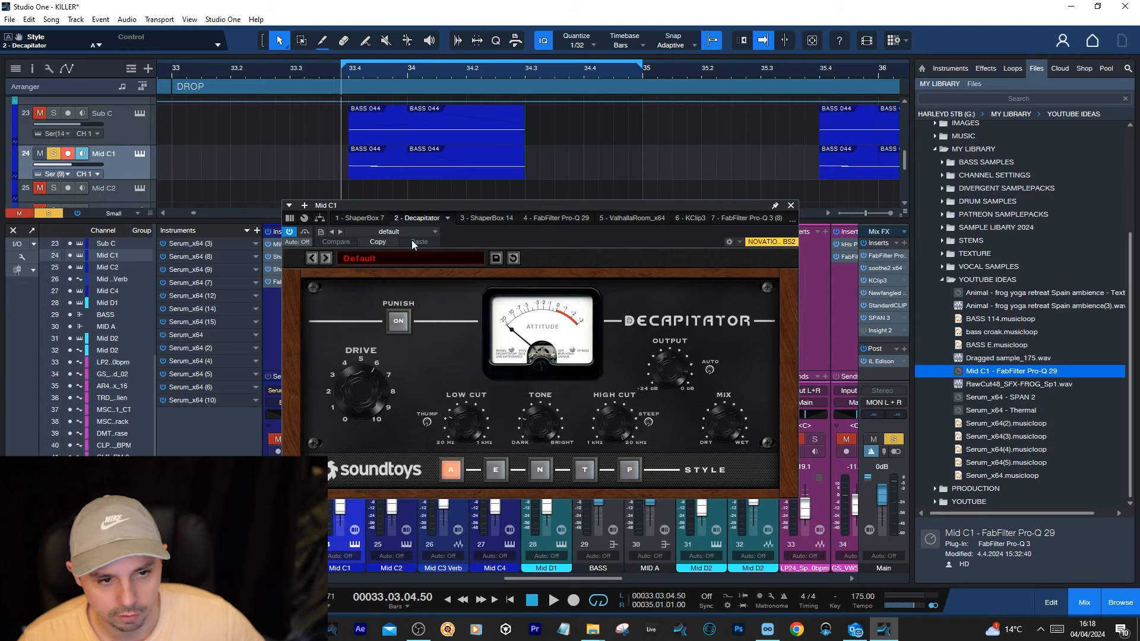
key(space)
drag(545, 437, 549, 413)
click(344, 76)
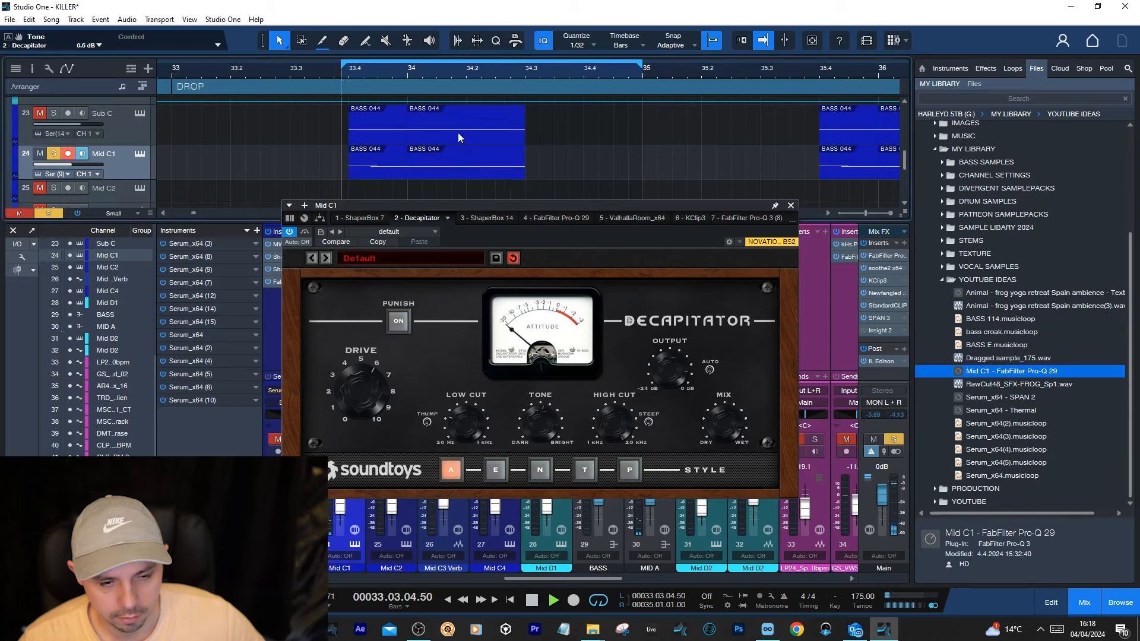
key(space)
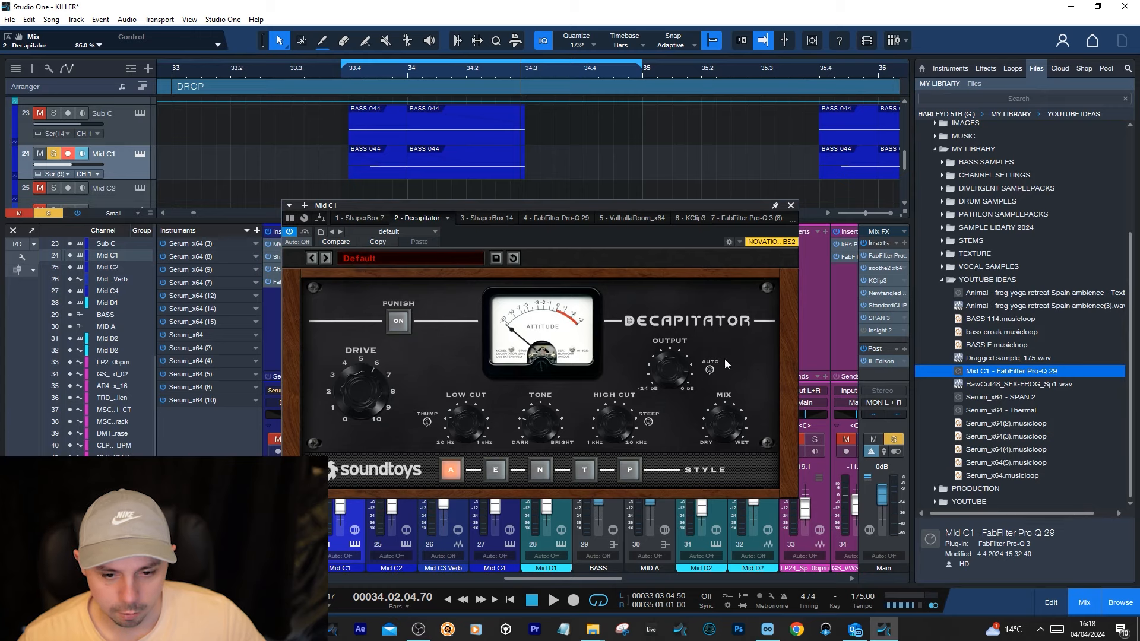
click(792, 205)
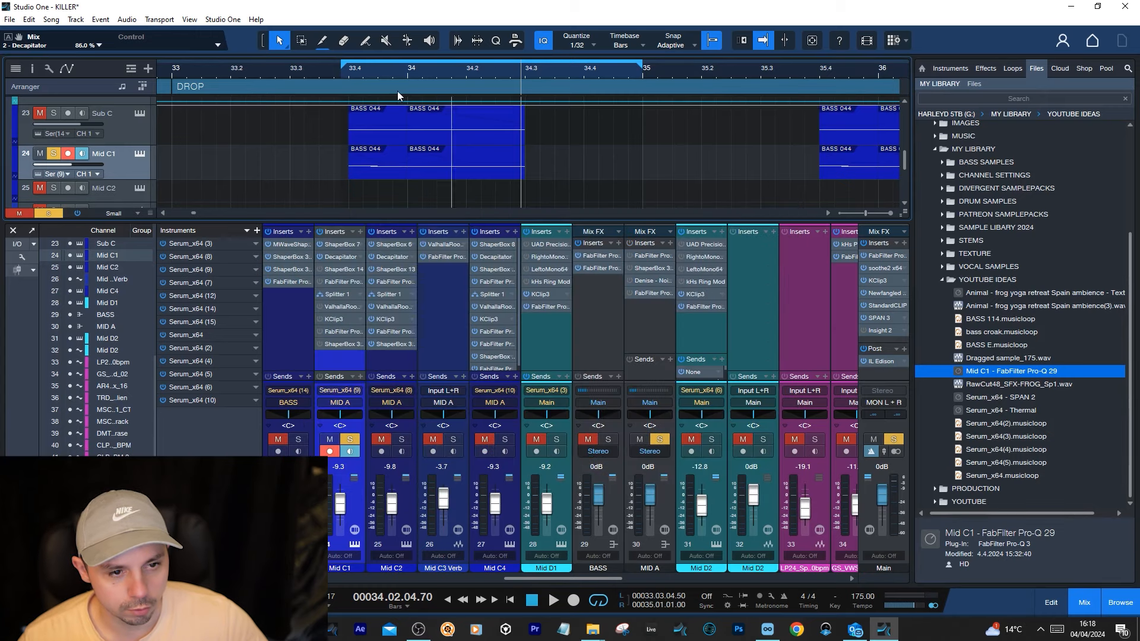
- Place the playhead at 33.4, switch on Mid C1's ShaperBox 14 insert, examine its volume curve, and close it
click(355, 78)
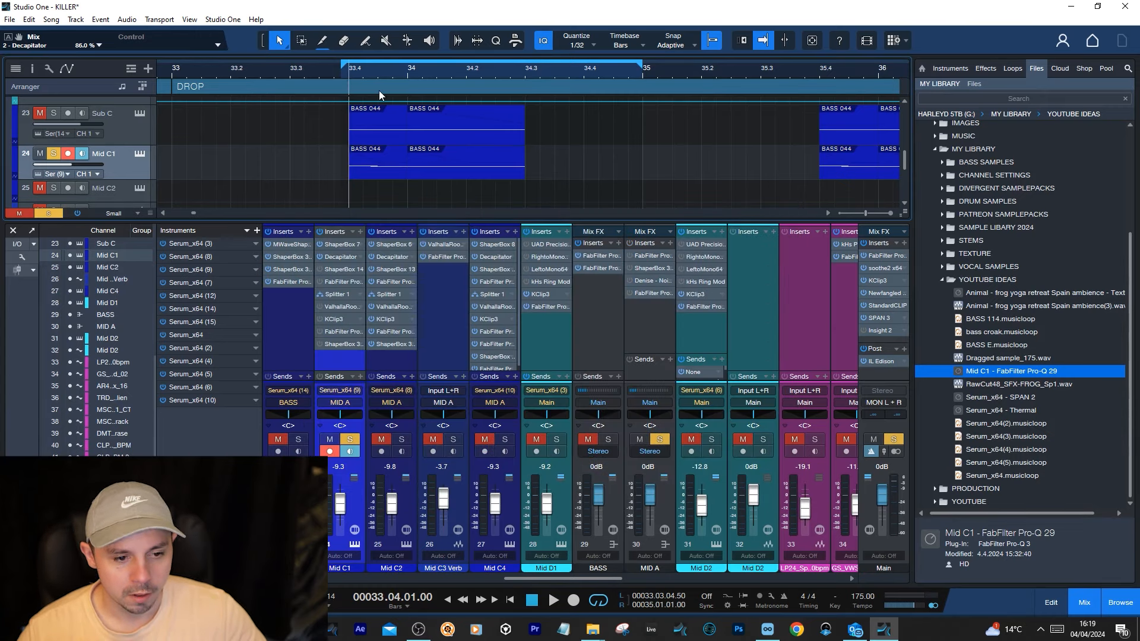
click(319, 270)
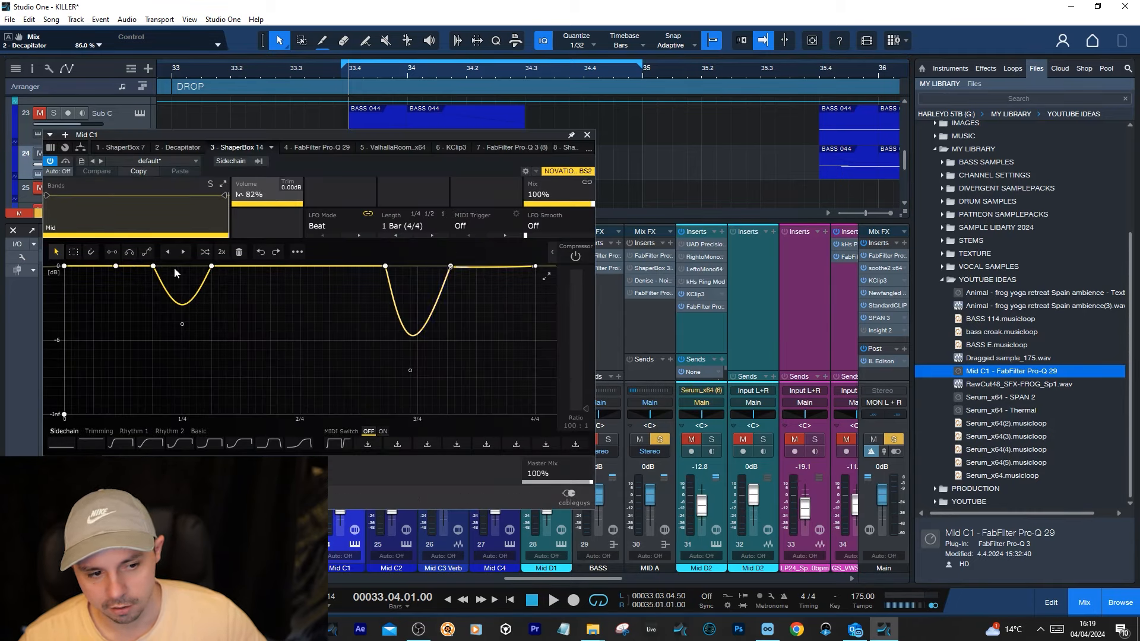
click(588, 134)
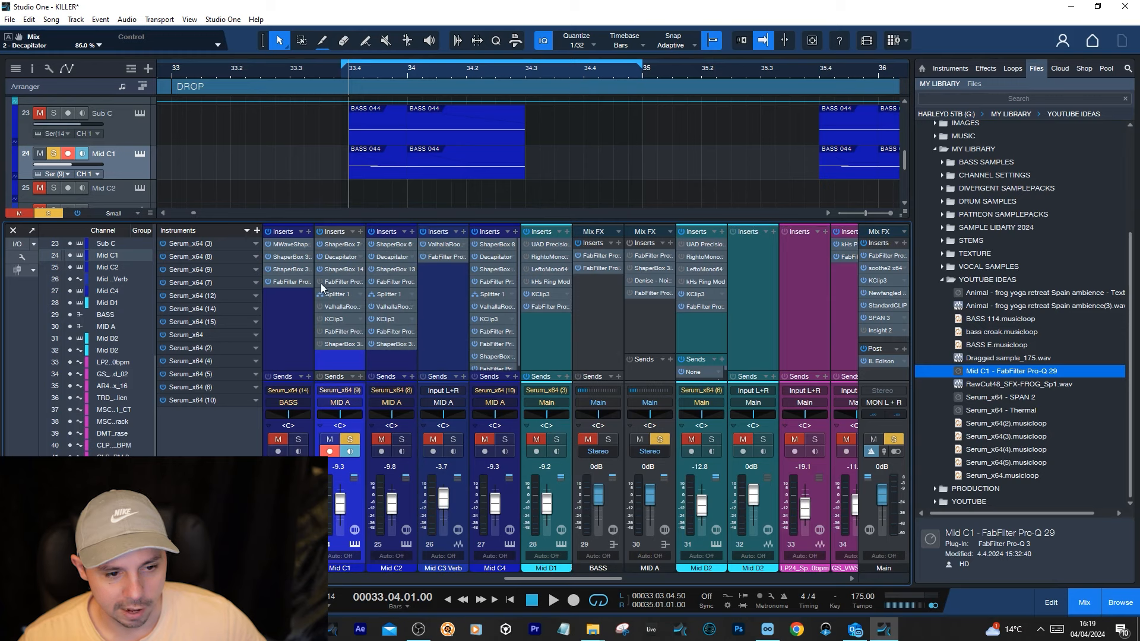
- Switch on Mid C1's FabFilter Pro-Q 29 insert and play the bass from 33.4 to examine its EQ bands
click(336, 282)
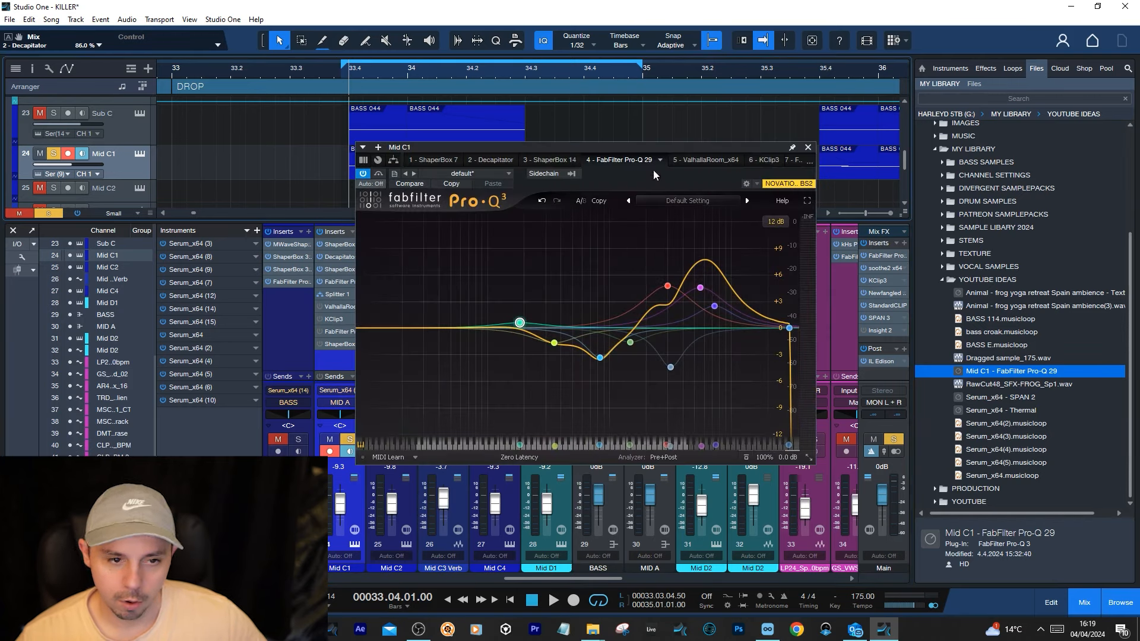
key(space)
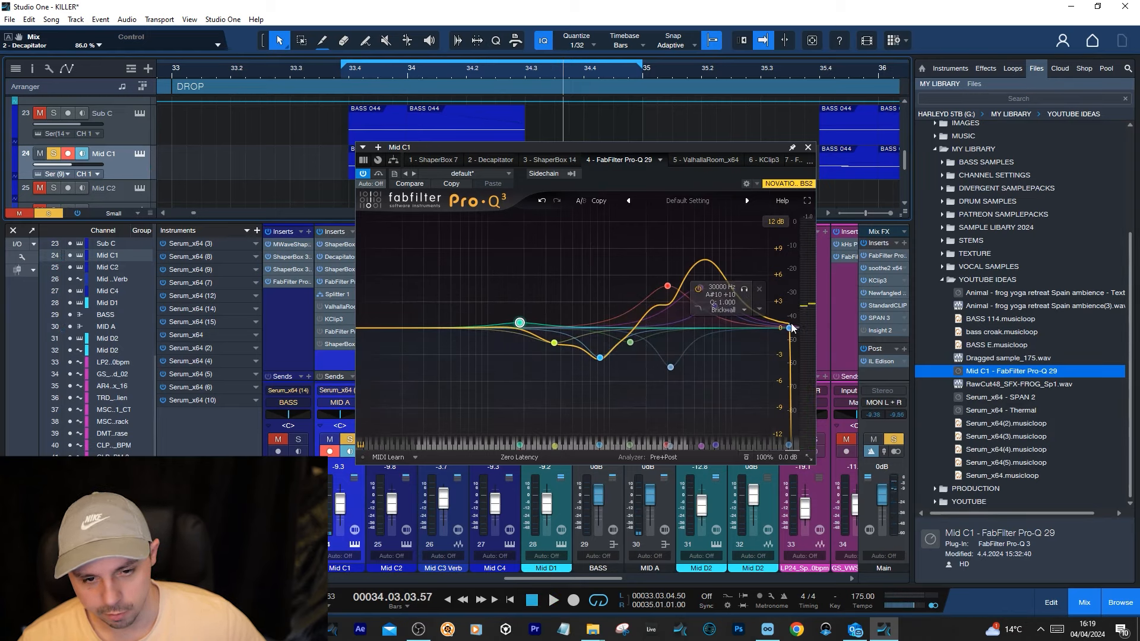
key(space)
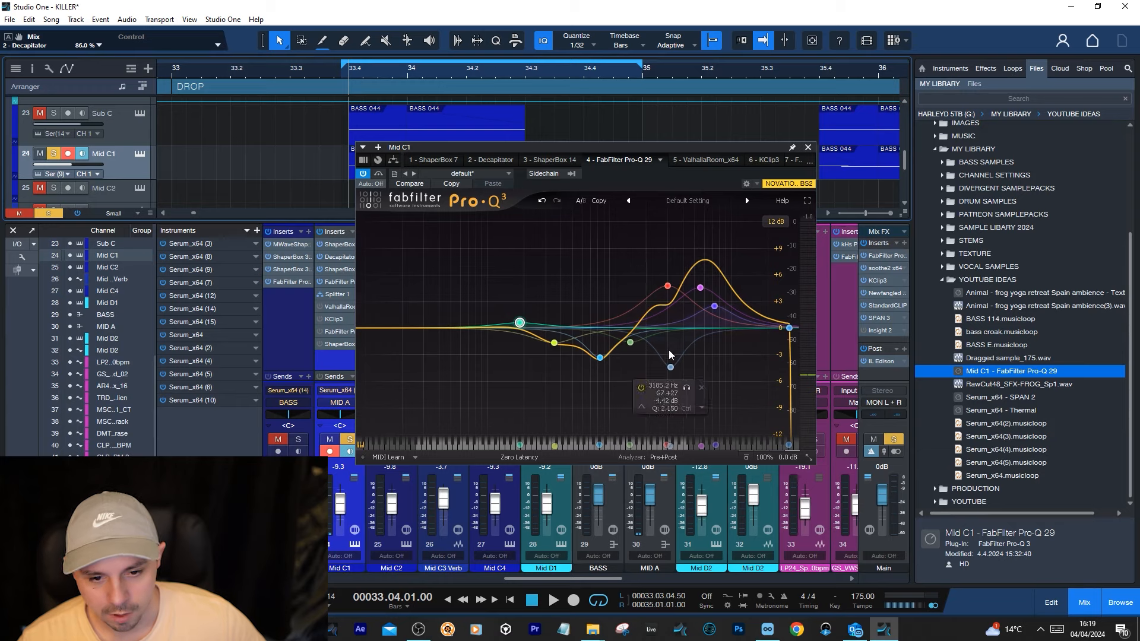
- Try an extra Pro-Q bell band boosting about 5.6 dB near 5968 Hz, and delete that band
drag(442, 325, 704, 280)
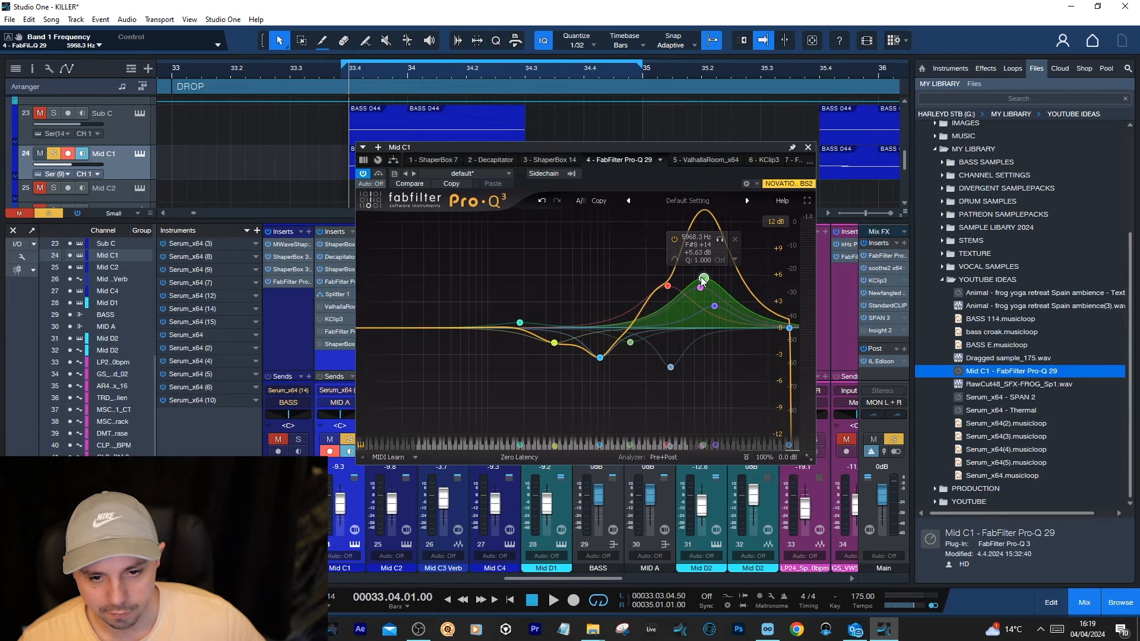
right_click(704, 279)
click(716, 389)
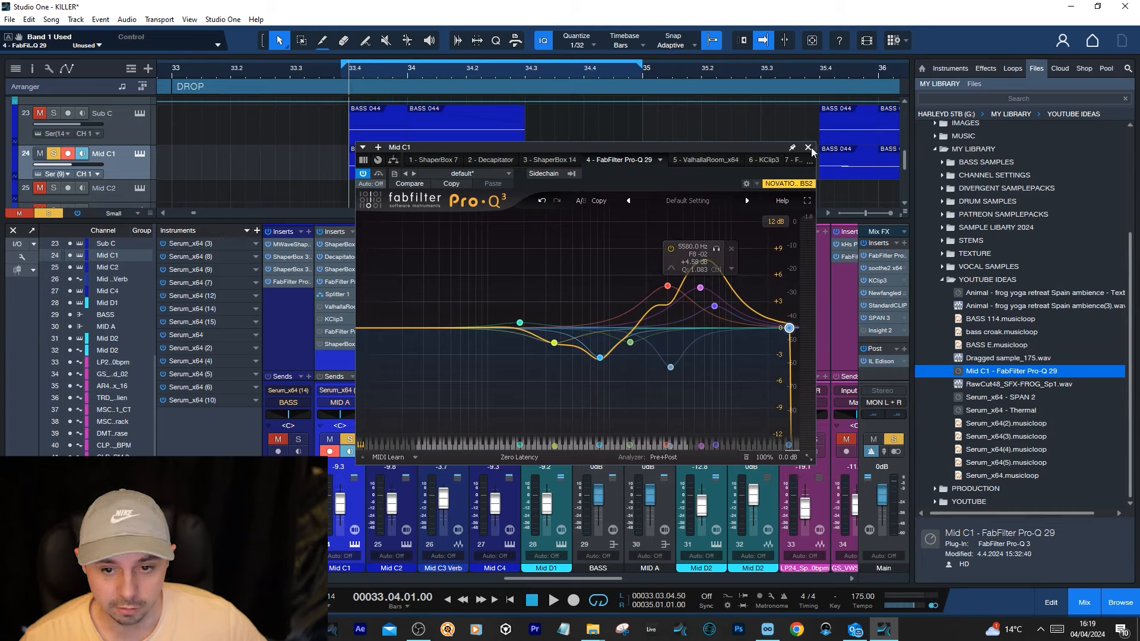
- Open Mid C1's ValhallaRoom insert, play the bass from 33.4 to examine its reverb sliders, and close the plug-in
key(space)
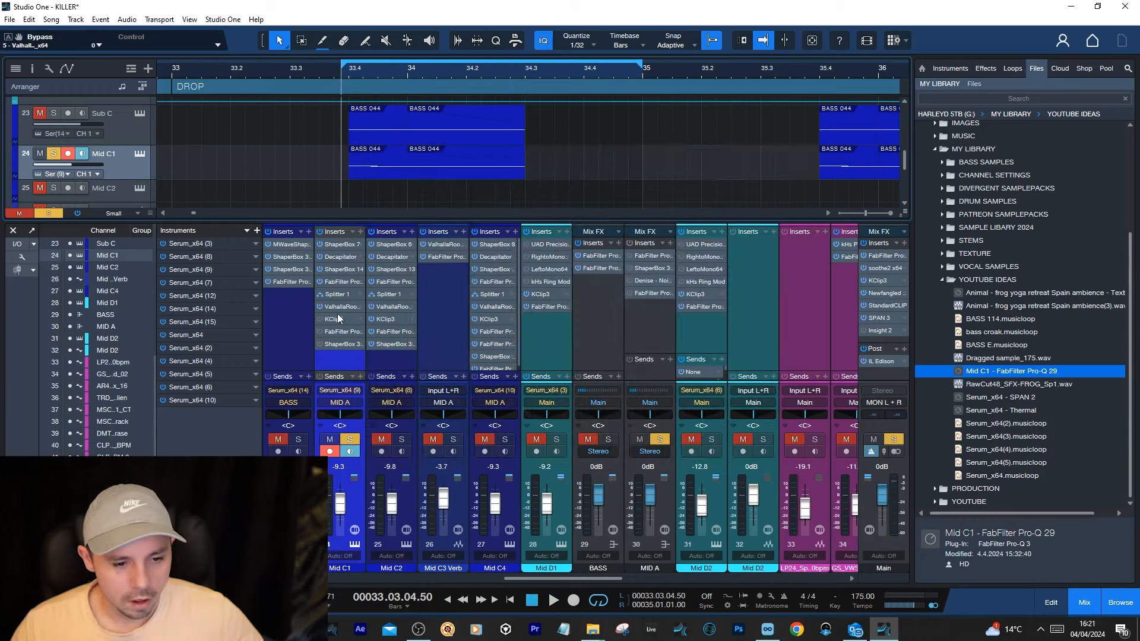
click(341, 306)
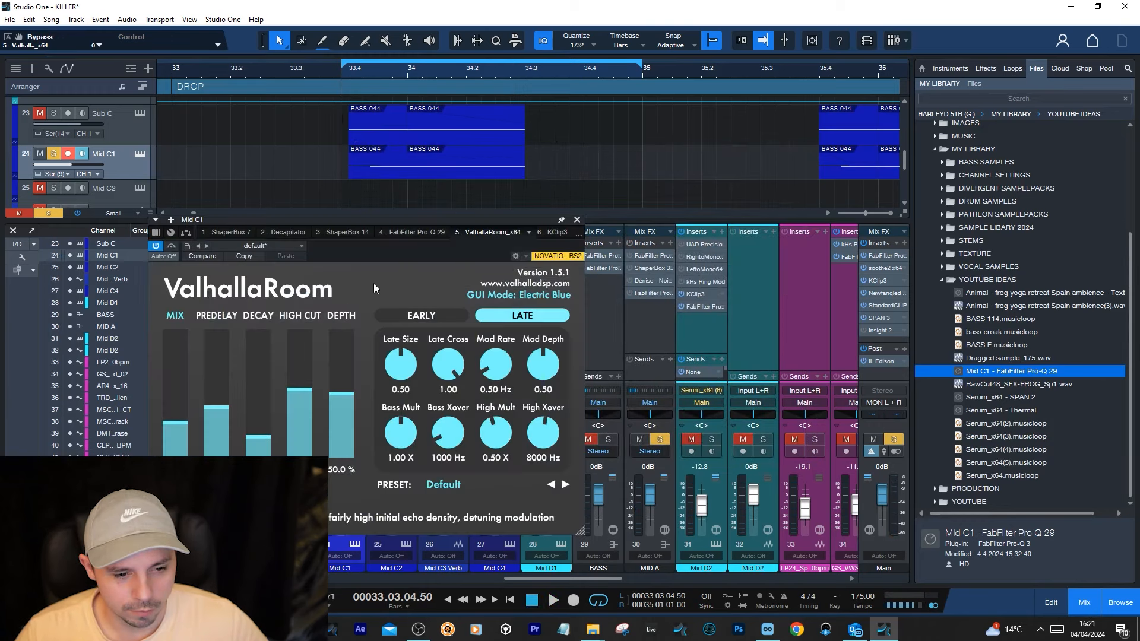
click(348, 73)
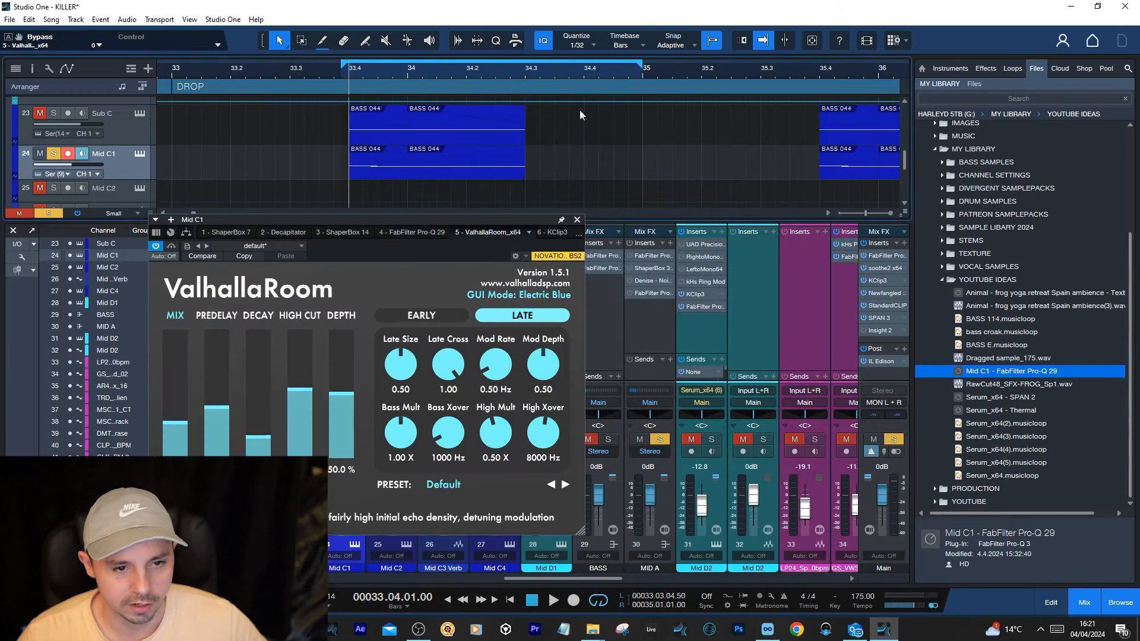
key(space)
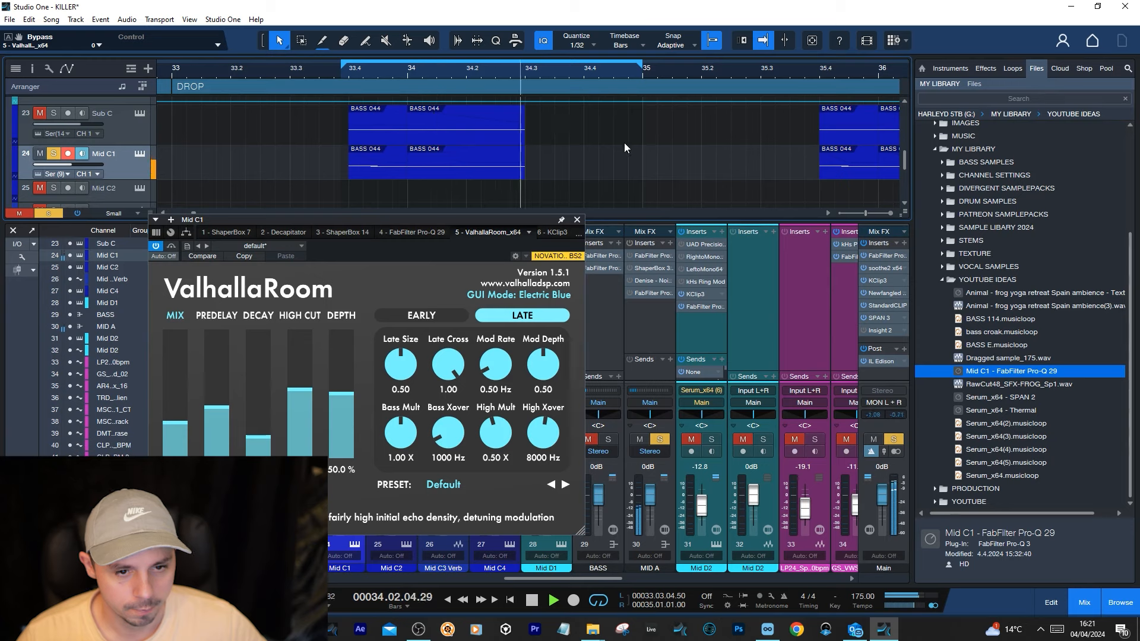
key(space)
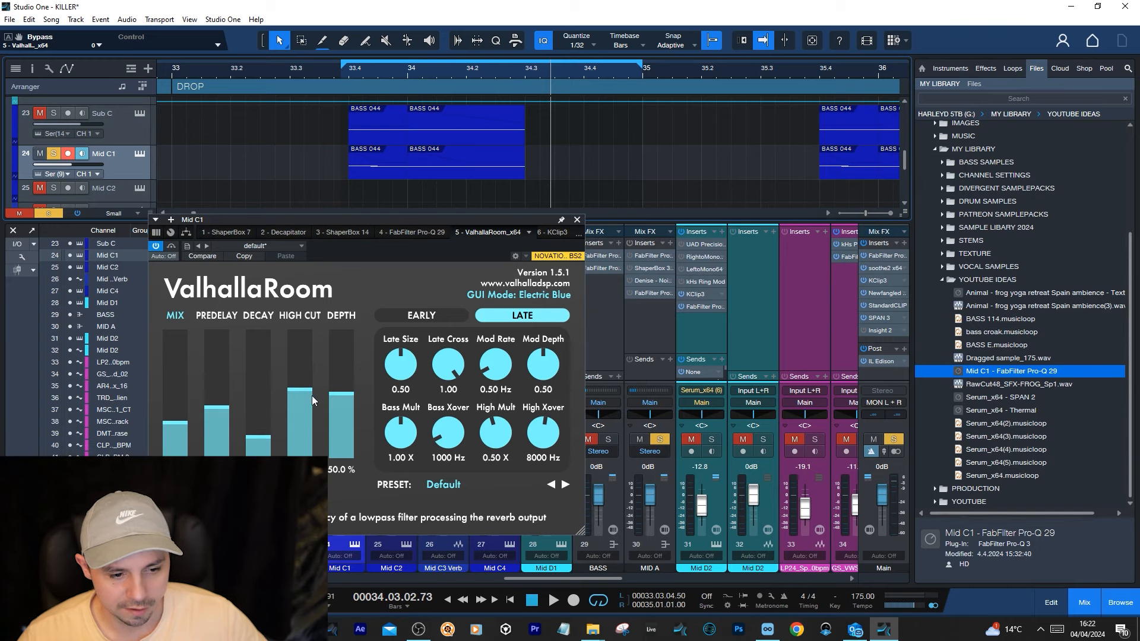
click(577, 220)
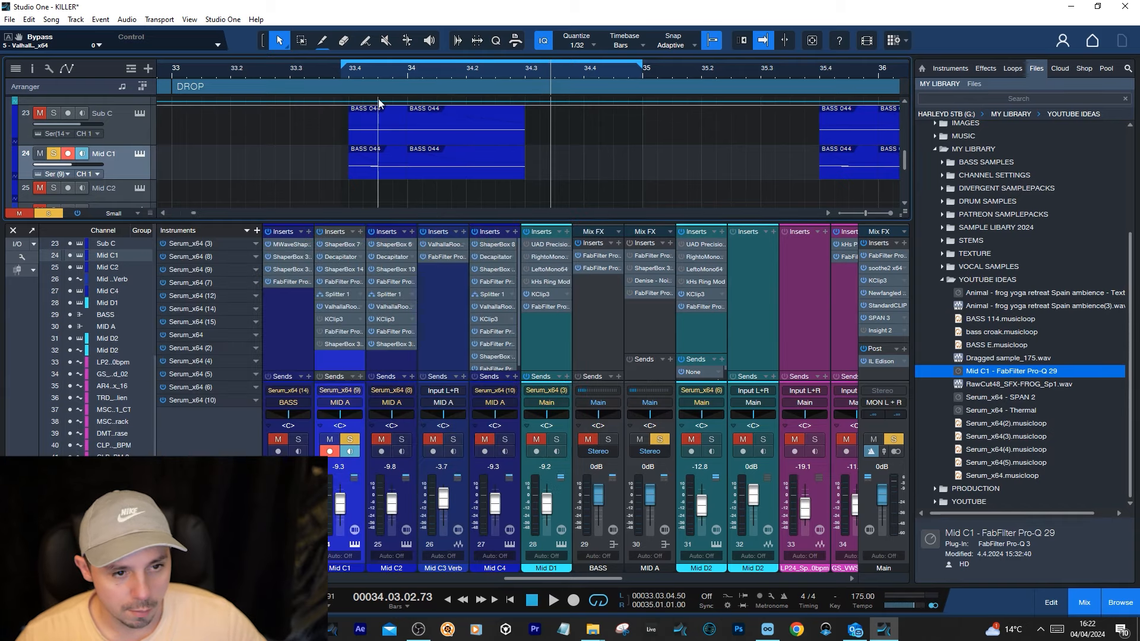
- Extend the loop's end to 35.4 and play Mid C1 from 33.4 to hear the reverb tail
click(348, 70)
drag(642, 64, 823, 68)
key(space)
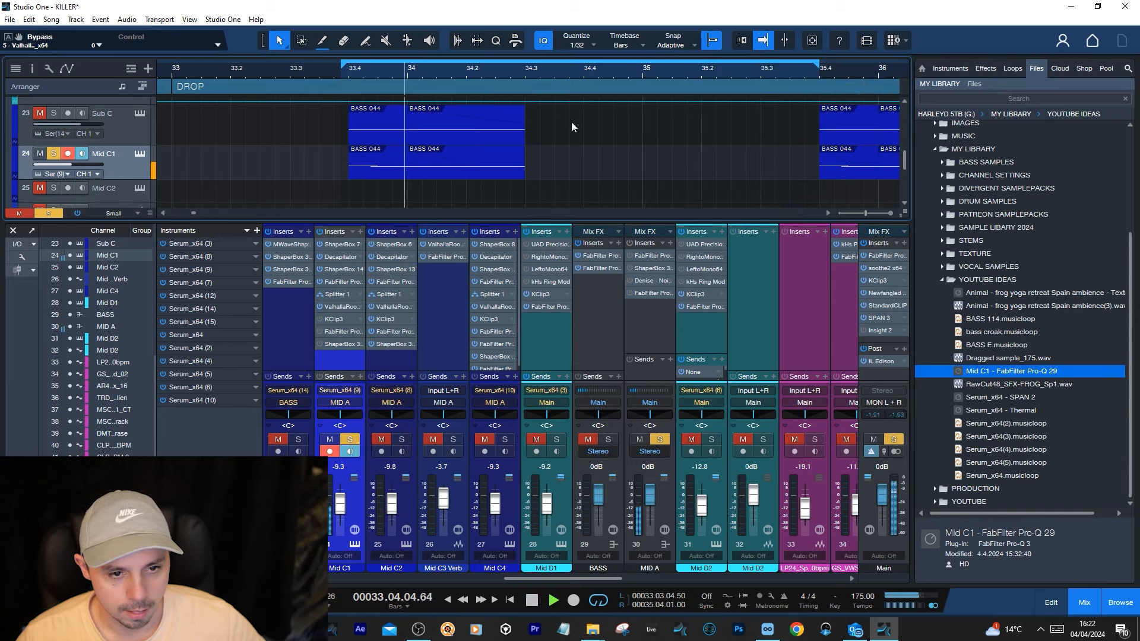
- Open Mid C1's Splitter 1 and examine its frequency split and how ValhallaRoom and KClip3 are routed around it
click(336, 296)
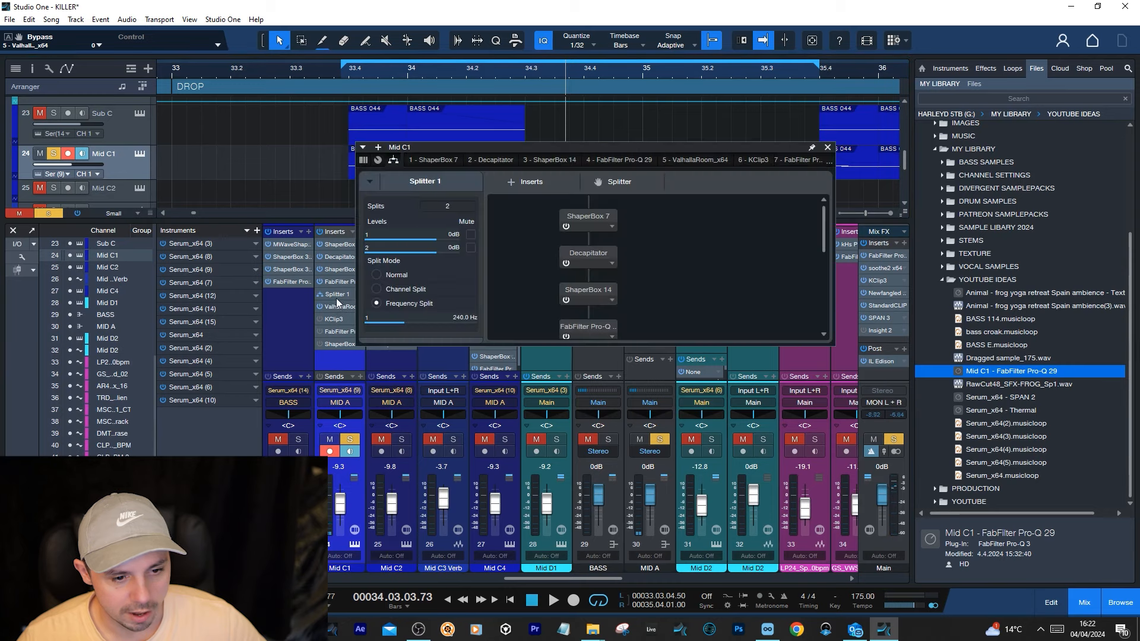
drag(826, 222, 841, 352)
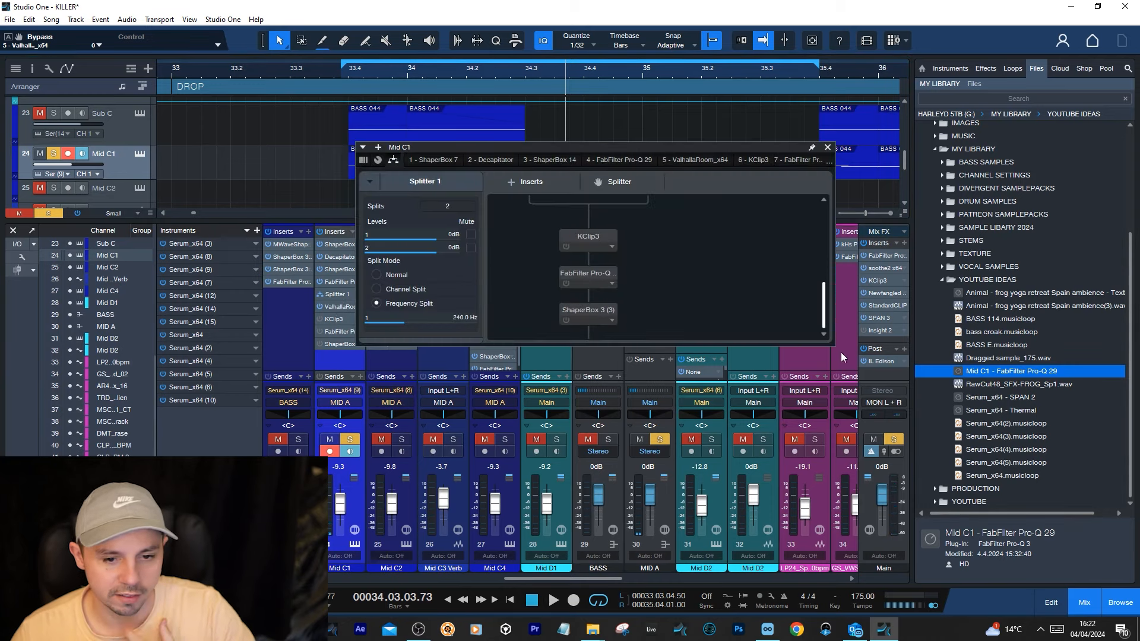
scroll(660, 284, up, 2)
scroll(666, 245, up, 1)
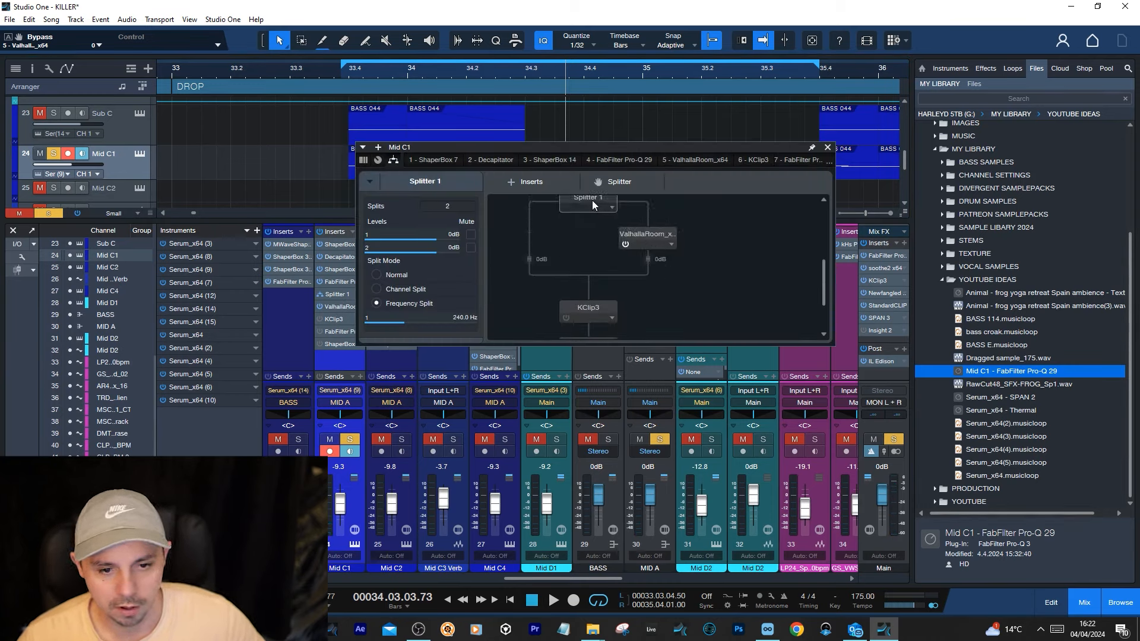
scroll(596, 201, up, 1)
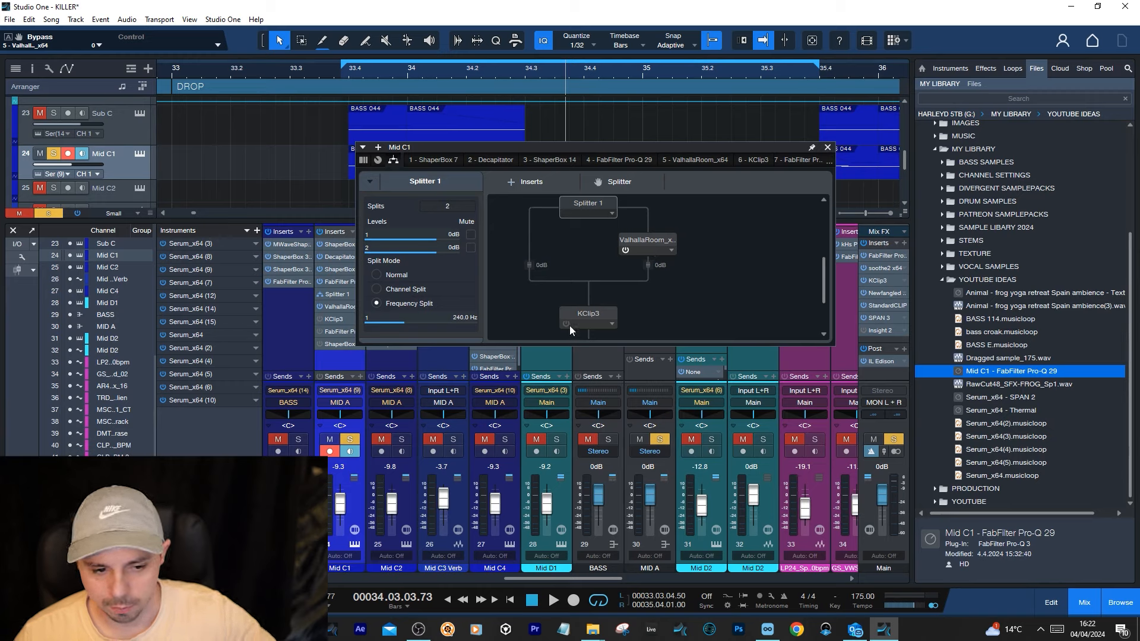
- Open ValhallaRoom from the splitter routing, compare its Early and Late reverb settings, and close it
double_click(658, 241)
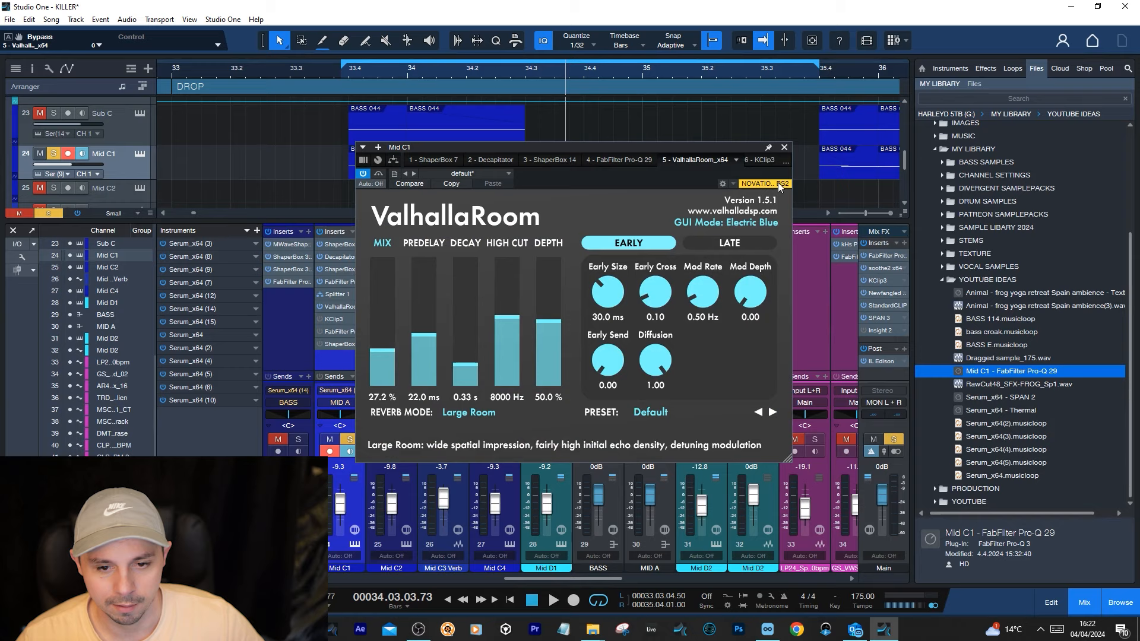
click(710, 243)
click(659, 242)
click(784, 147)
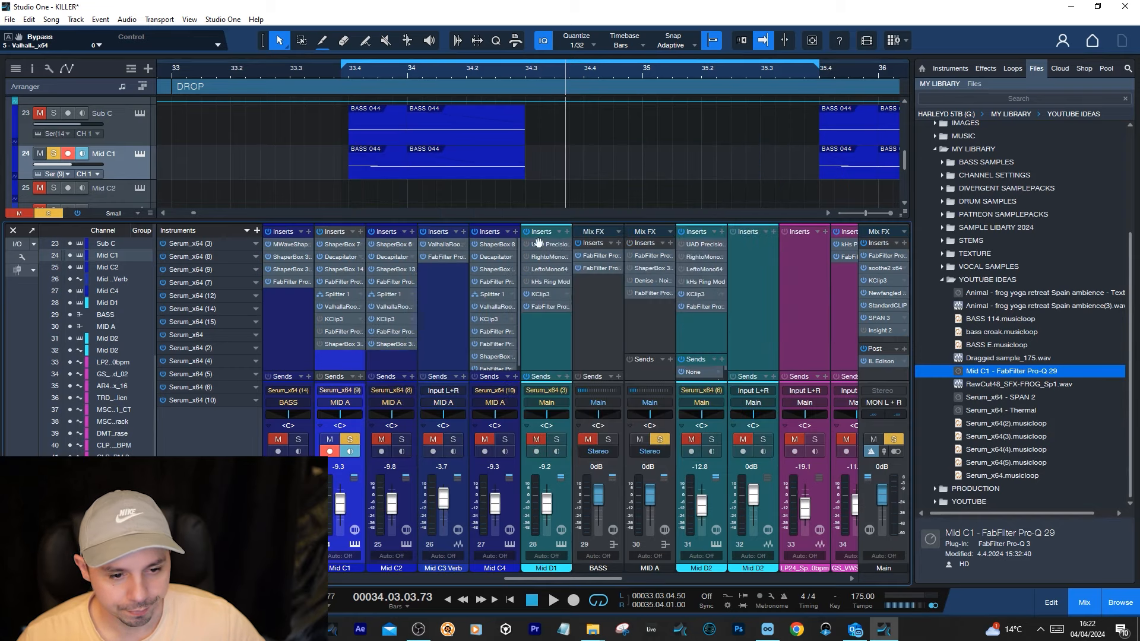
- Switch on Mid C1's KClip3 insert, play the bass from 33.4 to examine its clipping, and close the plug-in
double_click(333, 319)
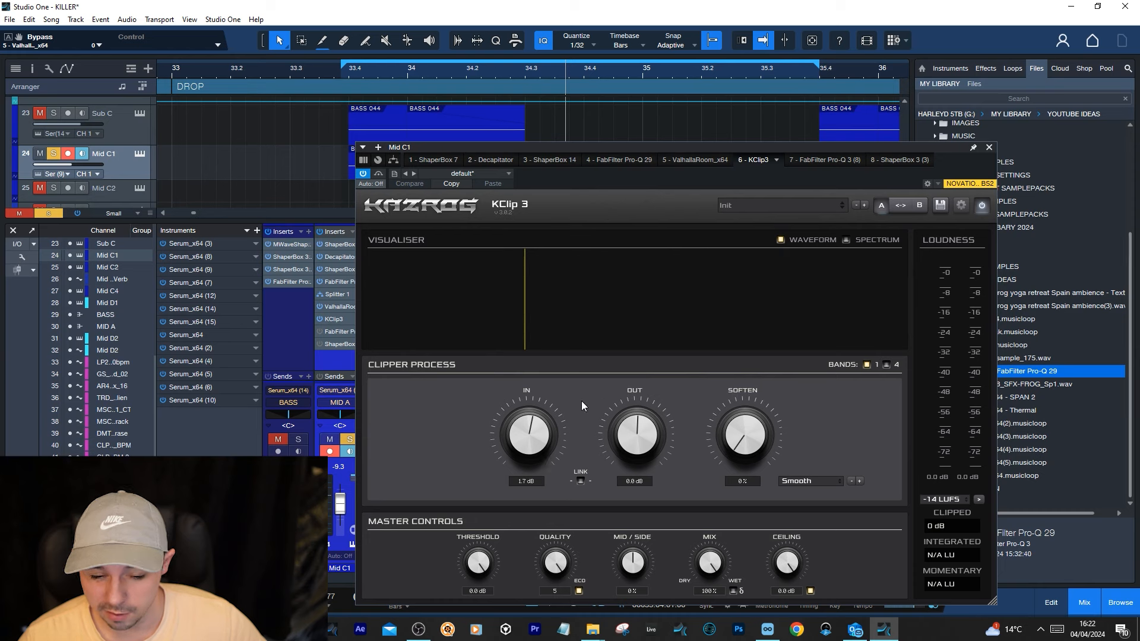
click(351, 76)
key(space)
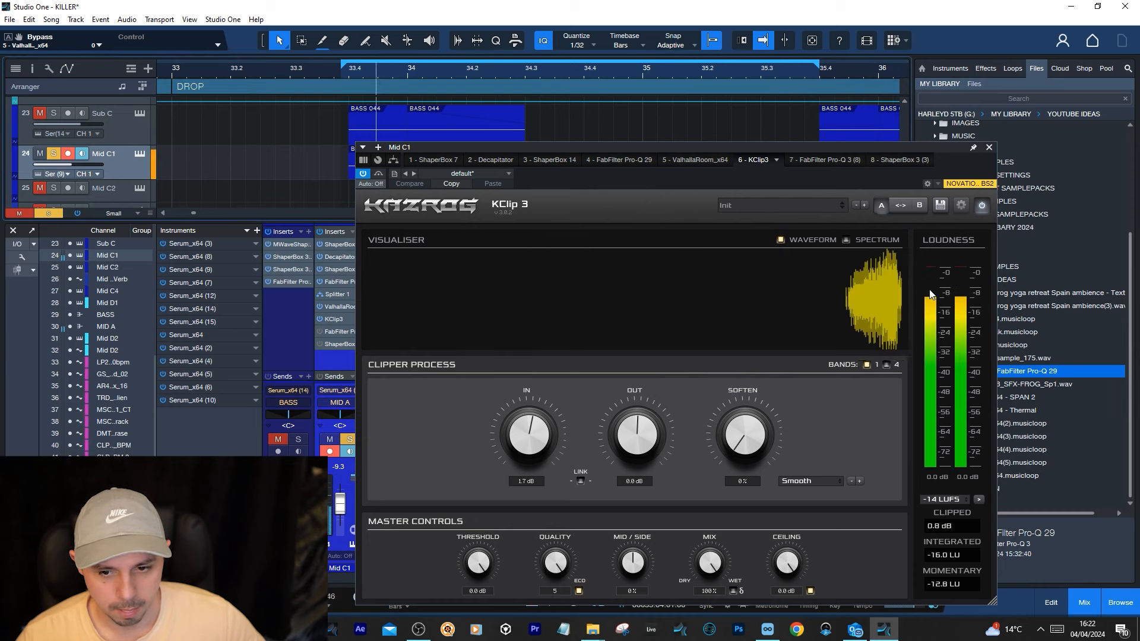
click(990, 148)
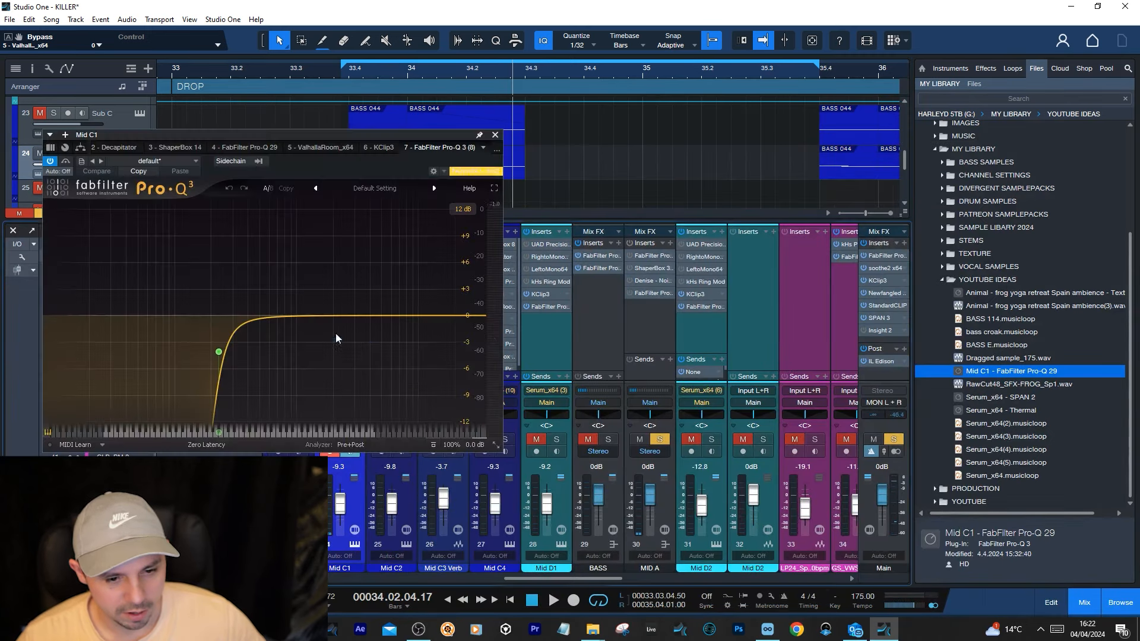
- Switch on Mid C1's FabFilter Pro-Q 3 (8) insert and play the bass from 33.4 to examine its low cut
double_click(326, 332)
key(space)
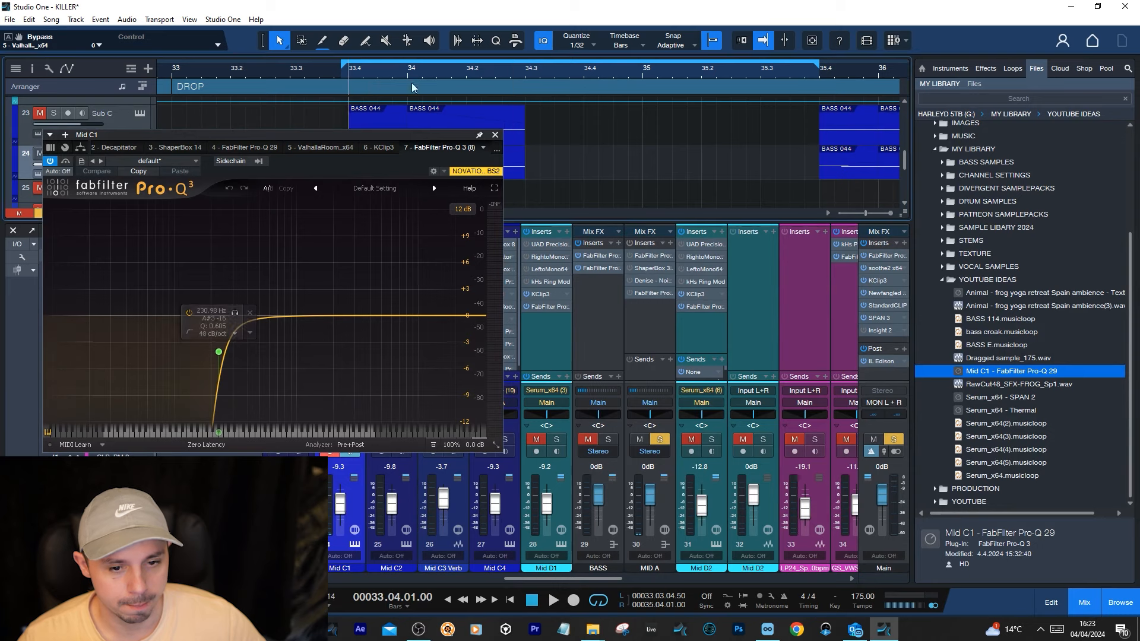
key(space)
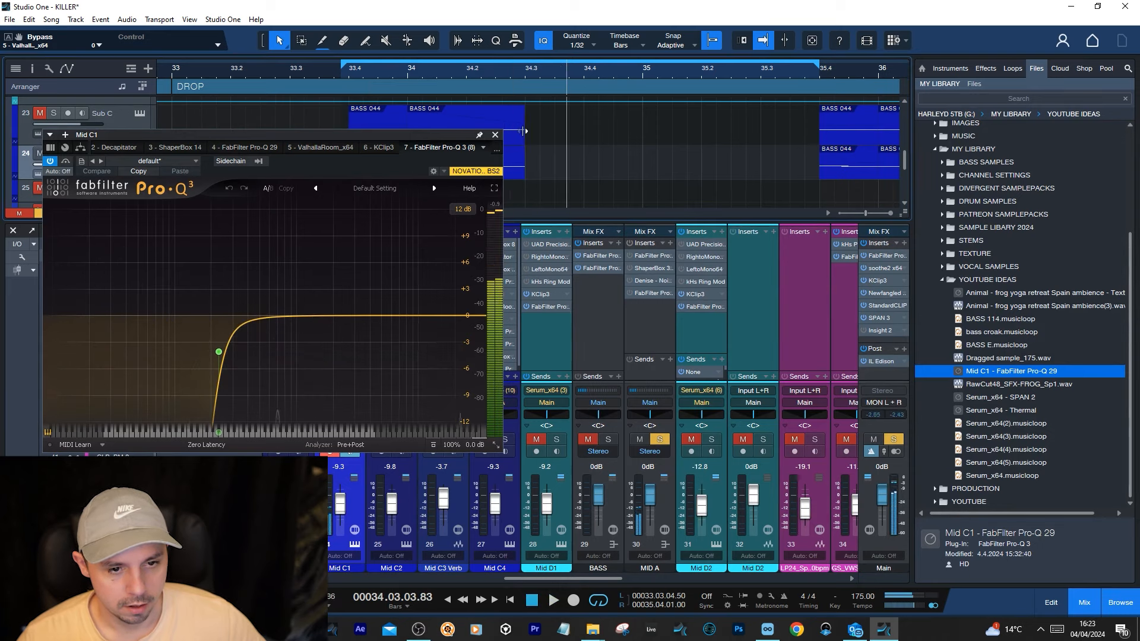
- Close the equalizer, open Mid C1's ShaperBox 3 (3) insert, examine its volume curve, and close it
click(495, 135)
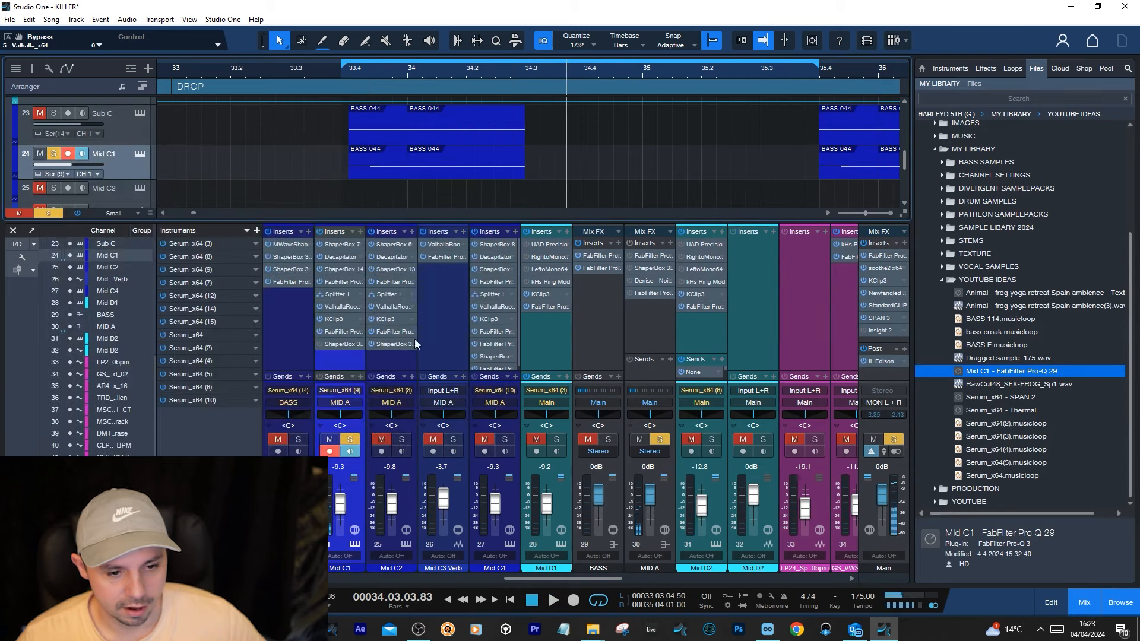
double_click(326, 344)
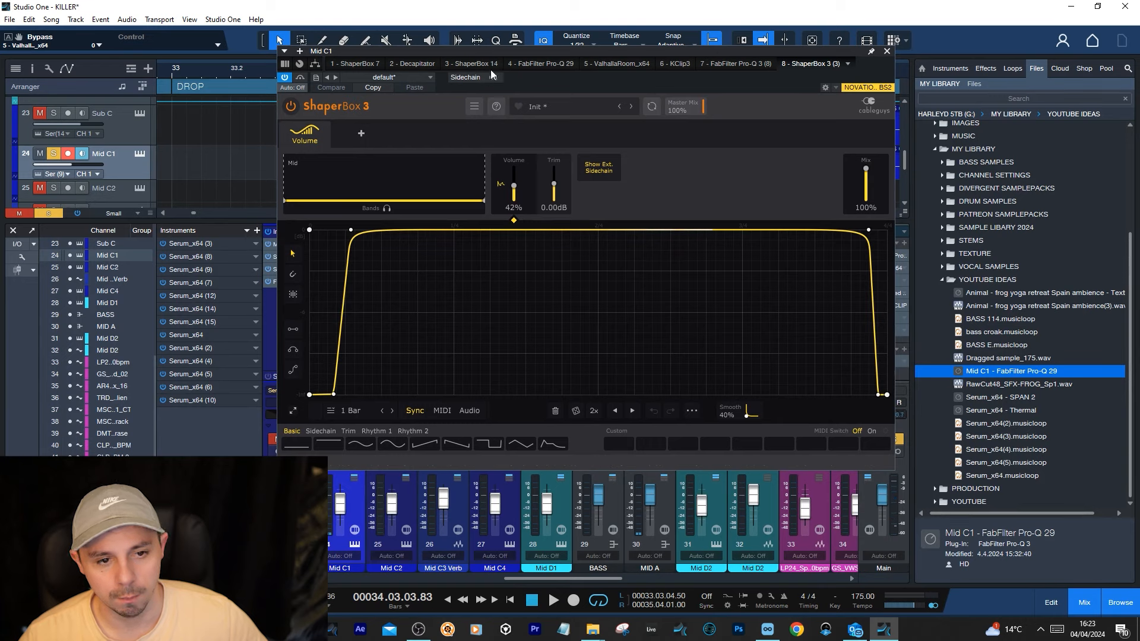
drag(506, 52, 587, 145)
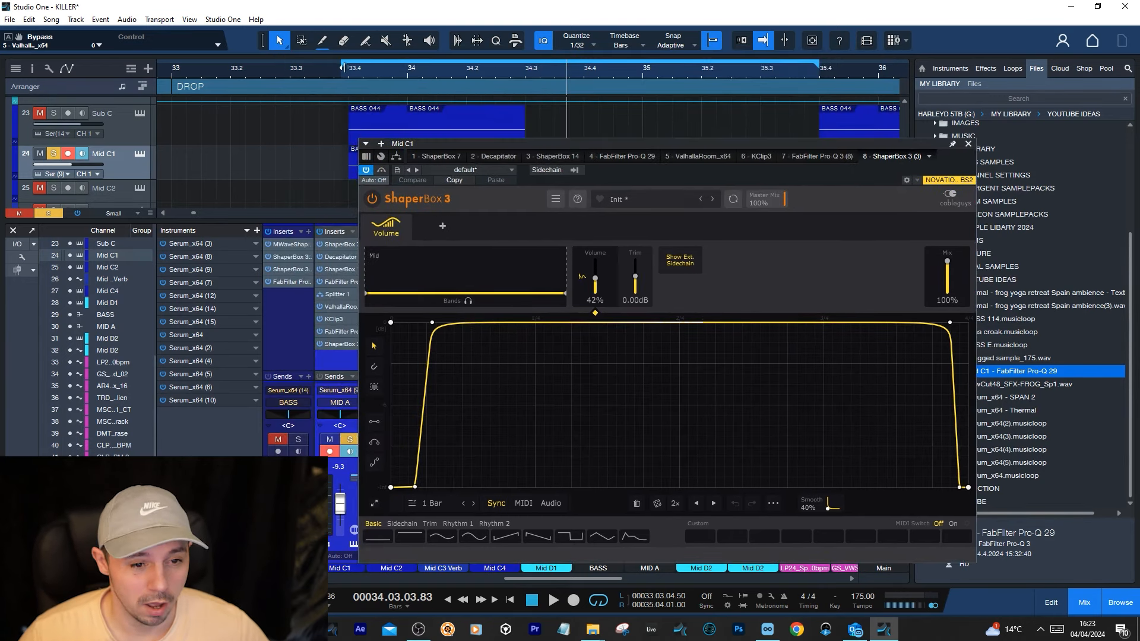
click(968, 145)
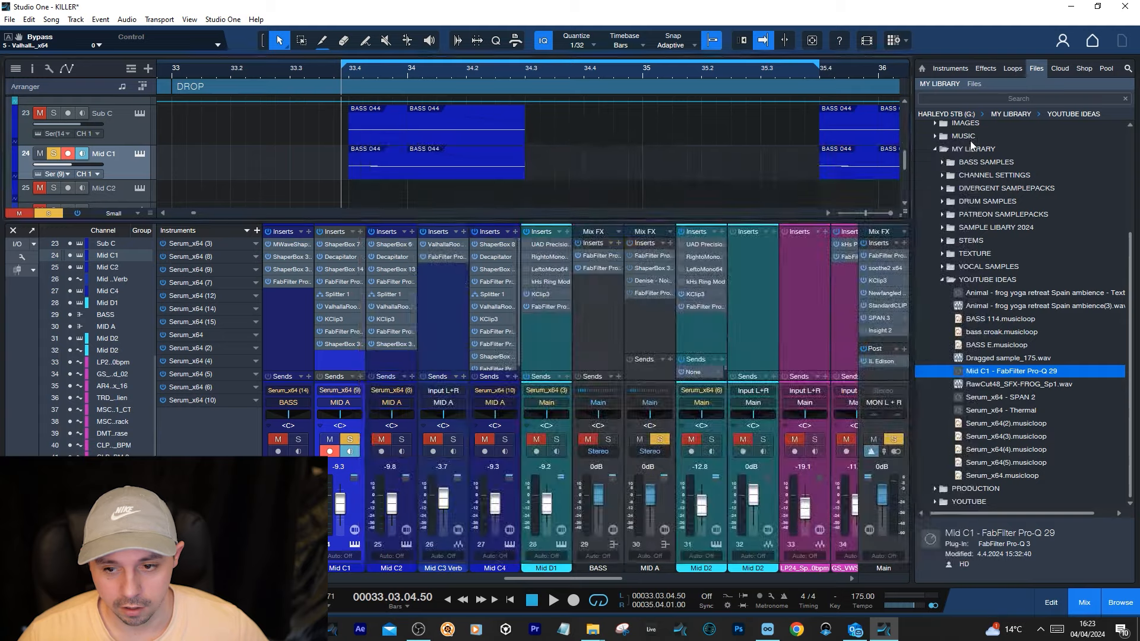
- Open the MID A bus's FabFilter Pro-Q 3 (22) insert, examine its boosted bands, and play the bass from 33.4
click(350, 72)
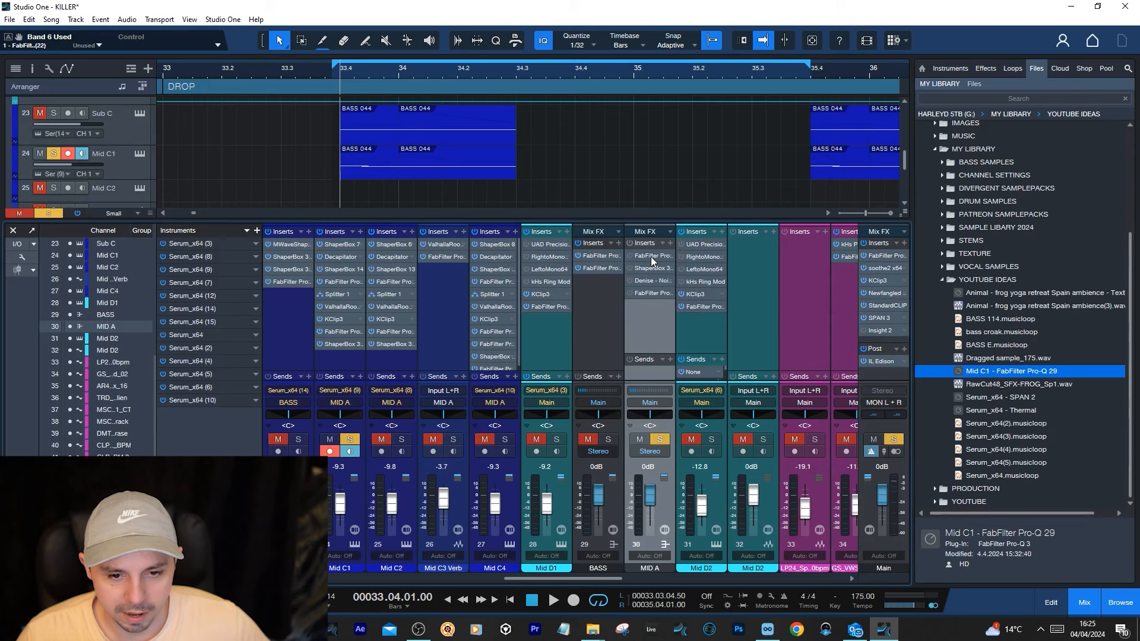
click(651, 256)
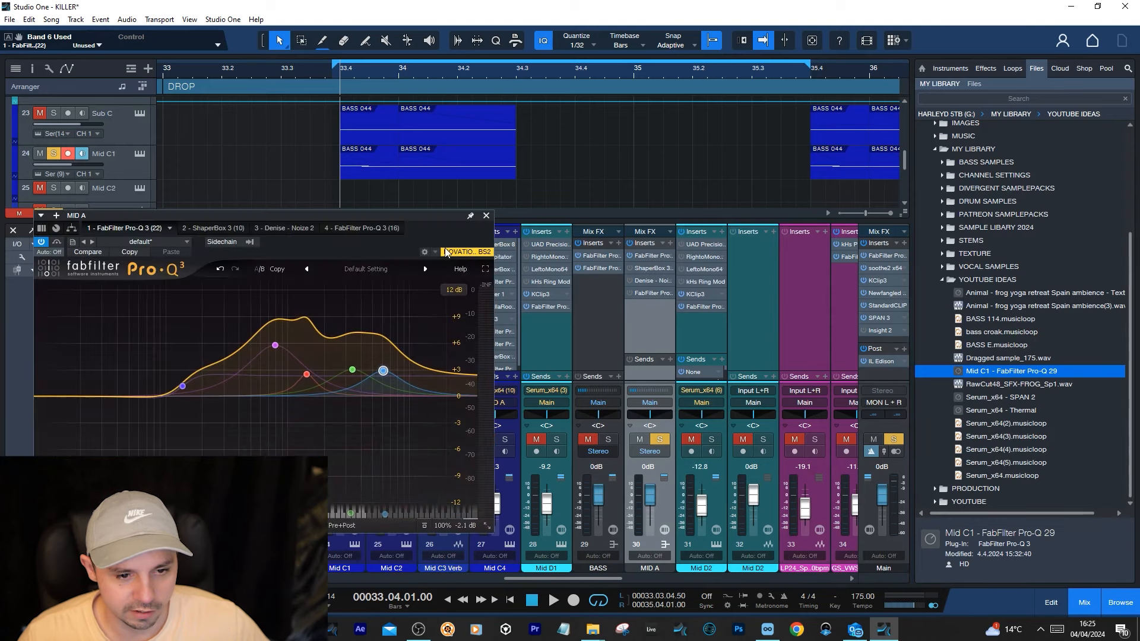
drag(432, 232, 540, 236)
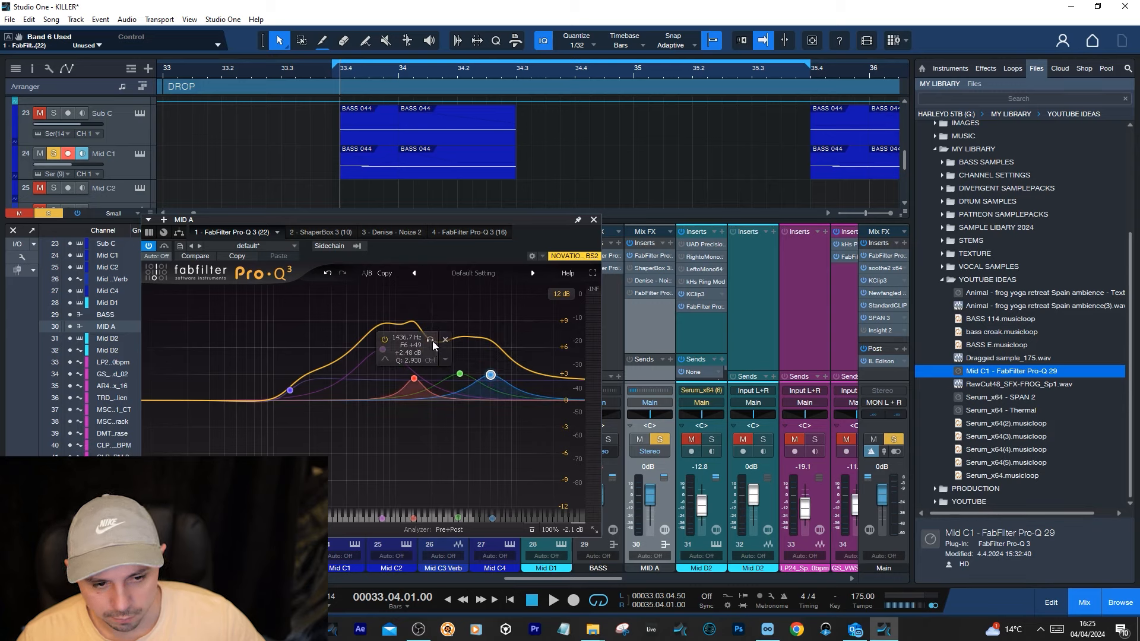
click(333, 73)
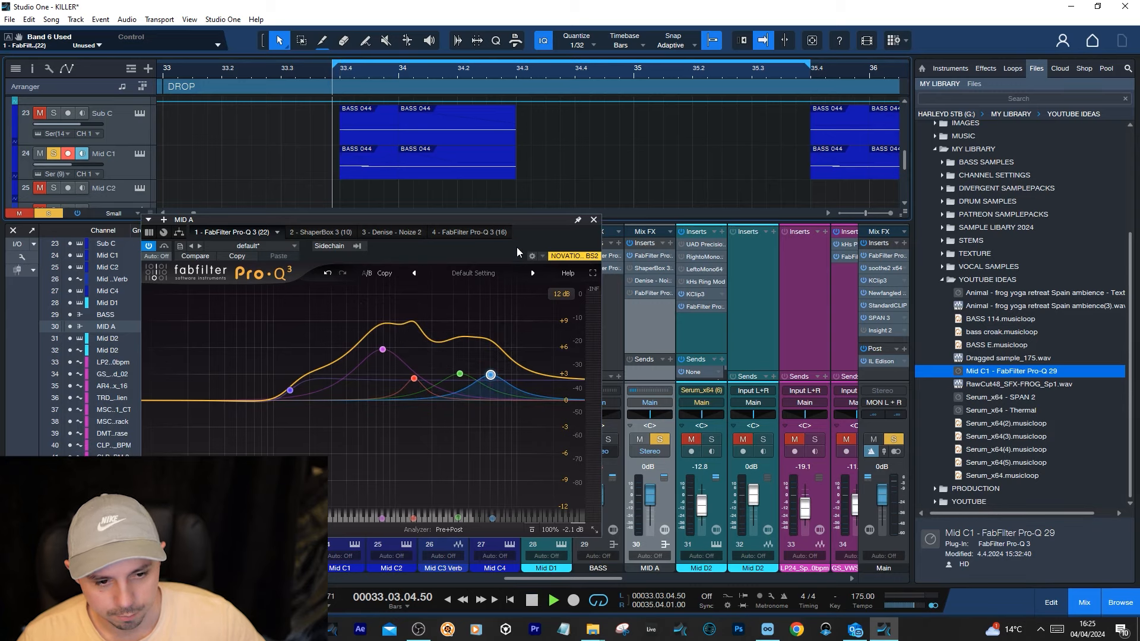
key(space)
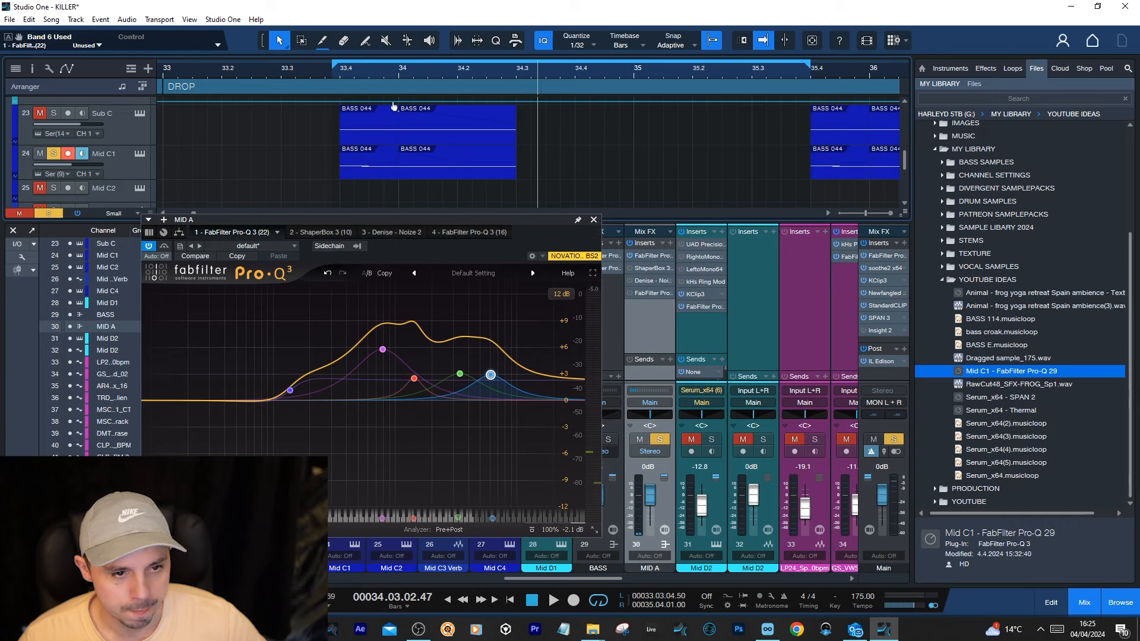
click(334, 76)
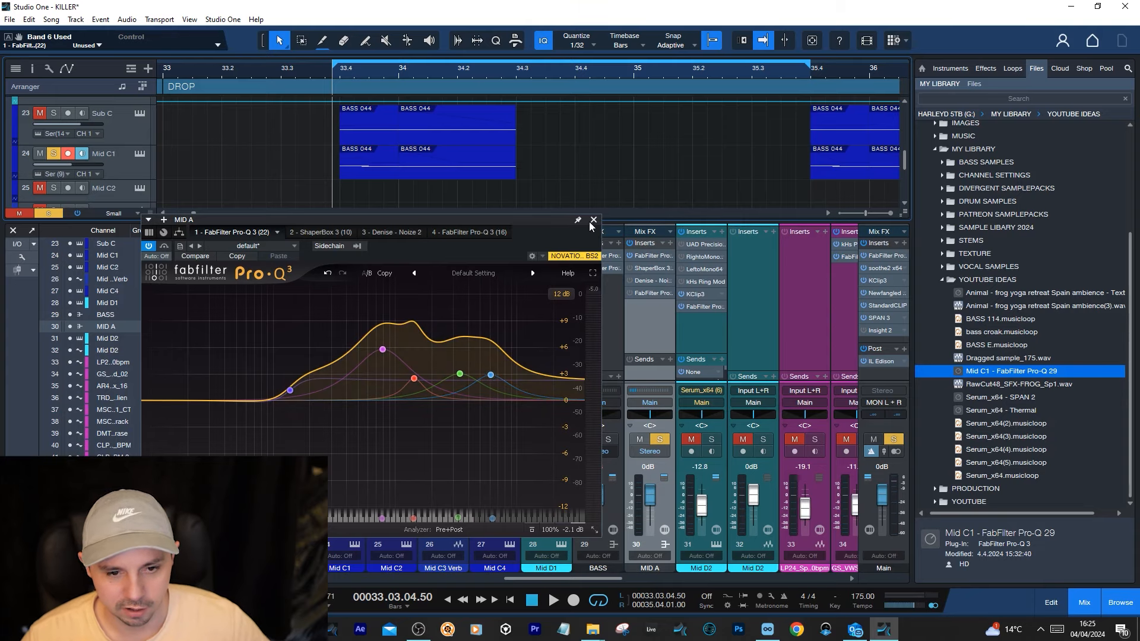
- Switch on the MID A bus's ShaperBox 3 (10) insert, examine its volume curve, and close it
click(632, 270)
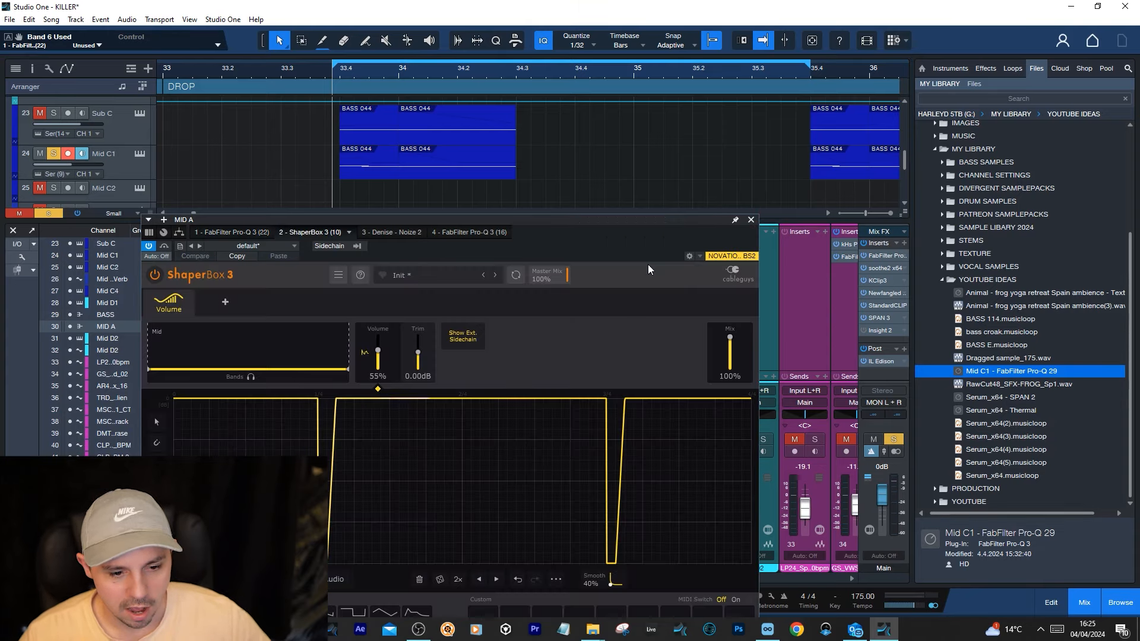
click(752, 220)
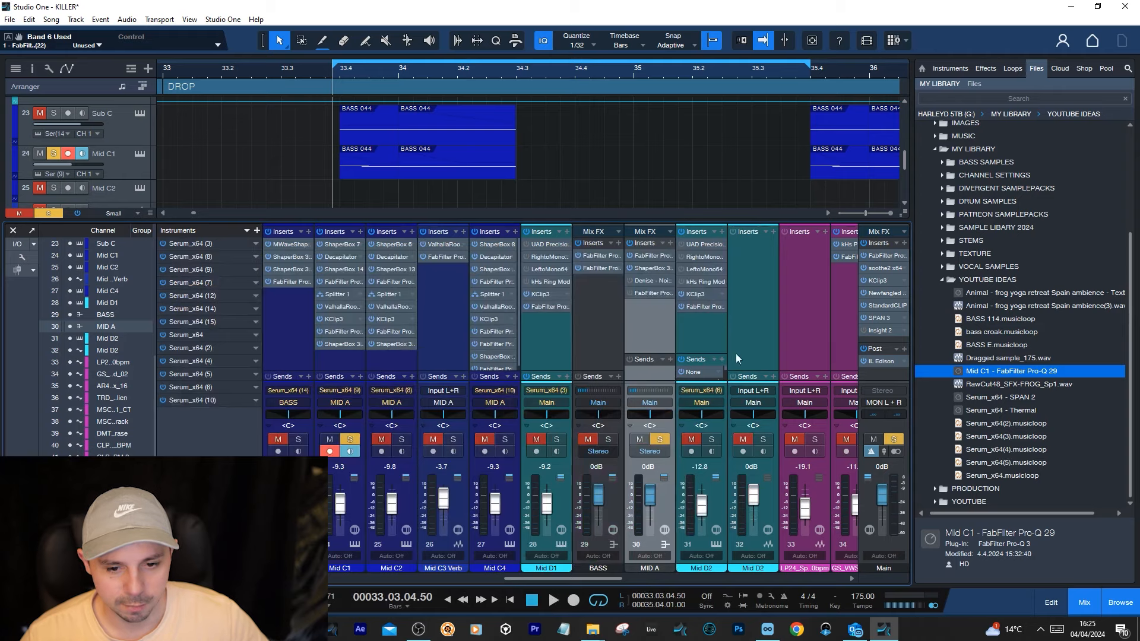
click(650, 269)
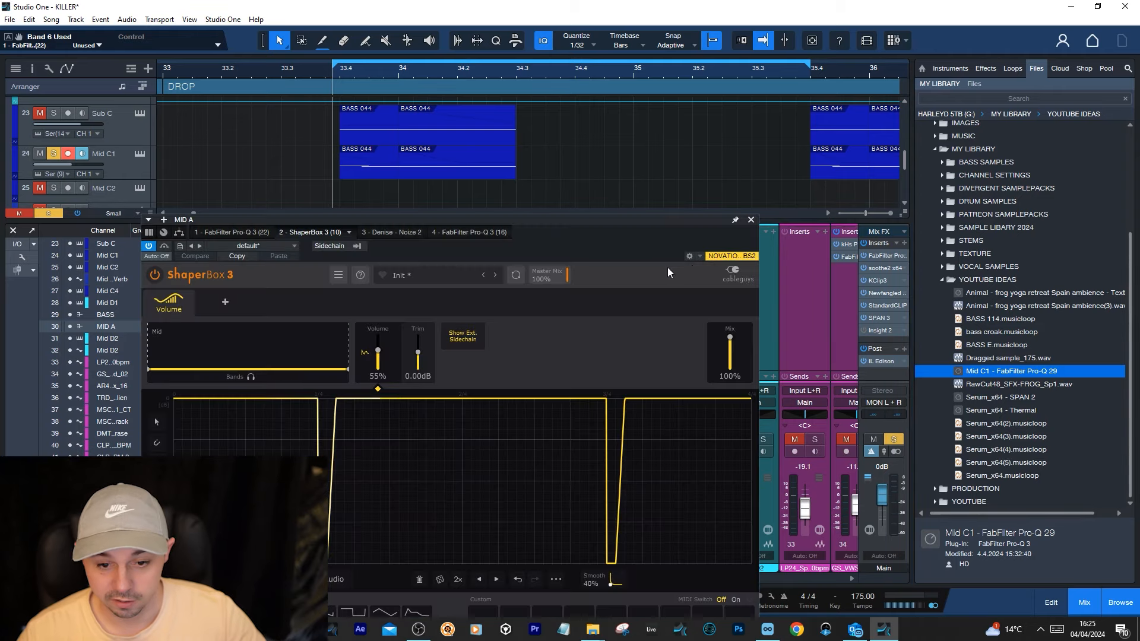
click(751, 221)
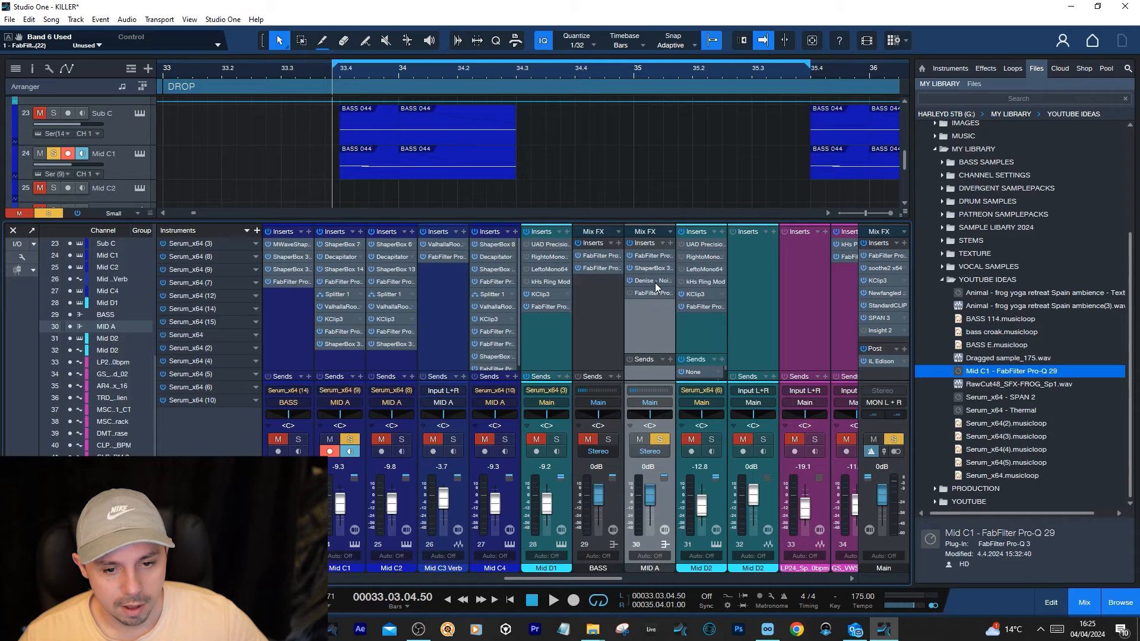
- Open the MID A bus's Denise Noize 2 insert and play the bass from 33.4 to examine its added noise
click(653, 281)
click(341, 77)
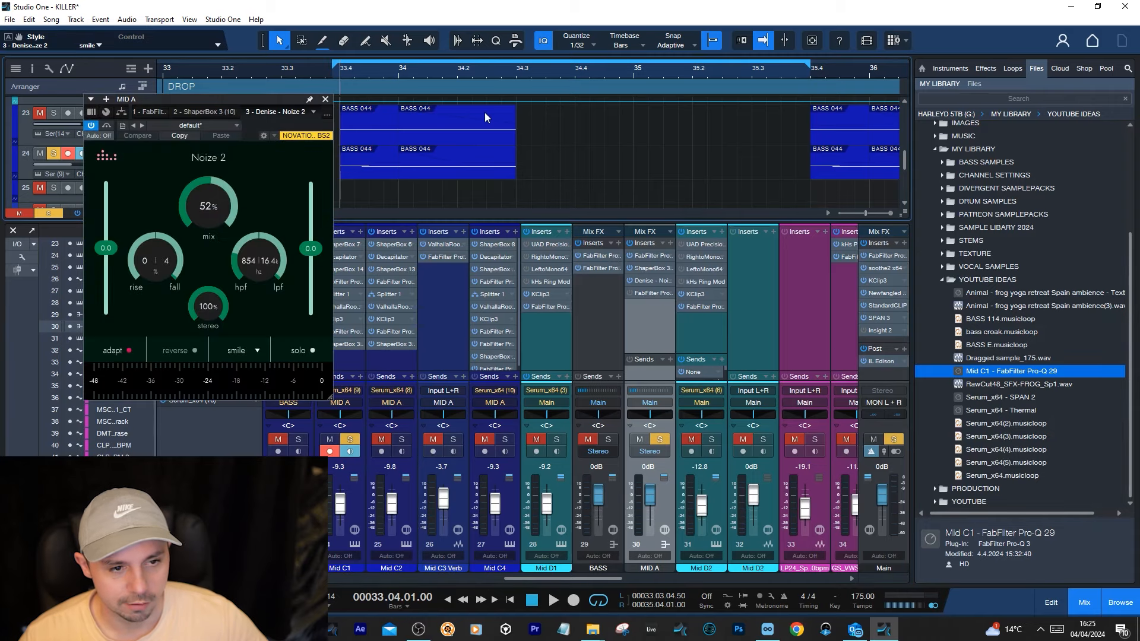
key(space)
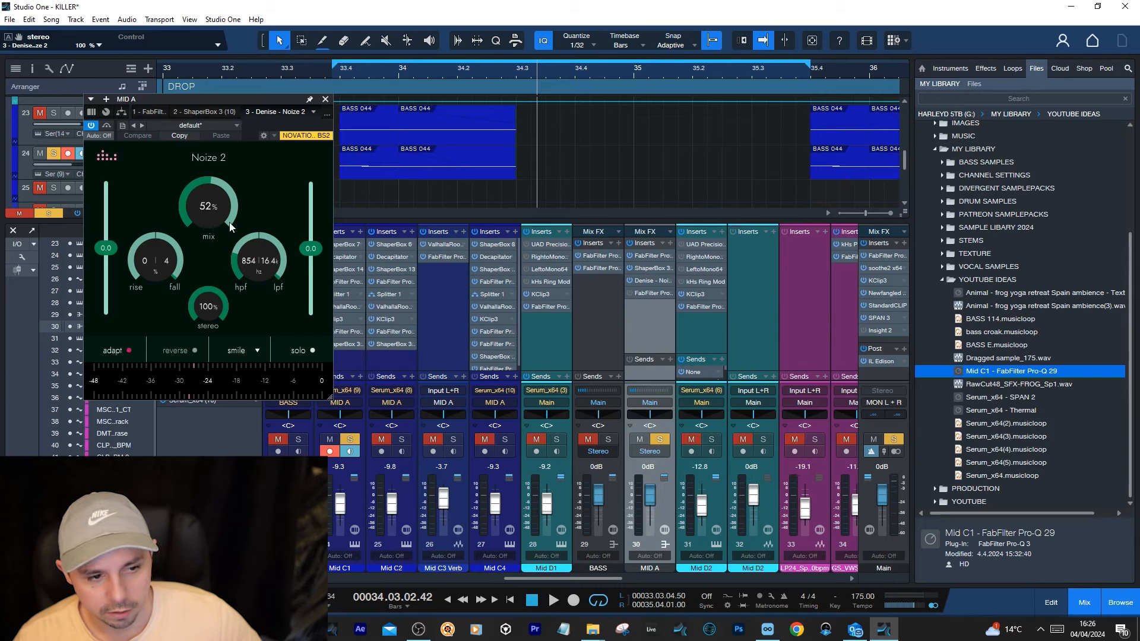
- Try Noize 2's mix at 49% and 97%, playing the bass from 33.4 to compare them
scroll(226, 221, down, 2)
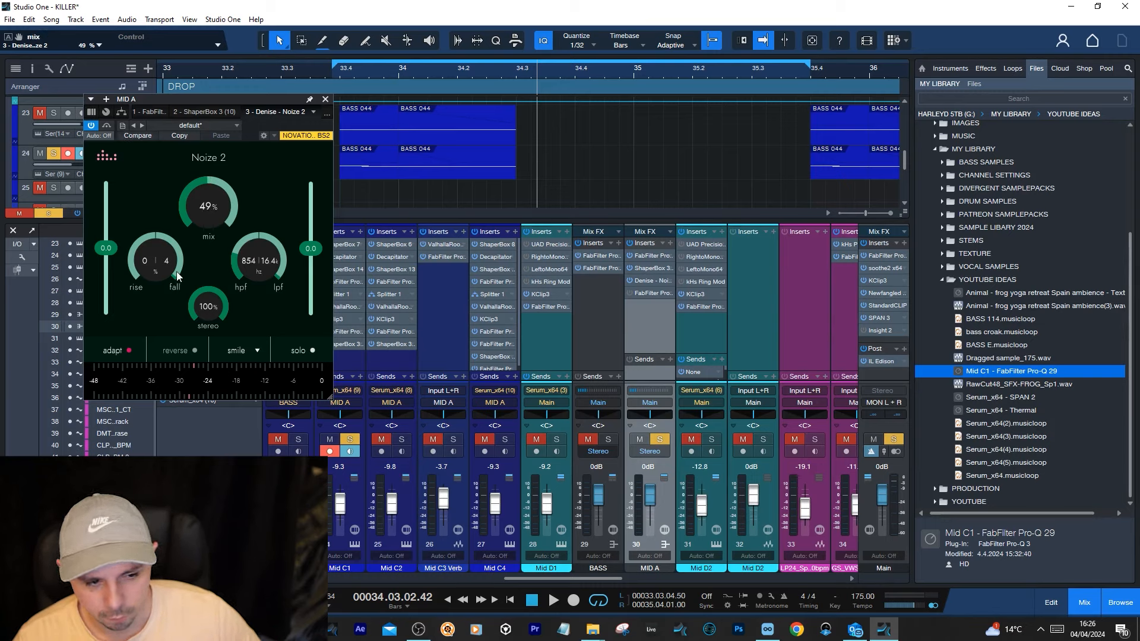
click(339, 76)
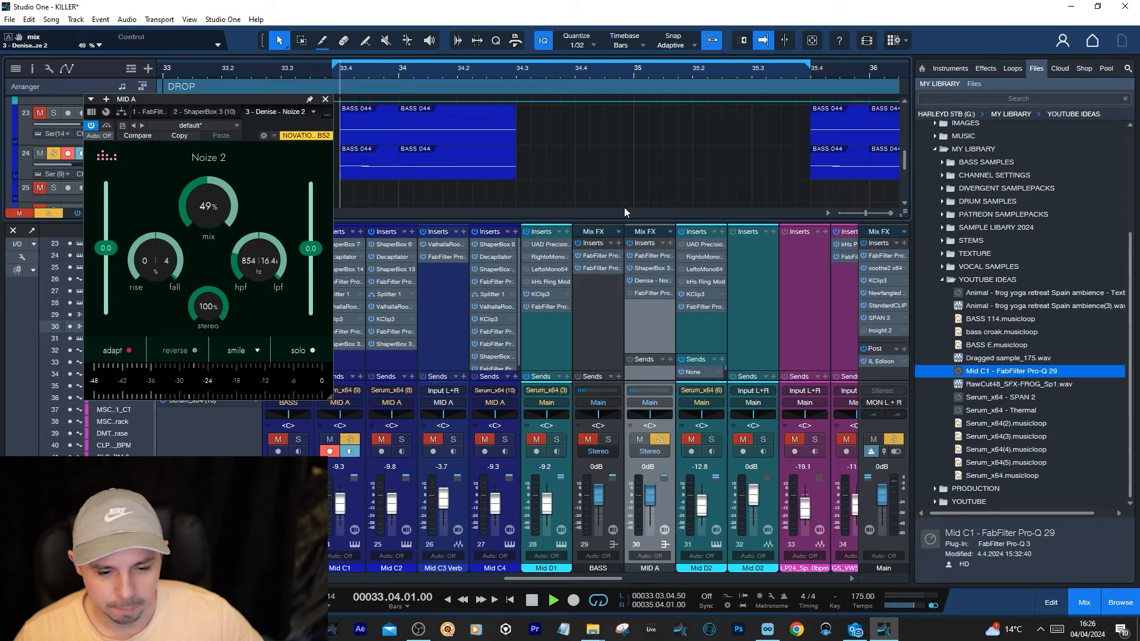
key(space)
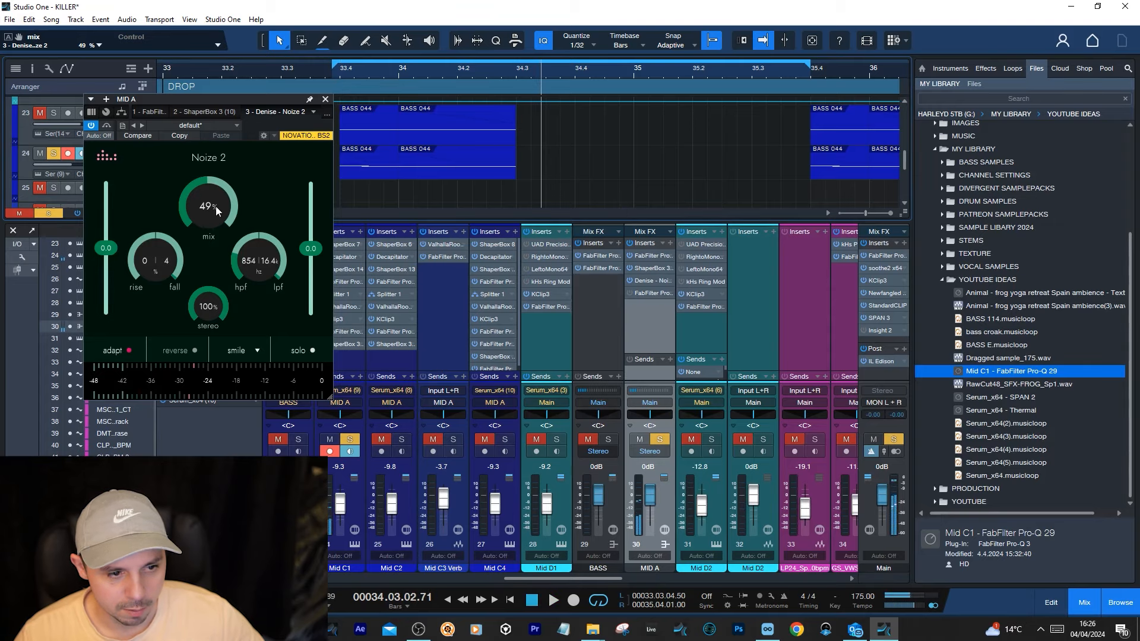
drag(215, 206, 373, 48)
click(338, 70)
key(space)
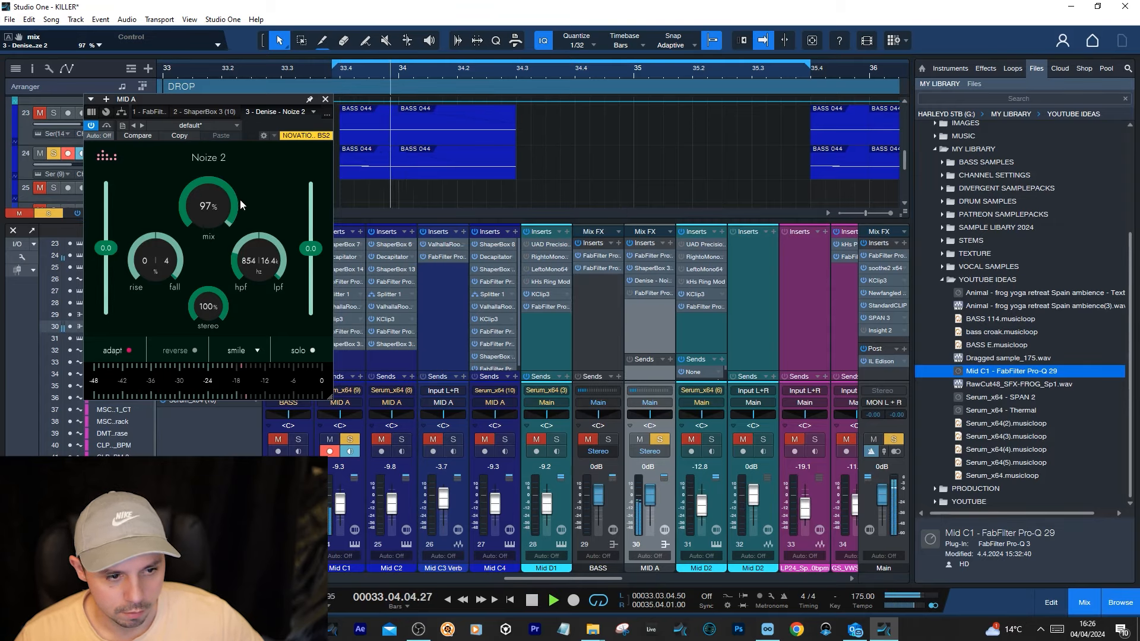
key(space)
- Bring Noize 2's mix back down to 51% and play the bass from 33.4
mouse_move(237, 203)
mouse_down()
mouse_move(219, 211)
mouse_move(216, 197)
mouse_up()
key(space)
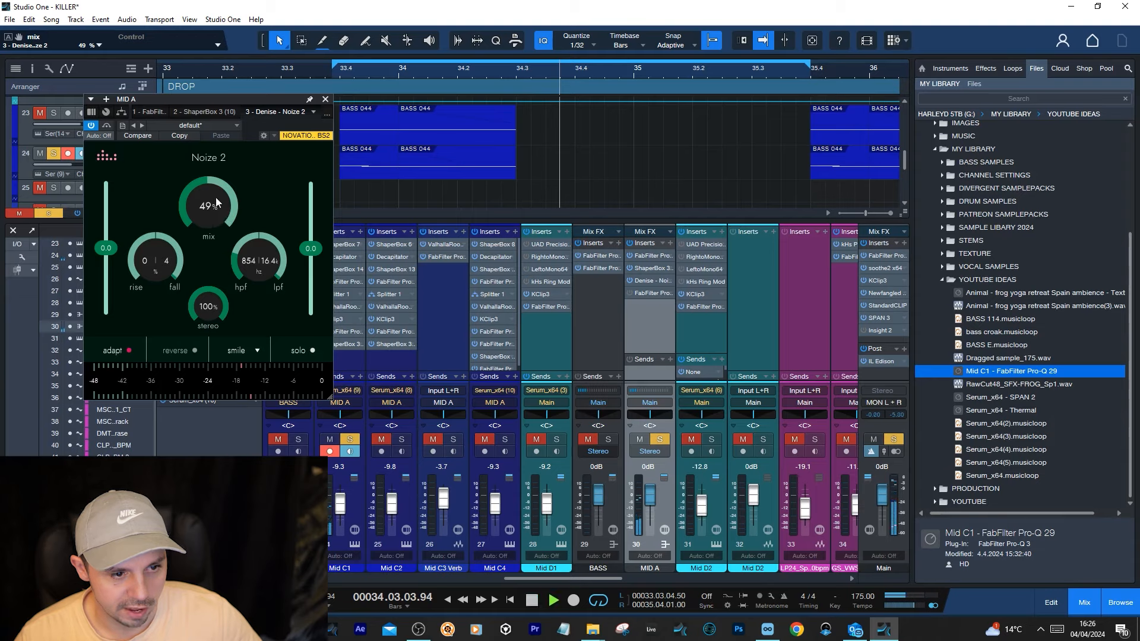
click(339, 72)
key(space)
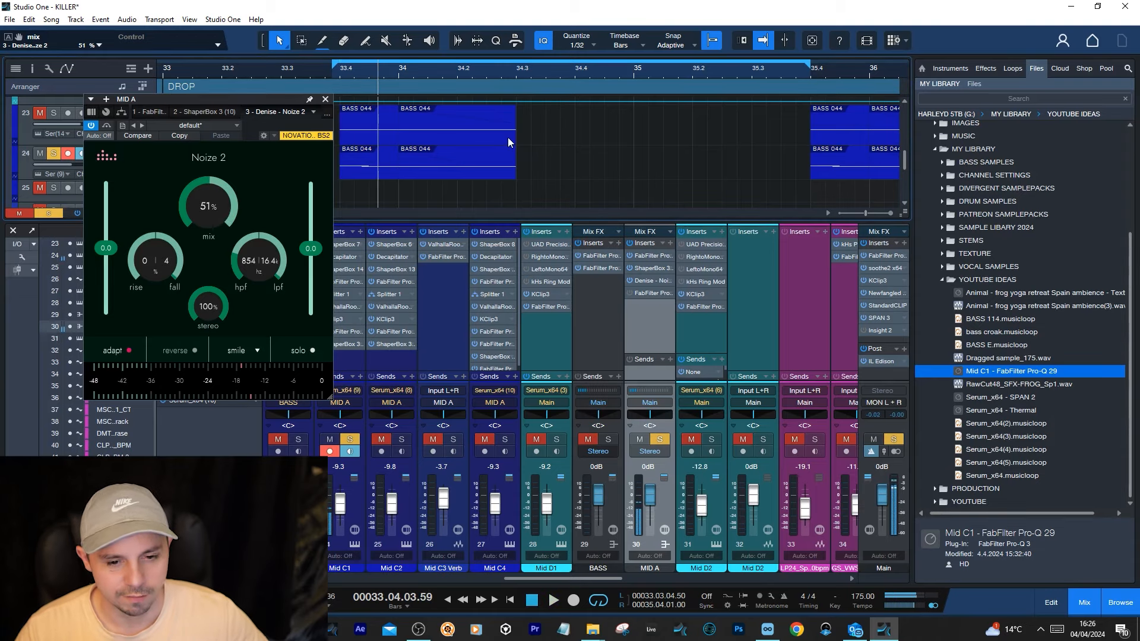
- Open the MID A bus's FabFilter Pro-Q 3 (16) insert, examine its boosts and high-end cut, and close it
click(653, 294)
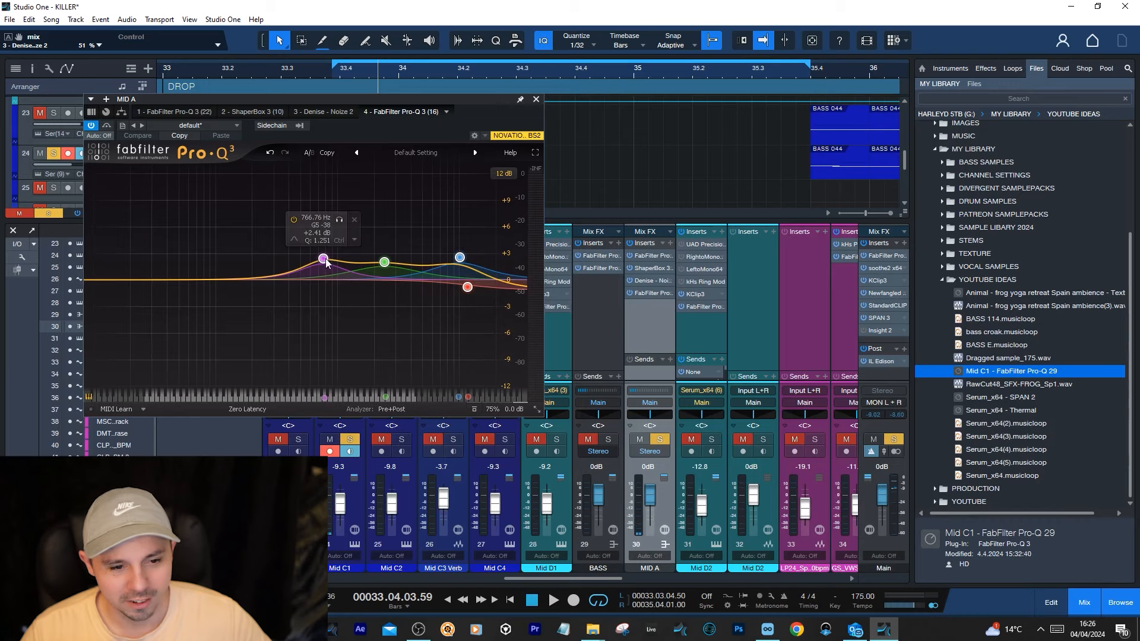
click(368, 263)
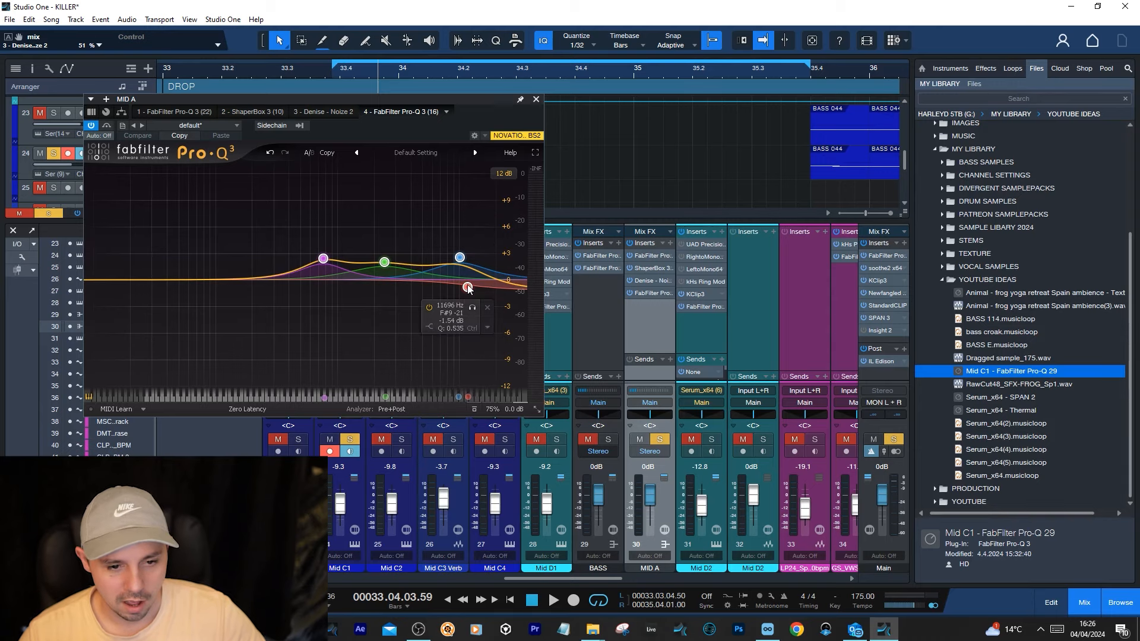
click(533, 100)
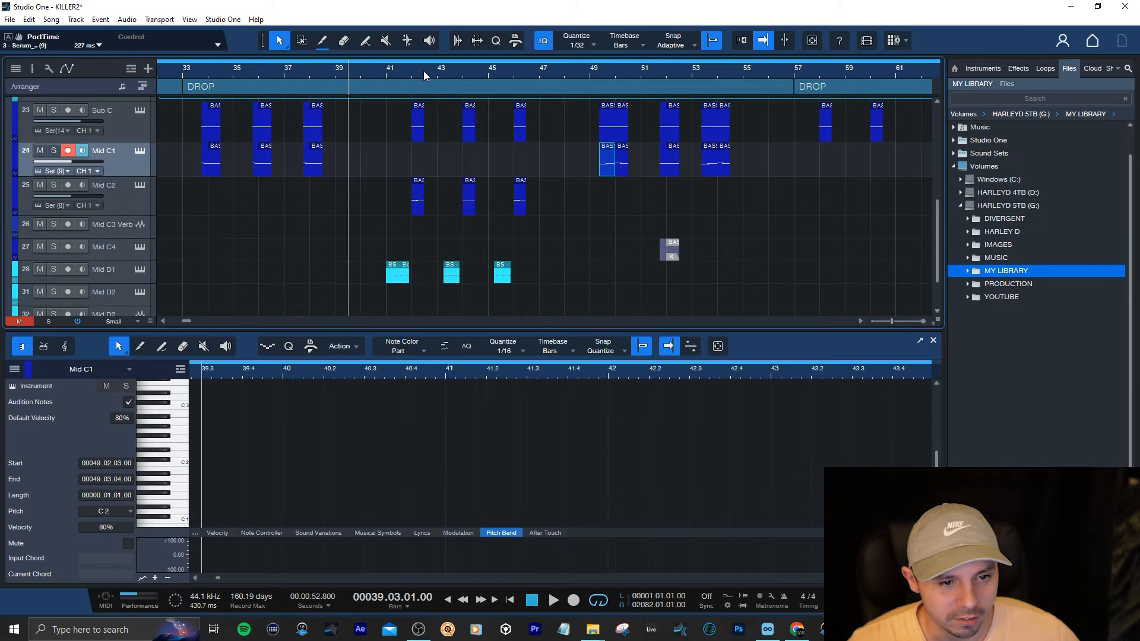
- Play the Mid C2 clip from bar 42 in the KILLER2 song and examine its notes and the track's Serum patch
scroll(554, 244, up, 1)
scroll(443, 167, down, 1)
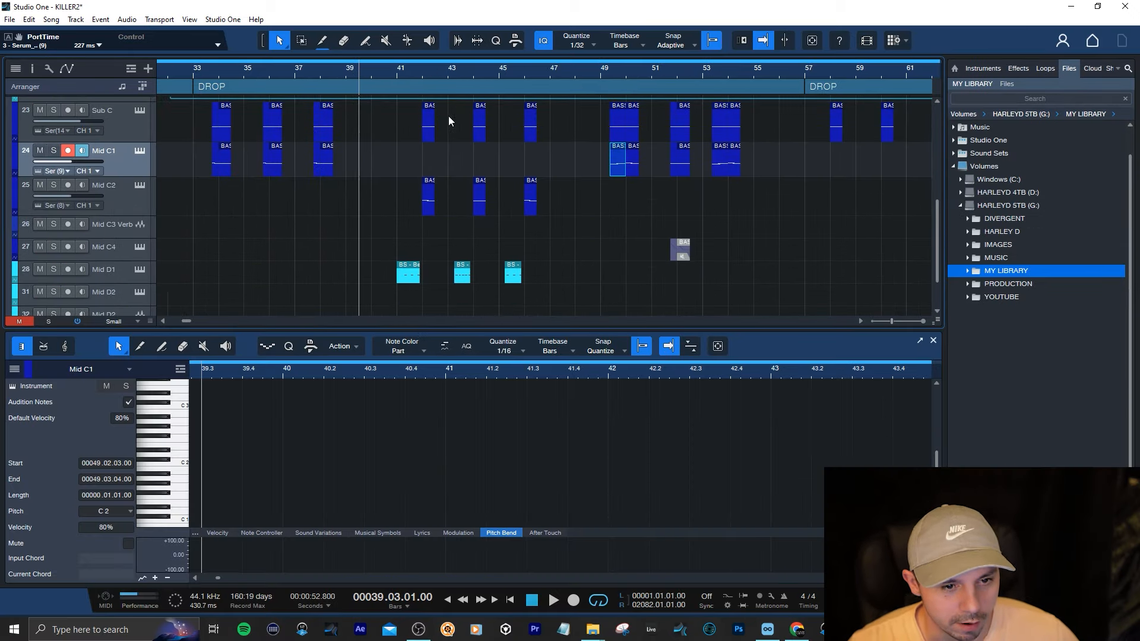
scroll(450, 69, down, 4)
drag(444, 72, 448, 90)
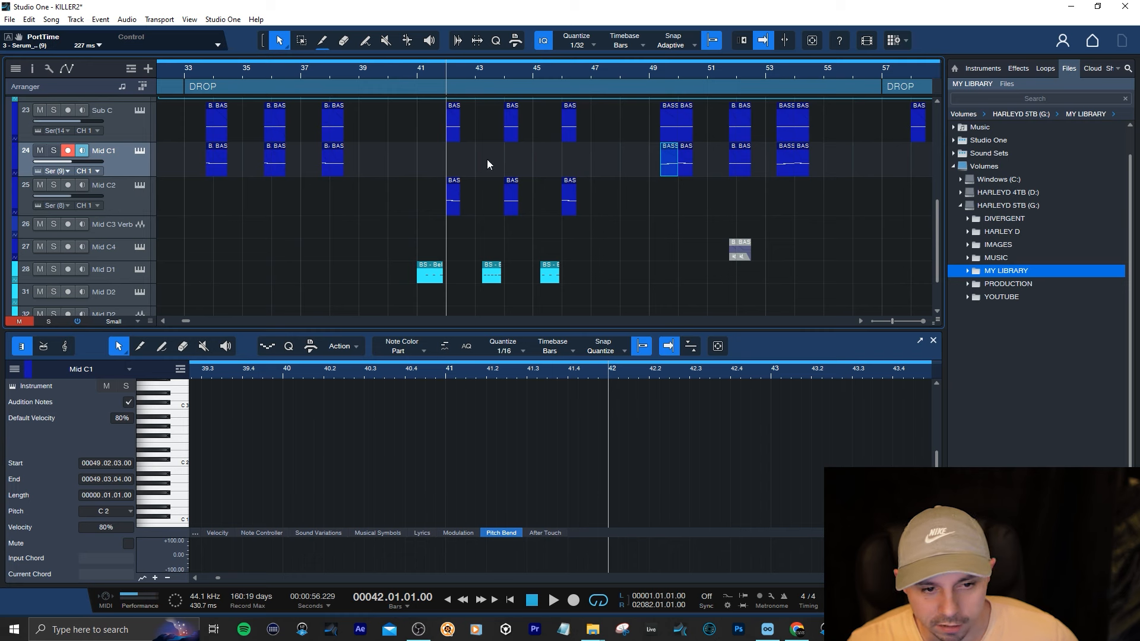
click(454, 204)
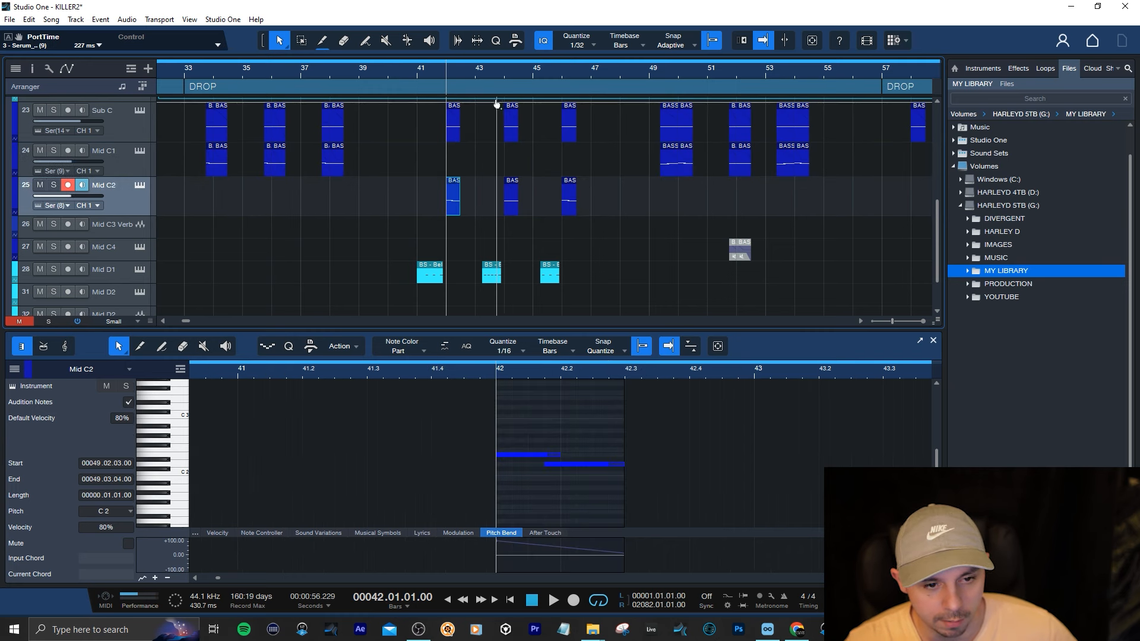
key(space)
click(141, 185)
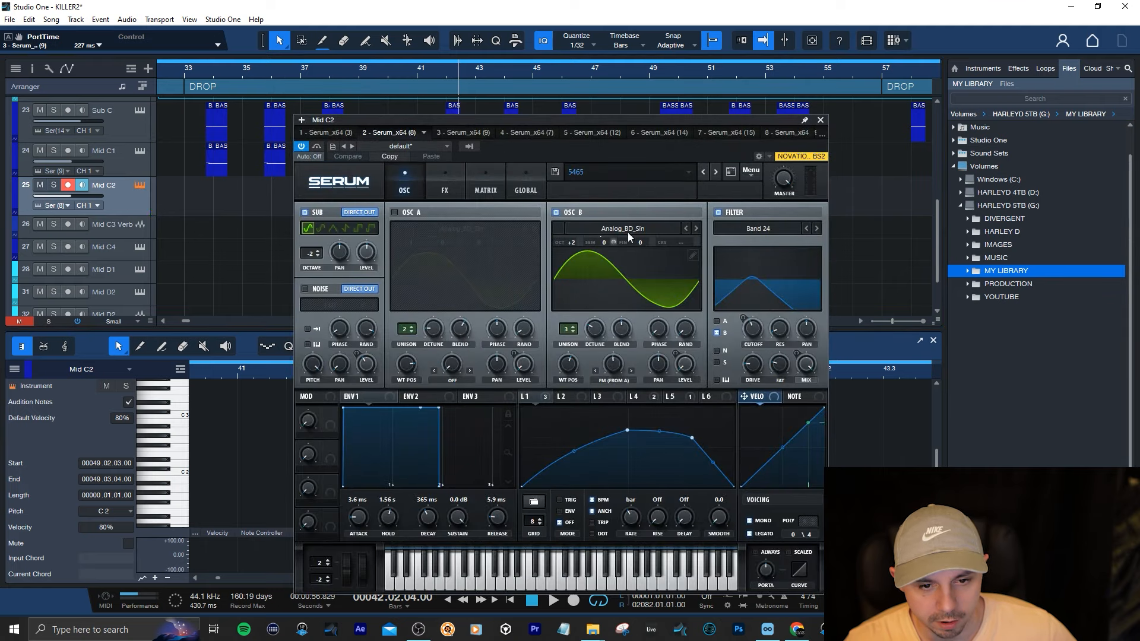
click(821, 121)
- Play the bass from 49.3 and examine the notes and pitch bend of the Mid C1 clips there
drag(661, 69, 636, 73)
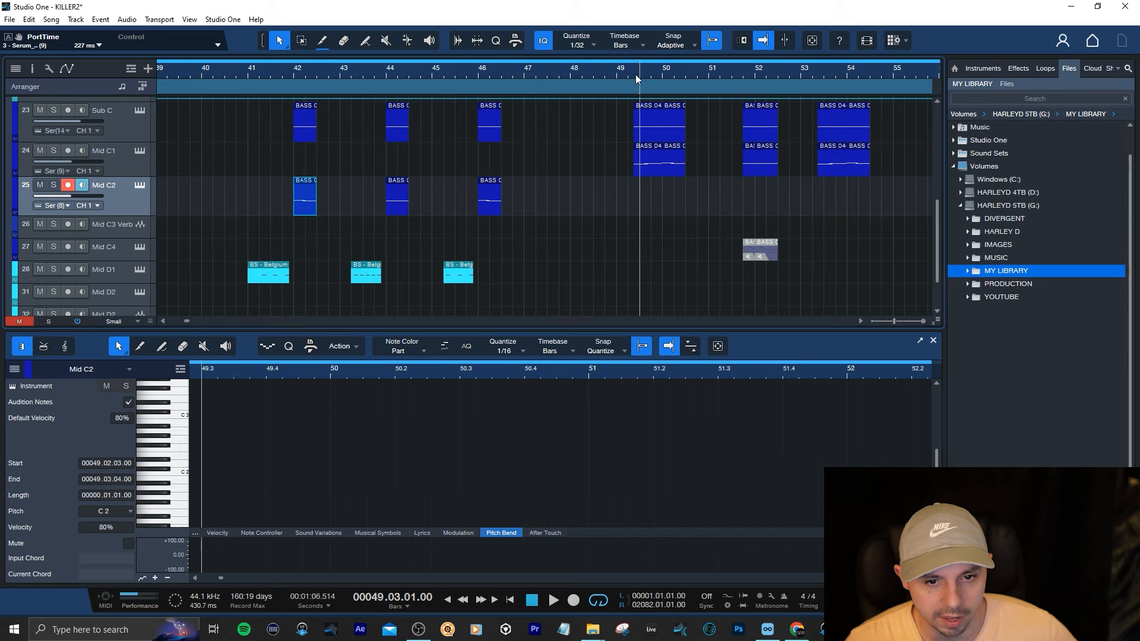
key(space)
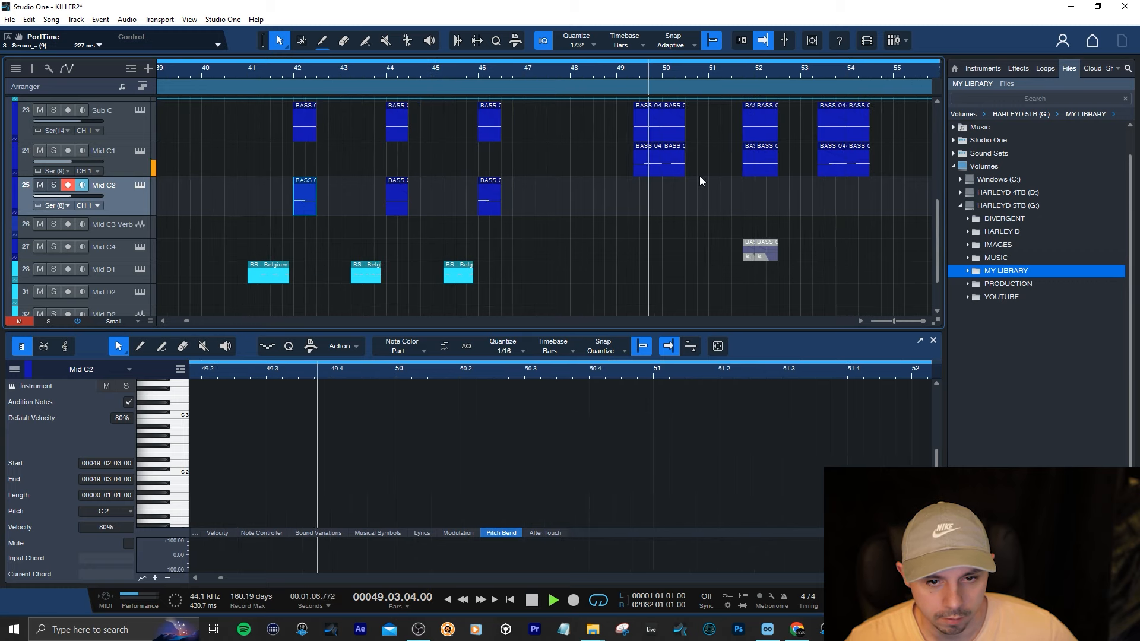
key(space)
click(648, 169)
click(529, 465)
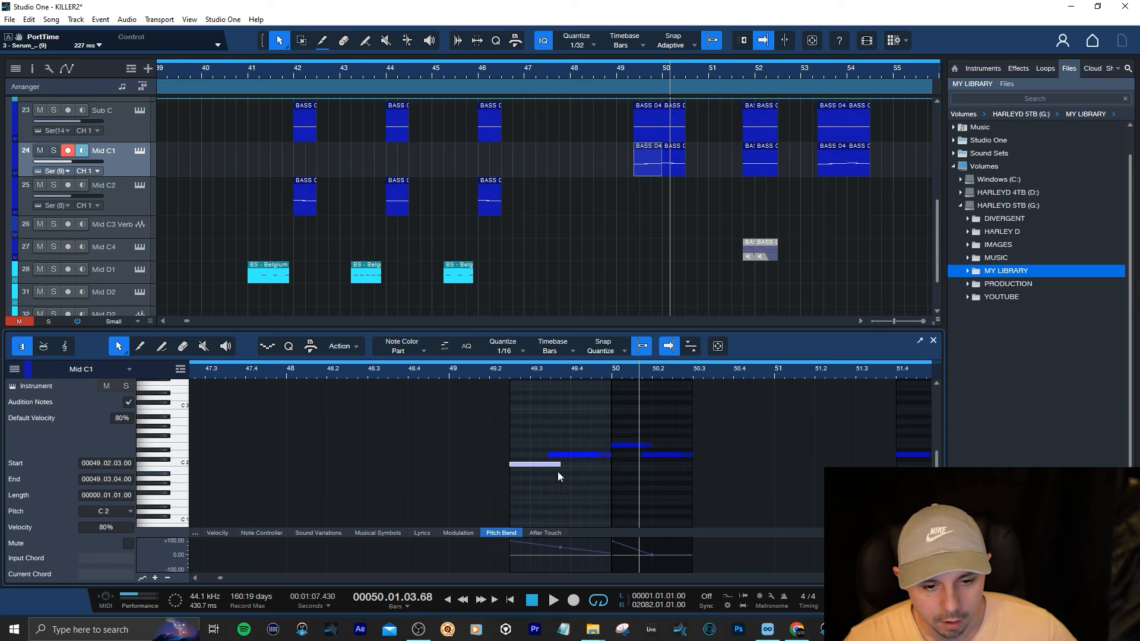
drag(529, 504, 574, 463)
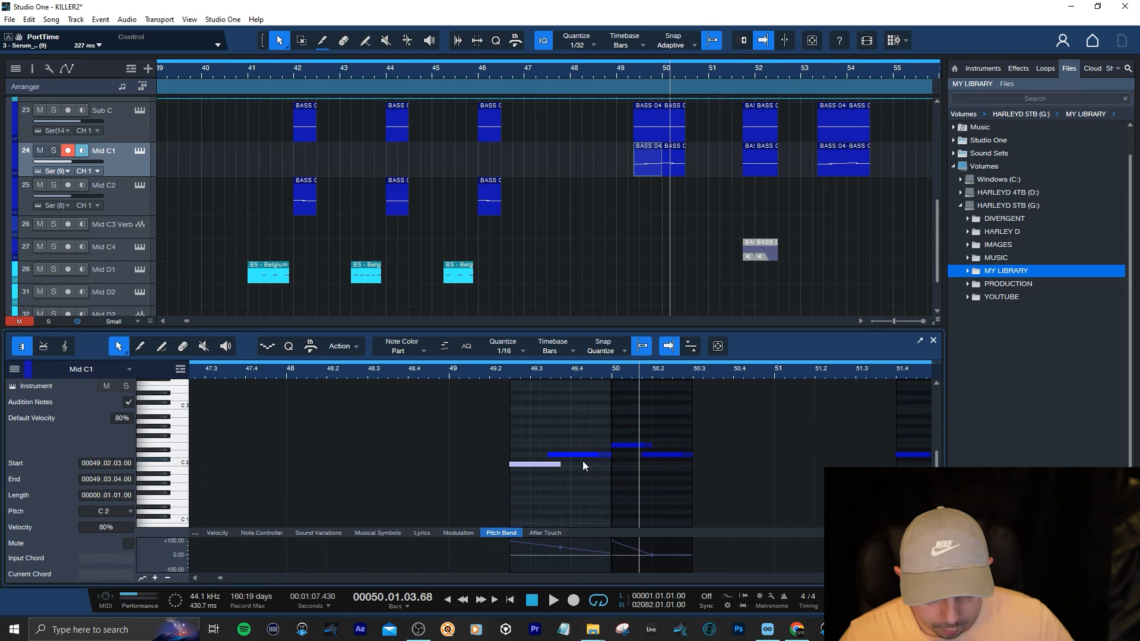
drag(577, 369, 566, 368)
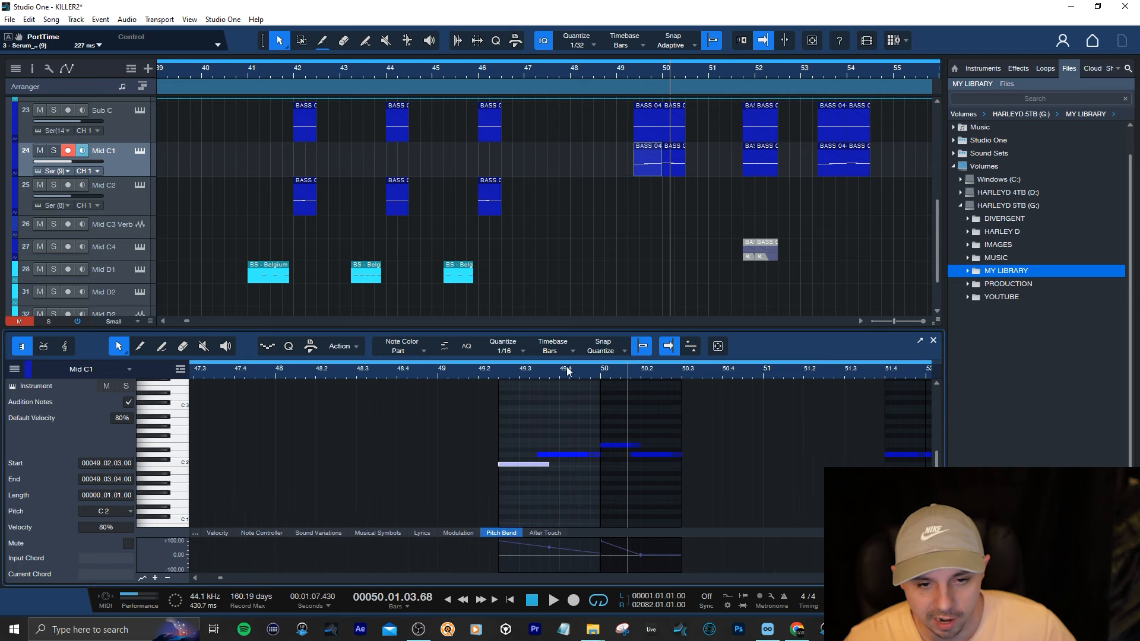
- Open the Mid C1 track's Serum patch, examine its oscillator, filter, LFO and voicing settings, and close it
click(140, 151)
drag(807, 135, 750, 144)
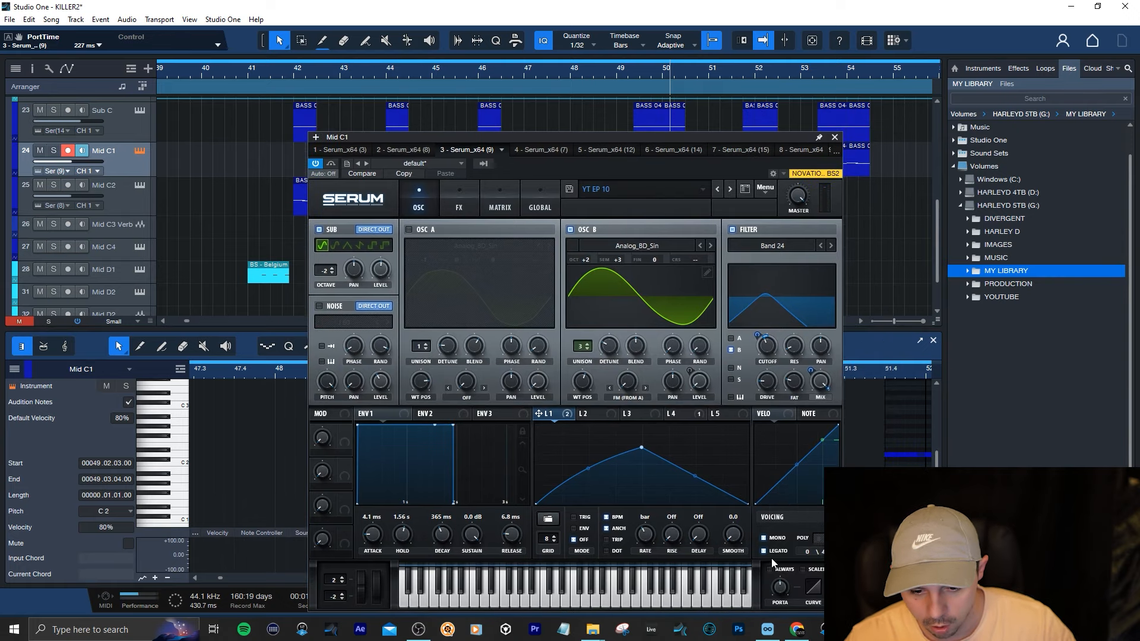
click(835, 137)
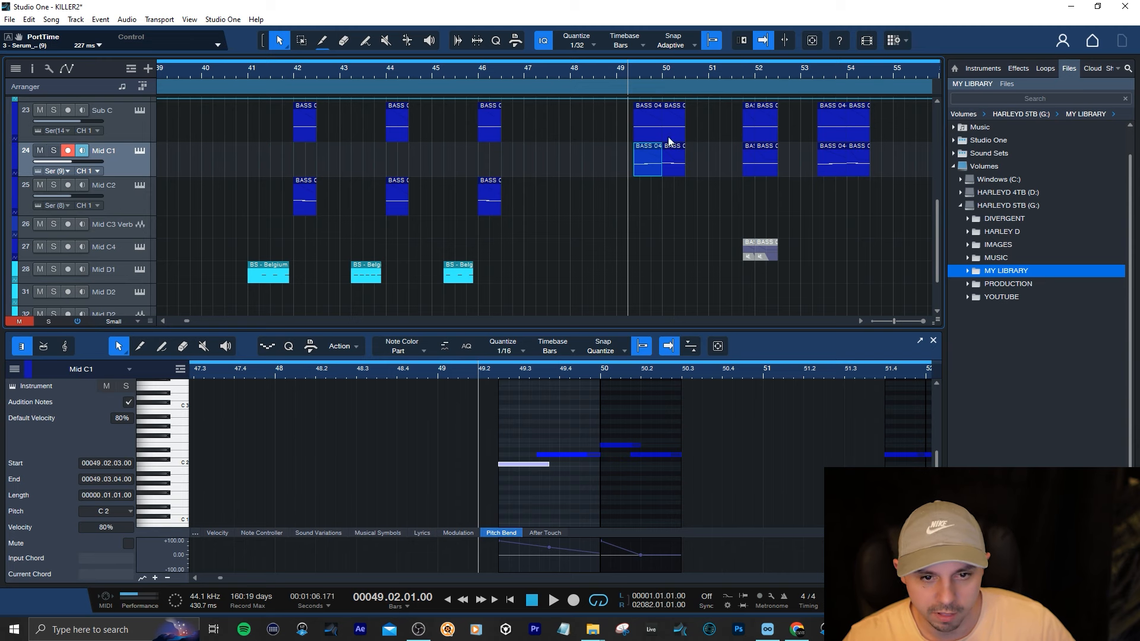
- Play the bass from bar 49 twice with Mid C1's Serum open, examine its filter and mono legato voicing, and close it
click(640, 75)
click(619, 72)
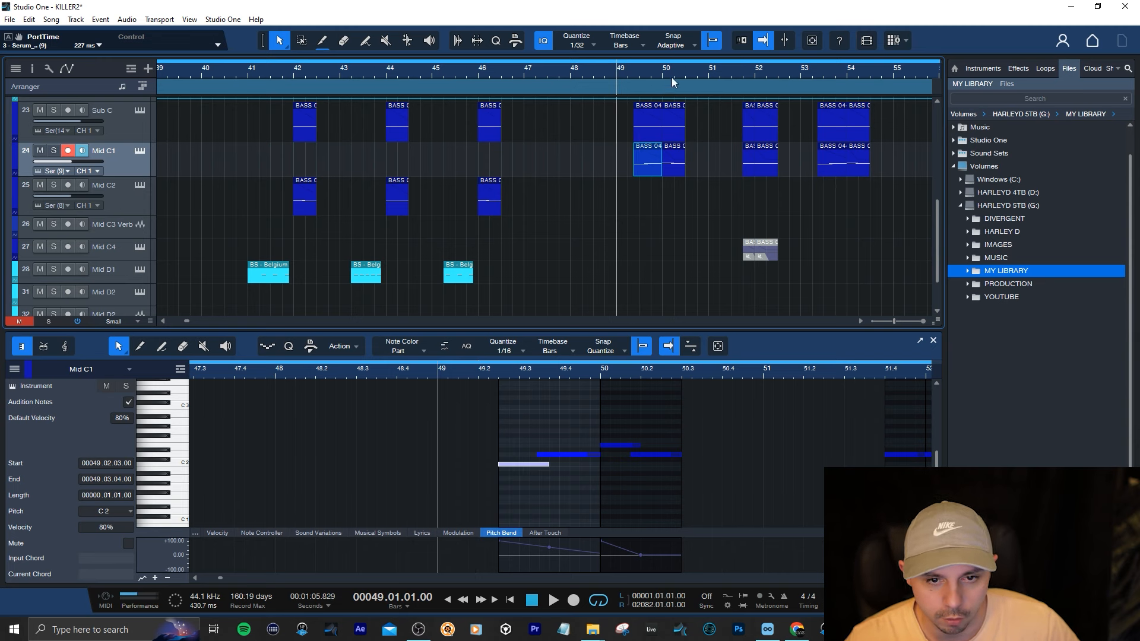
scroll(681, 71, up, 2)
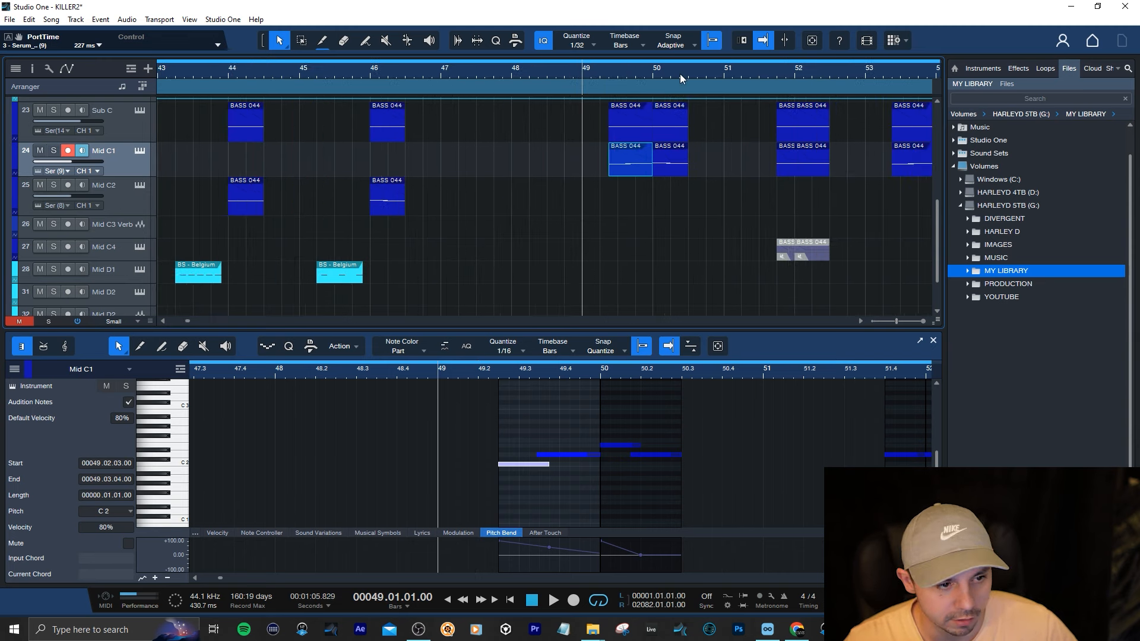
click(141, 151)
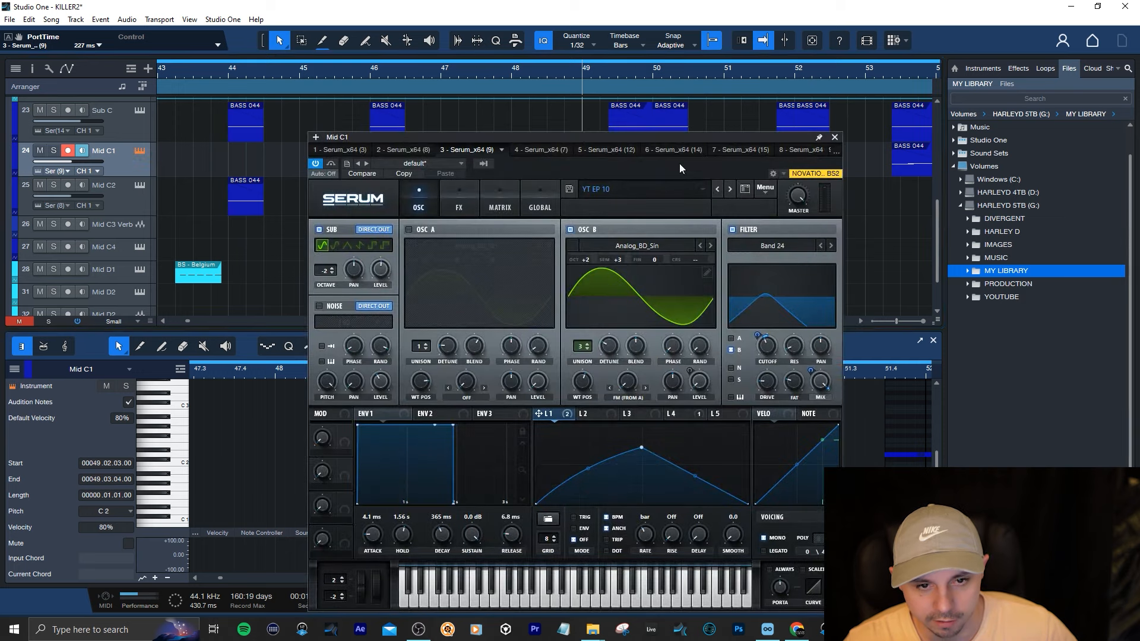
key(space)
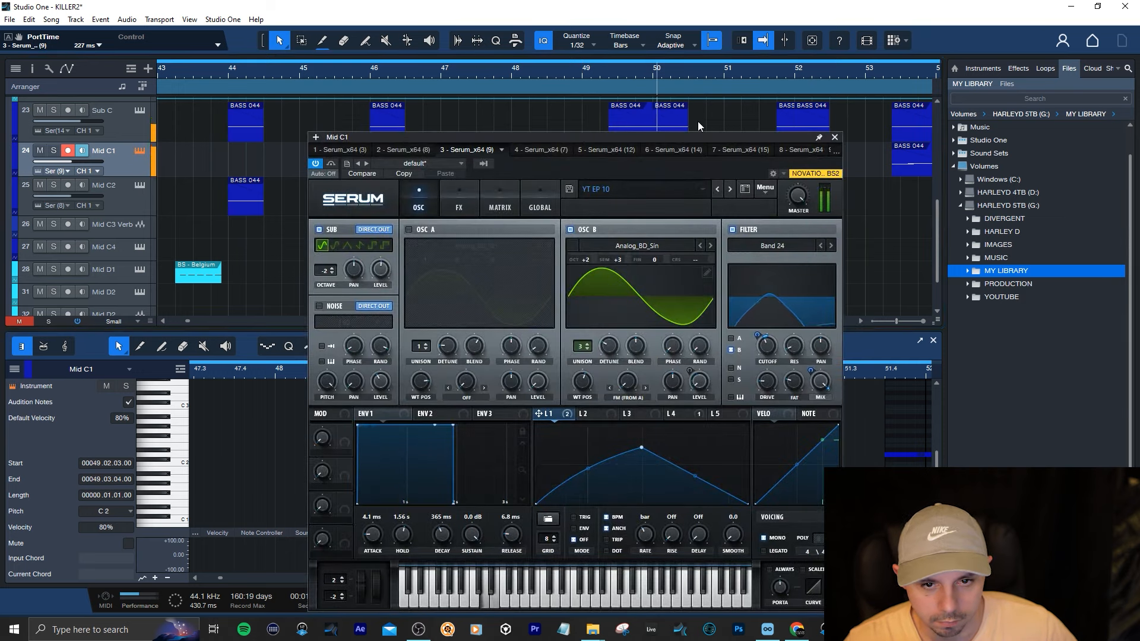
key(space)
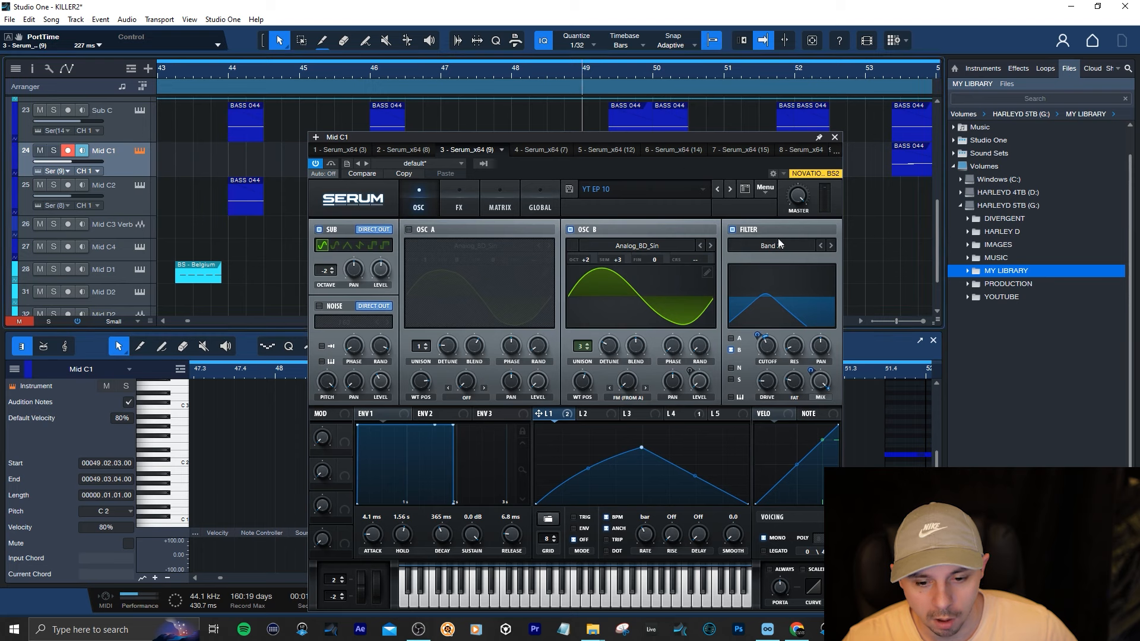
click(781, 554)
key(space)
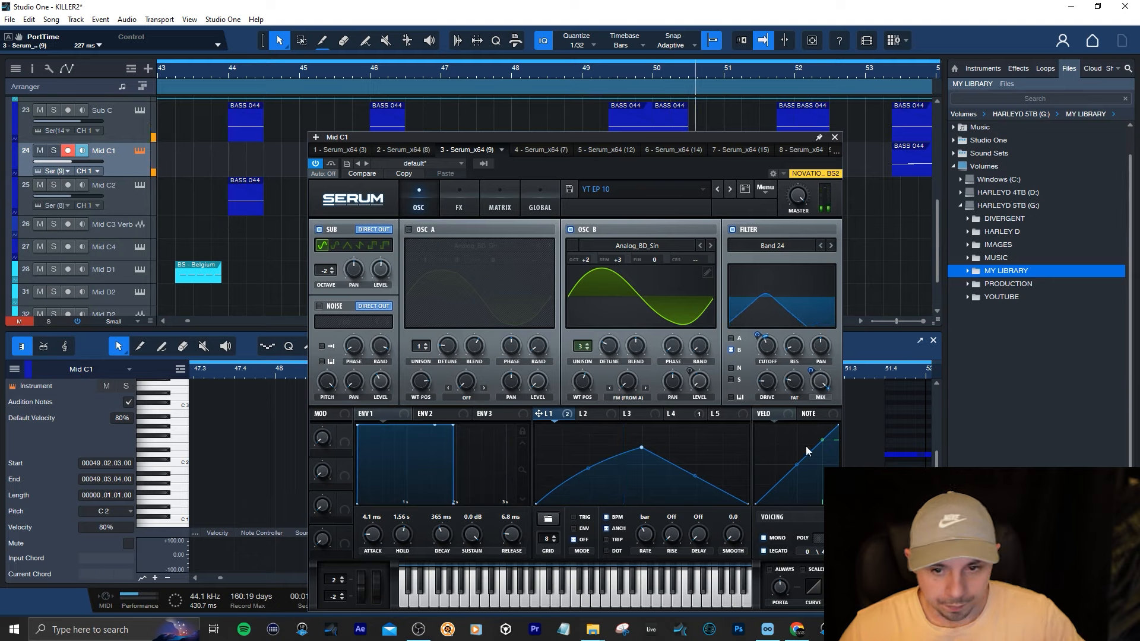
key(space)
click(835, 137)
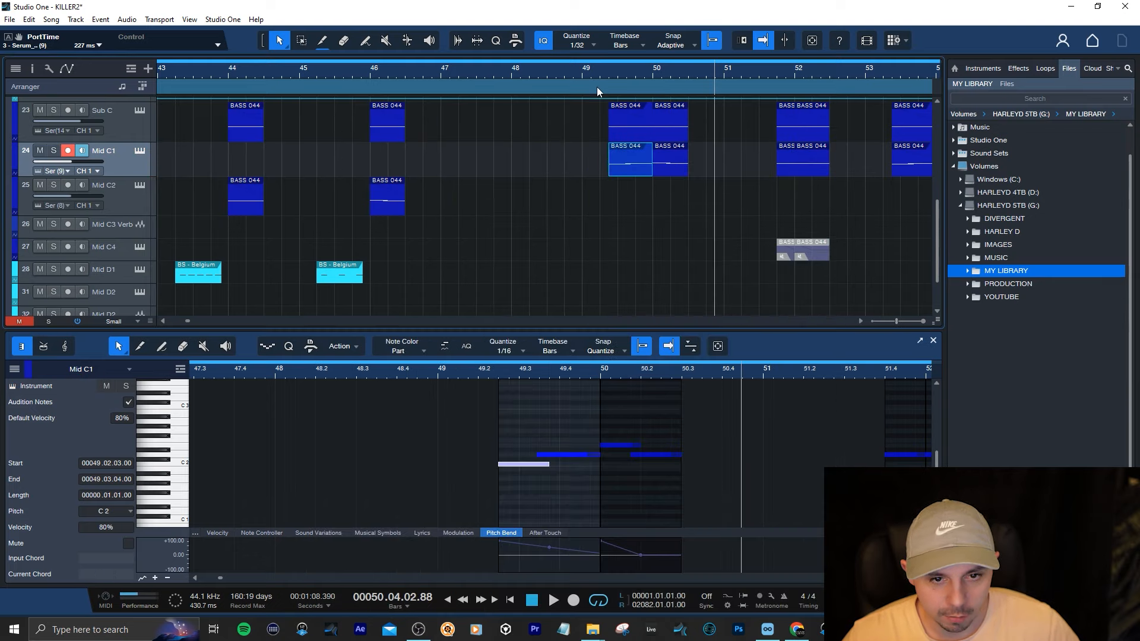
- Play the Mid C1 bass at the start of the drop at bar 65
drag(588, 71, 501, 32)
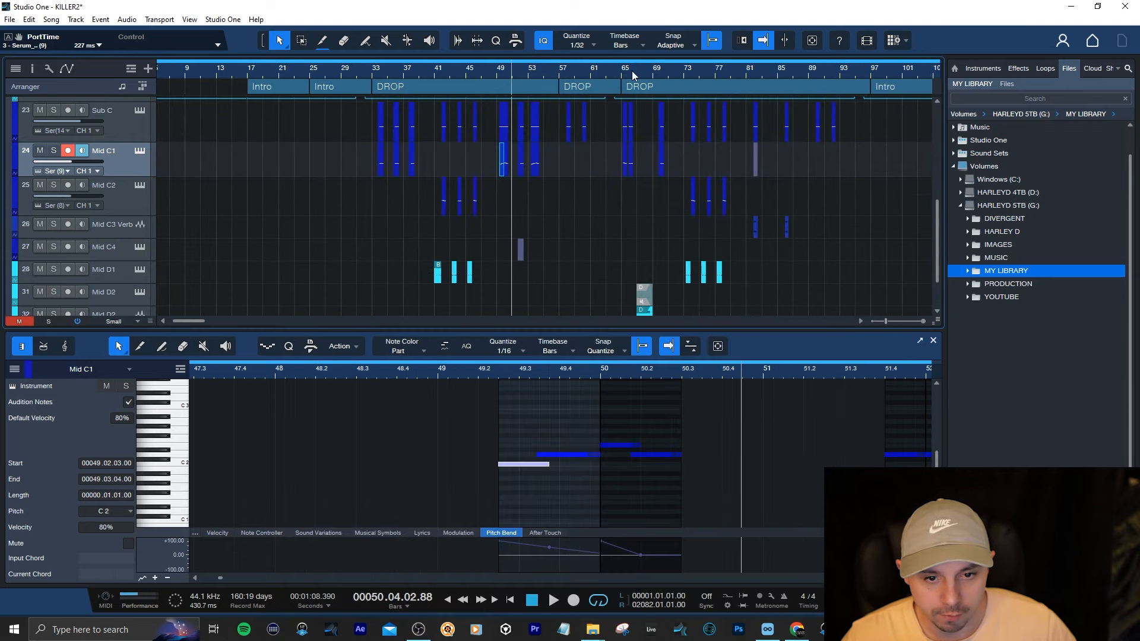
scroll(632, 70, up, 4)
click(601, 73)
key(space)
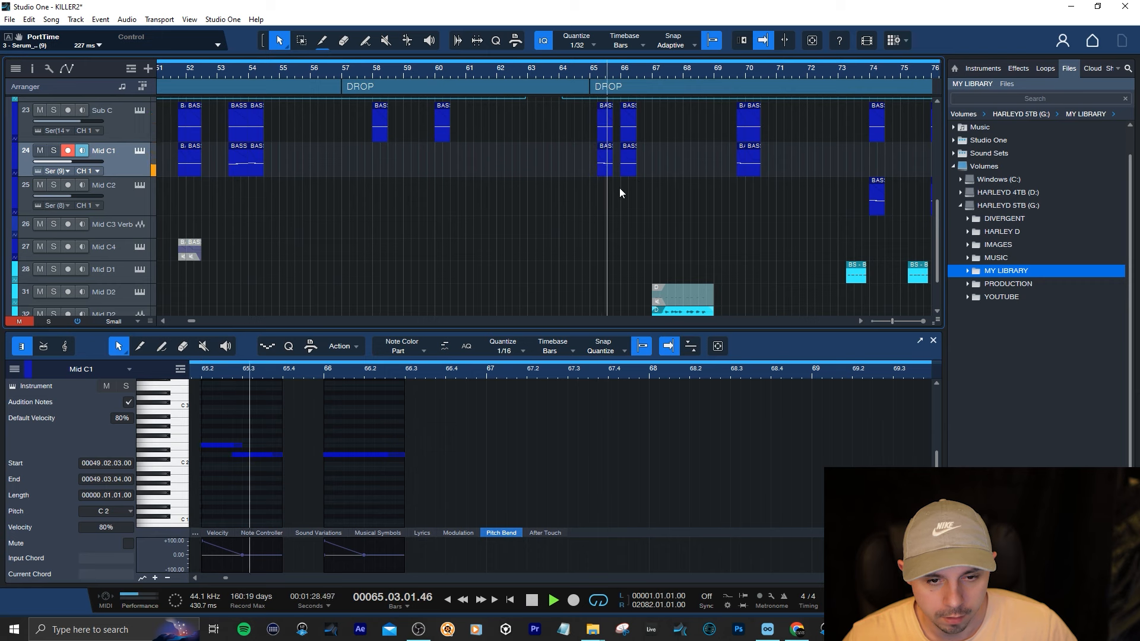
key(space)
- Check the Transpose values of the Mid C1 clips at bars 65 and 66, and play from bar 66
right_click(604, 169)
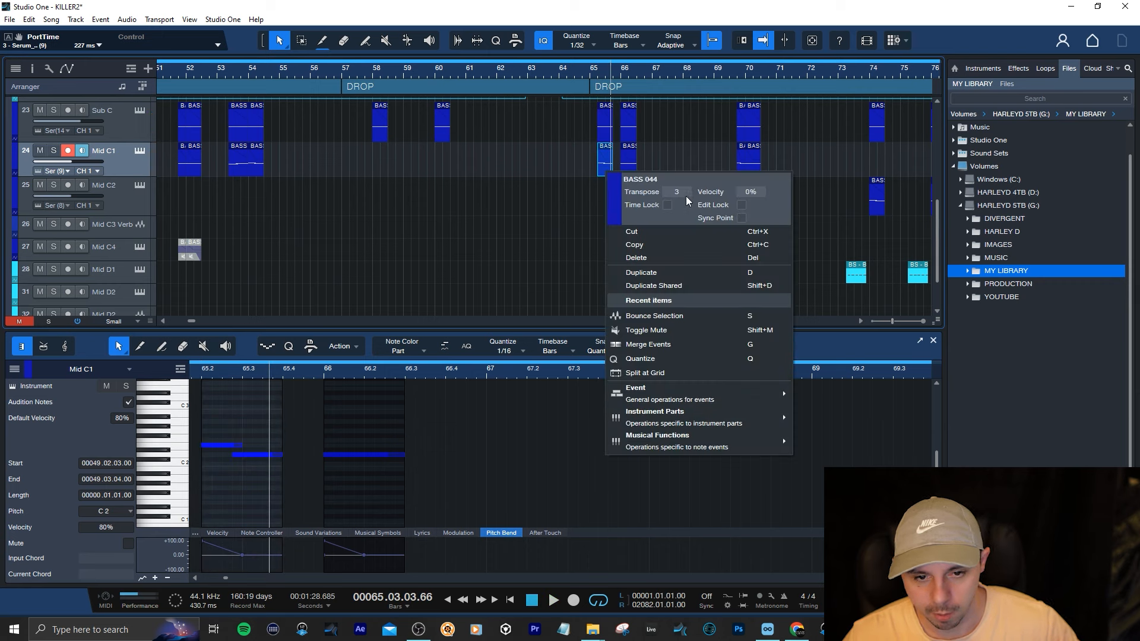
click(693, 155)
right_click(628, 159)
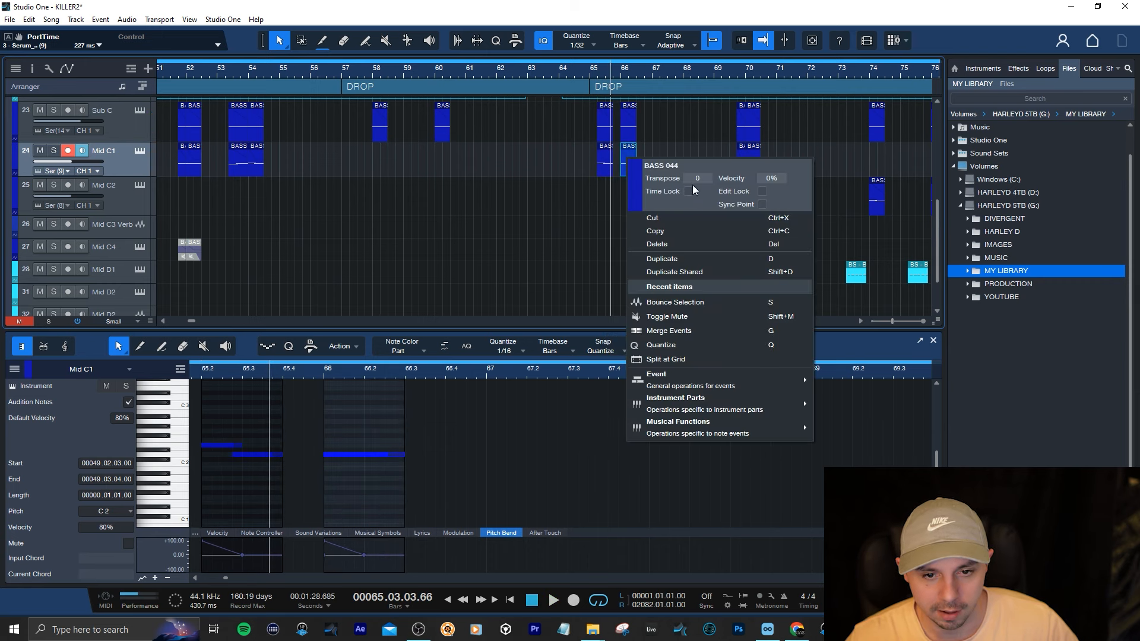
click(623, 75)
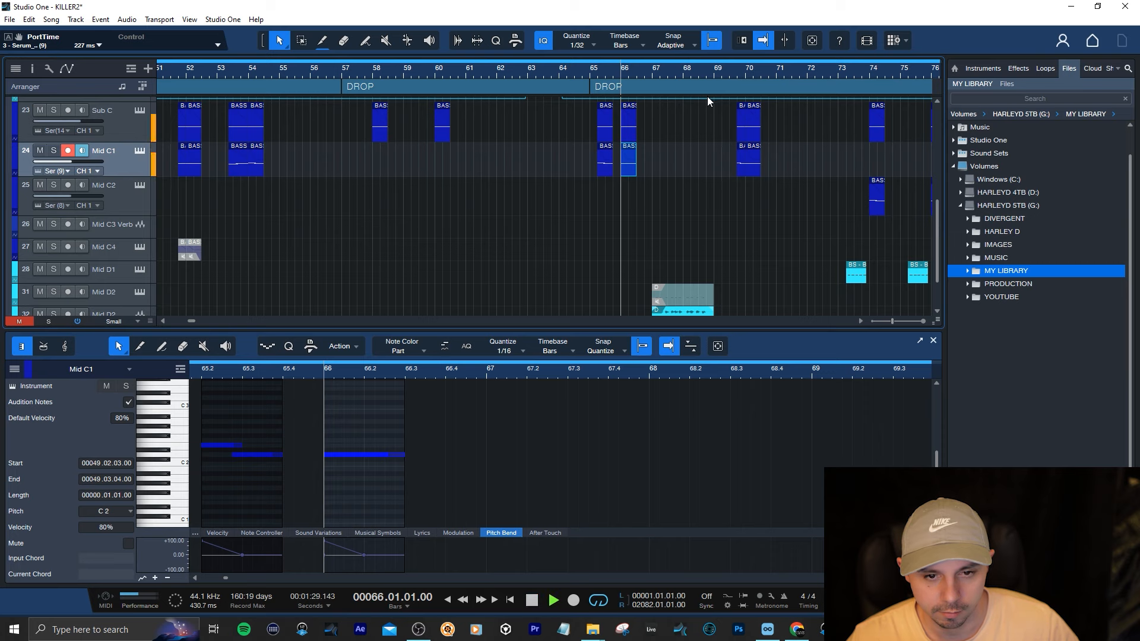
click(633, 74)
- Play the bass from 113.3 and from bar 122, and examine the notes and pitch bend of the Mid C4 clips
click(478, 42)
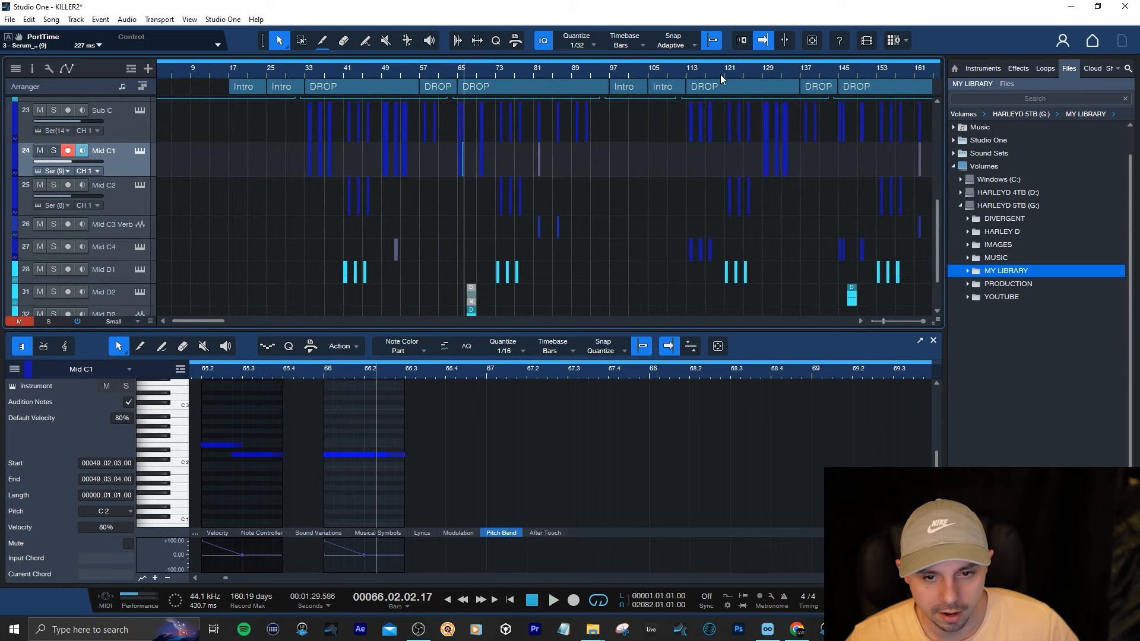
scroll(721, 74, up, 5)
click(533, 74)
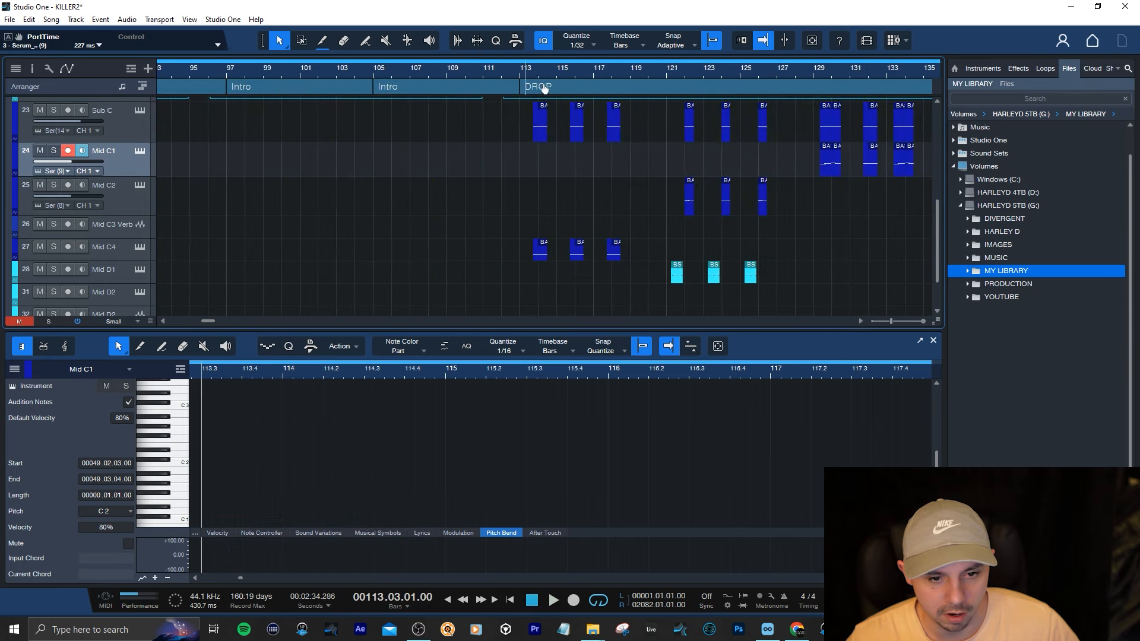
click(546, 253)
right_click(549, 251)
click(515, 256)
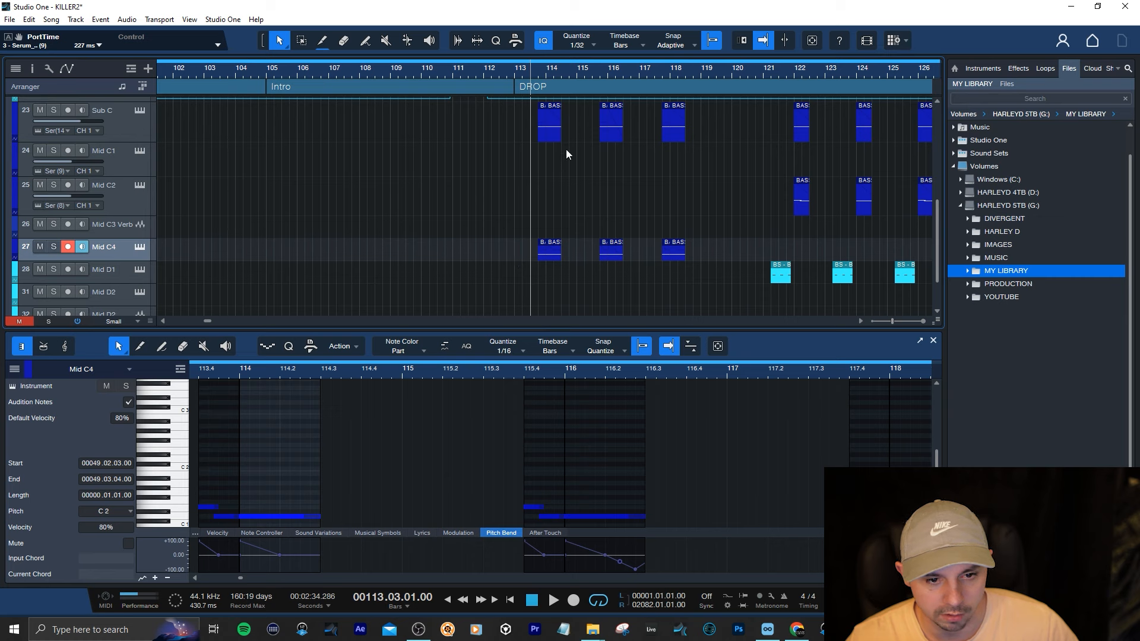
key(space)
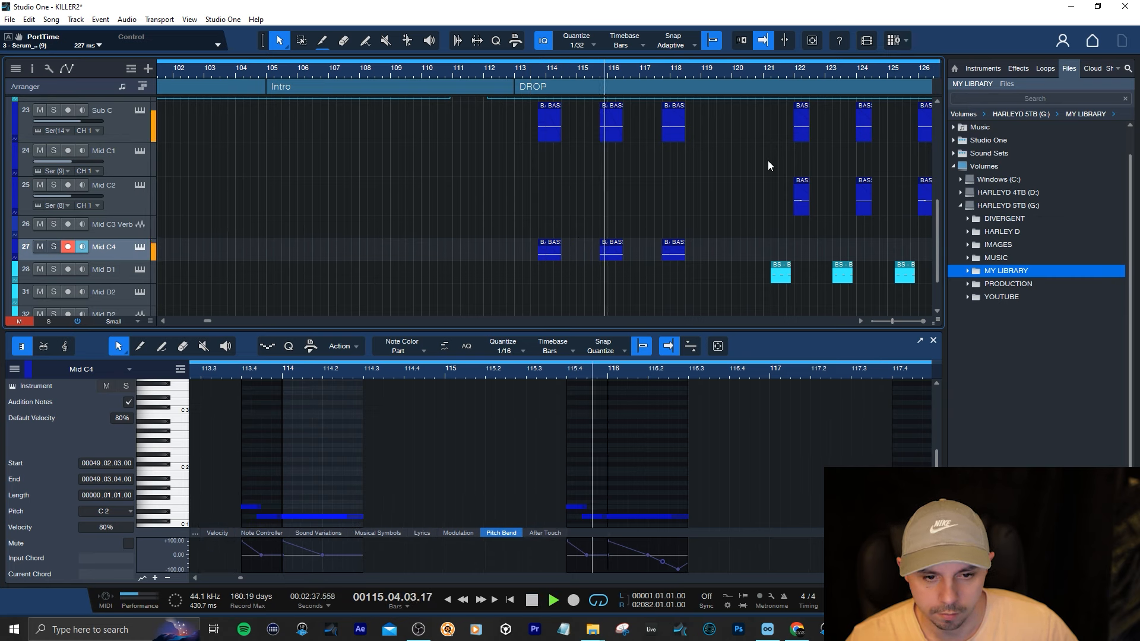
key(space)
click(800, 76)
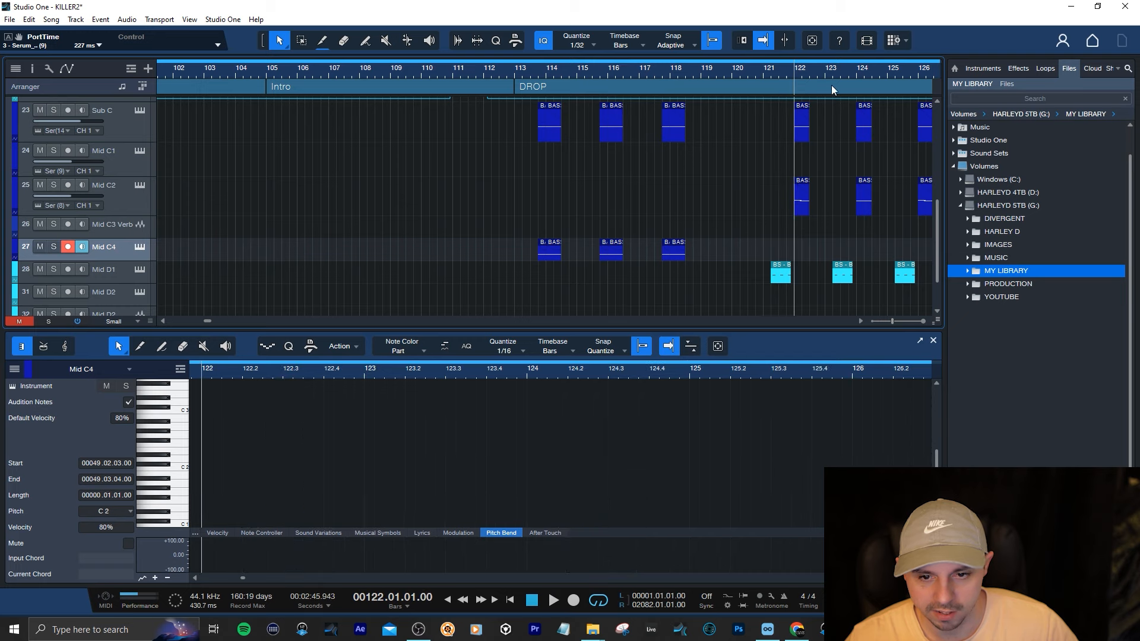
key(space)
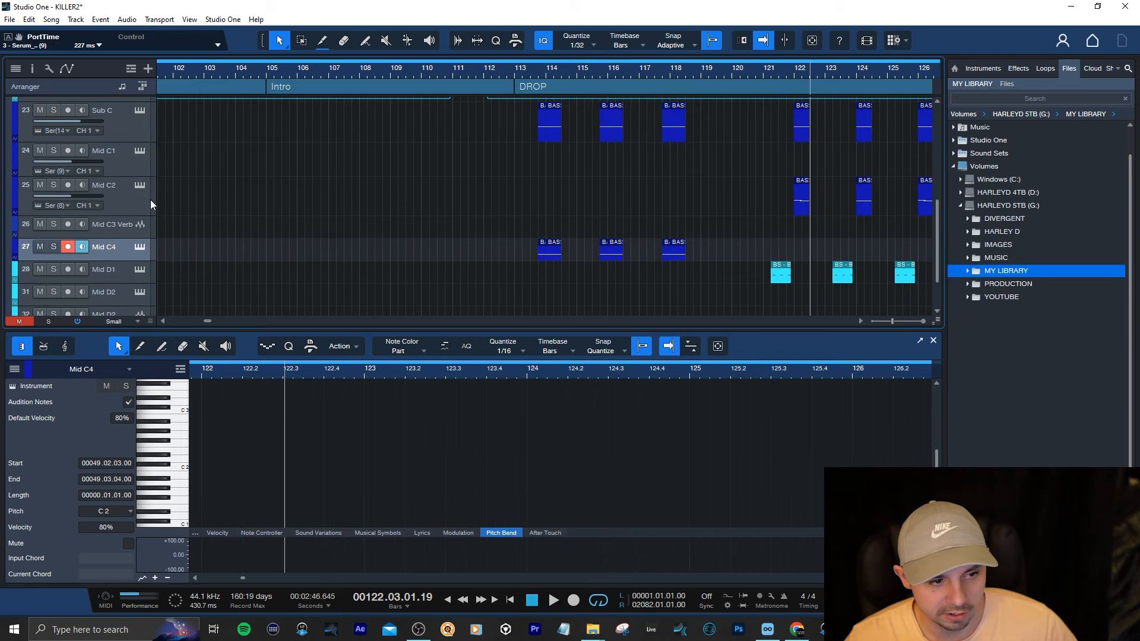
- Select the Mid C4 track and show its insert chain in the mixer
click(683, 207)
click(128, 247)
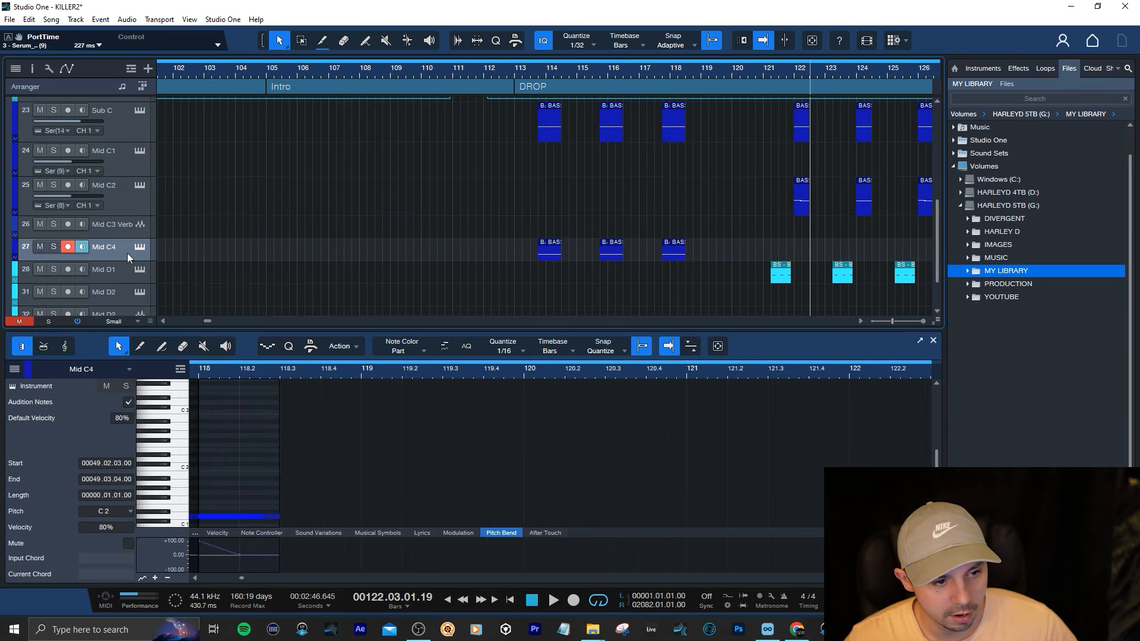
key(F3)
double_click(309, 344)
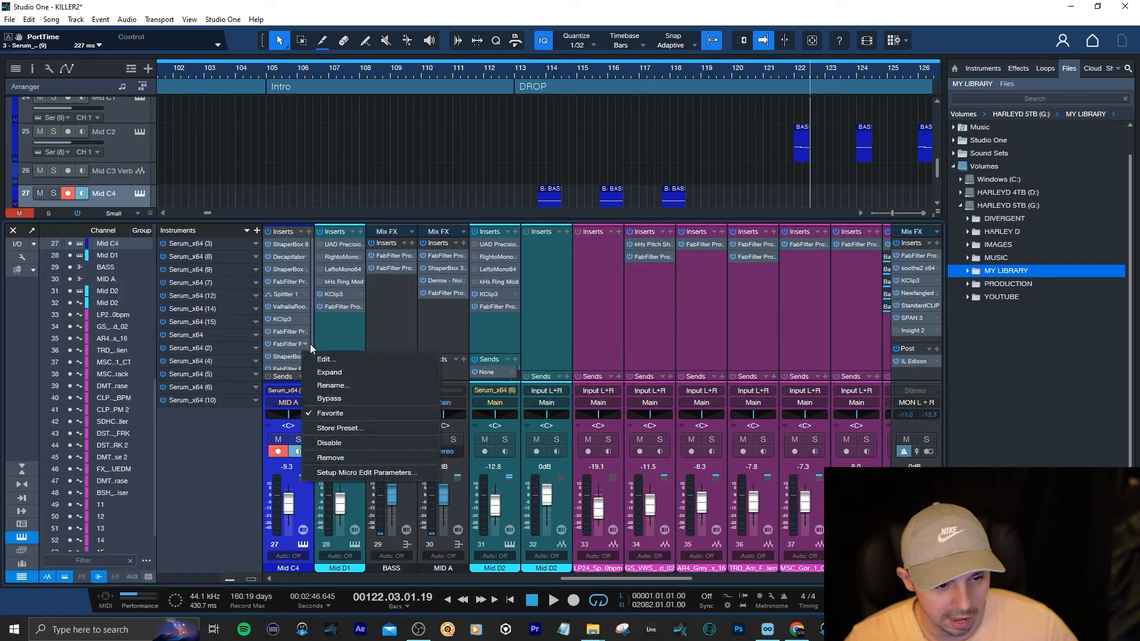
click(535, 100)
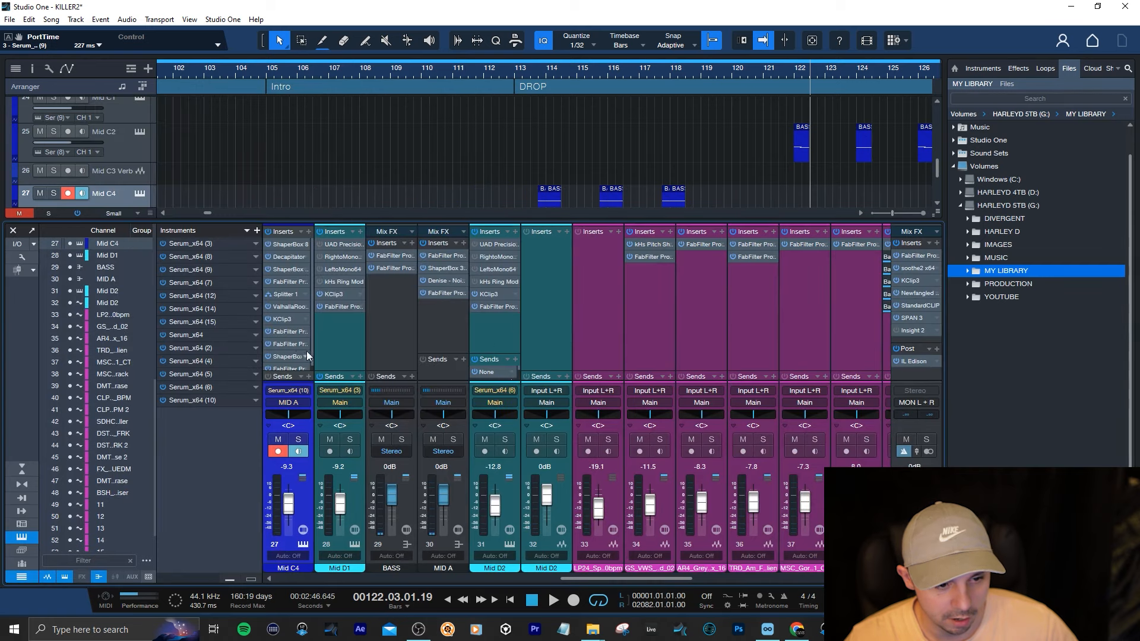
- Open Mid C4's FabFilter Pro-Q 3 (49) insert, examine its cut while playing the first clip of the bar 113 drop, and close it
double_click(289, 365)
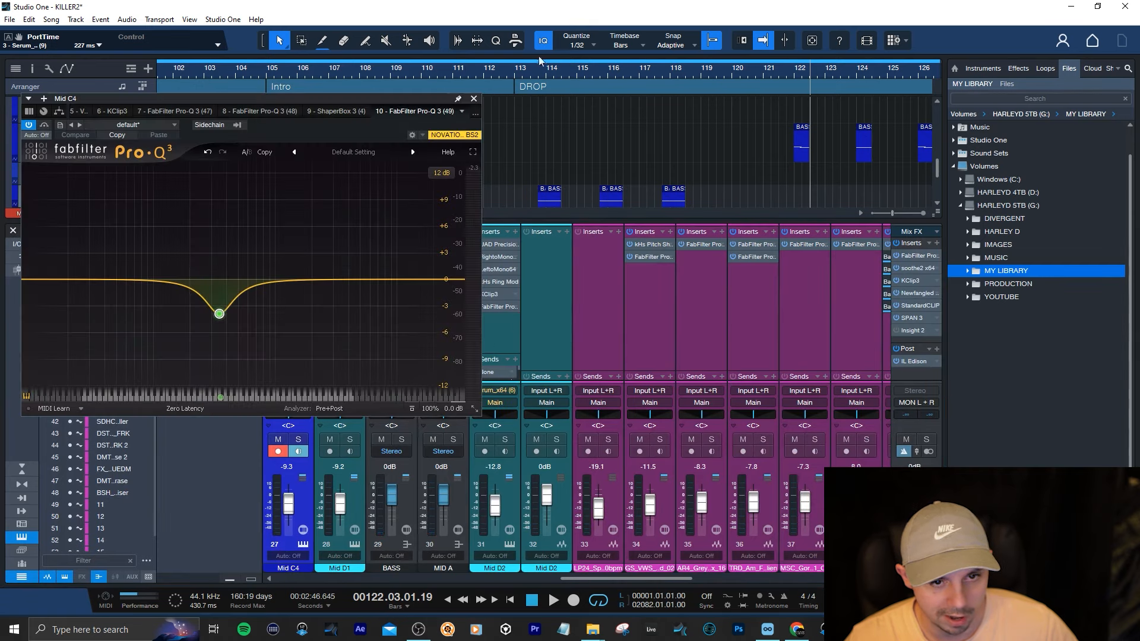
click(540, 76)
key(space)
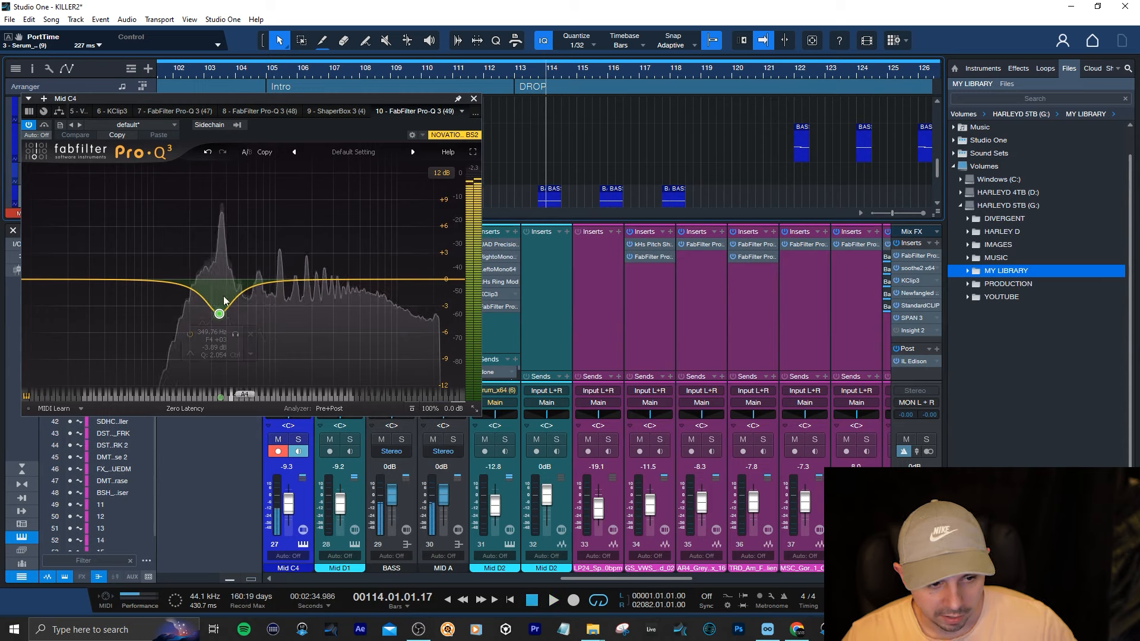
key(space)
mouse_move(220, 291)
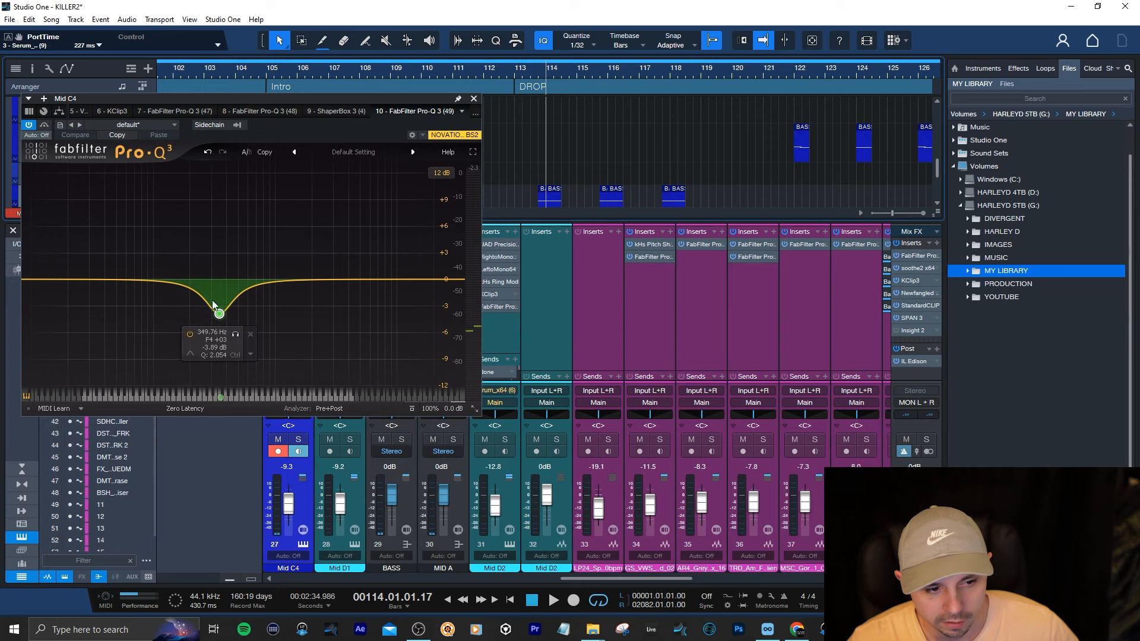
click(474, 98)
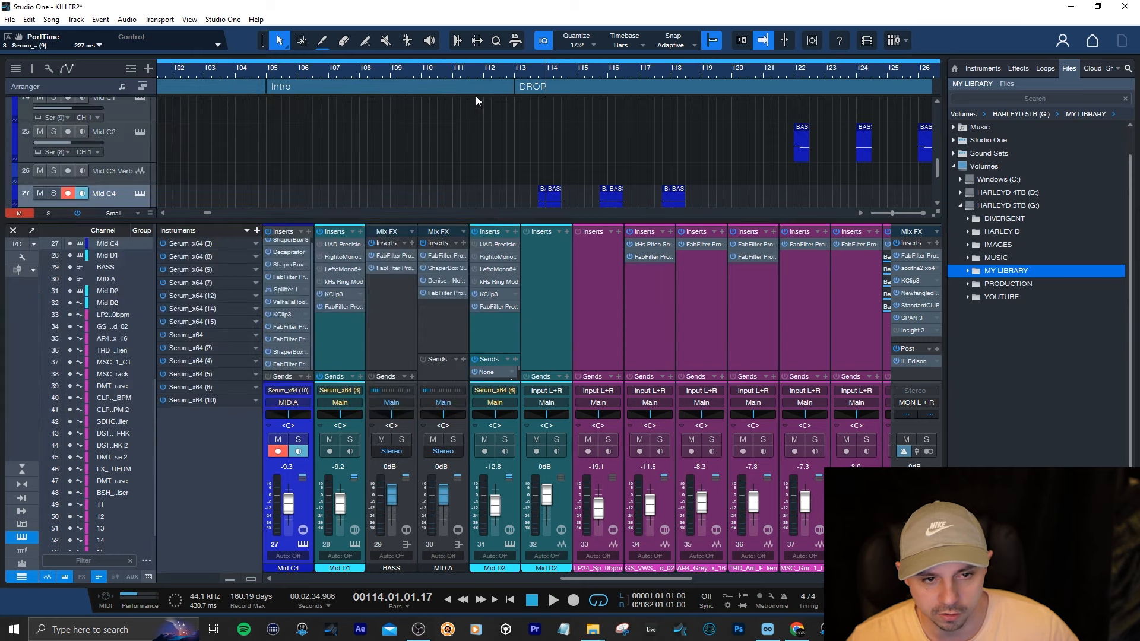
- Play the Mid C4 bass again from 113.4 and close the mixer
click(536, 117)
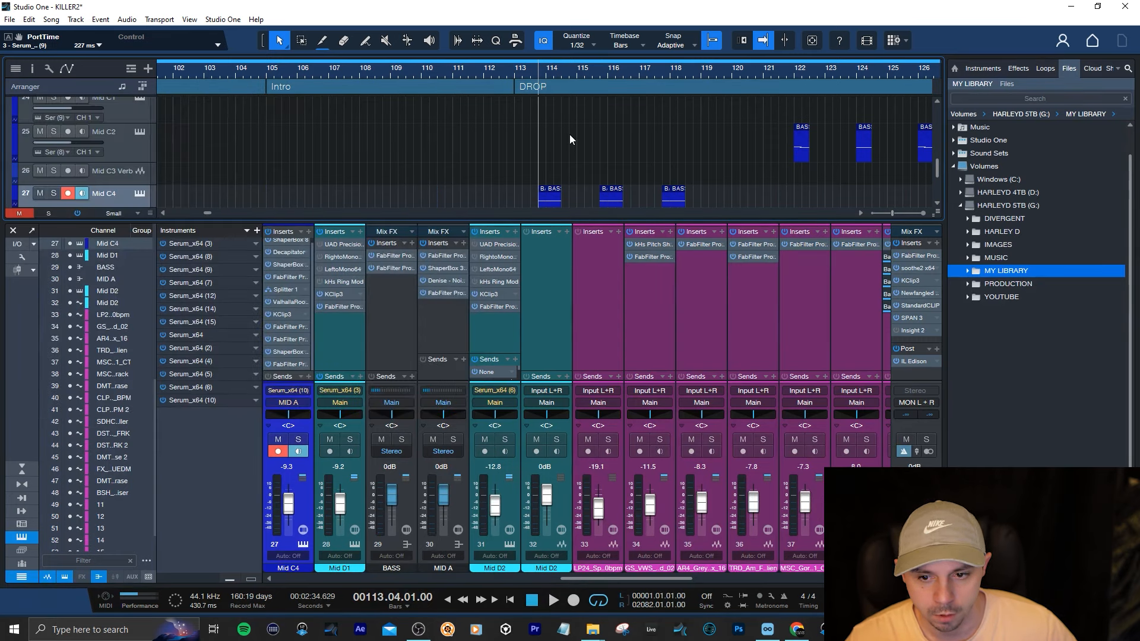
scroll(569, 134, down, 1)
mouse_move(540, 69)
mouse_down()
mouse_move(566, 59)
mouse_move(536, 62)
mouse_up()
key(space)
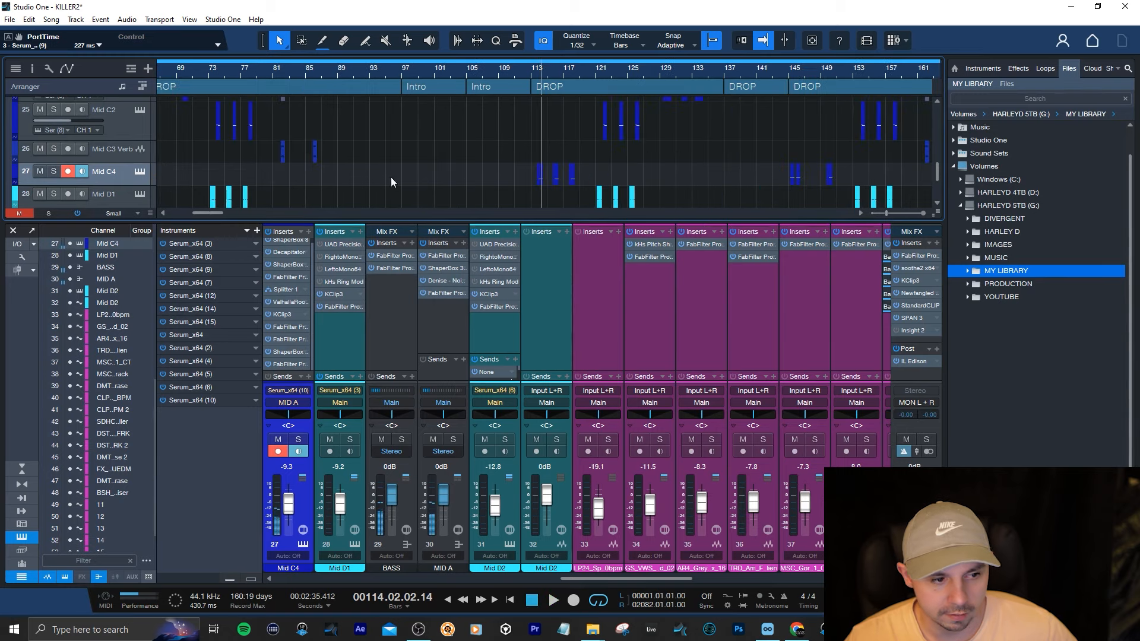
click(13, 231)
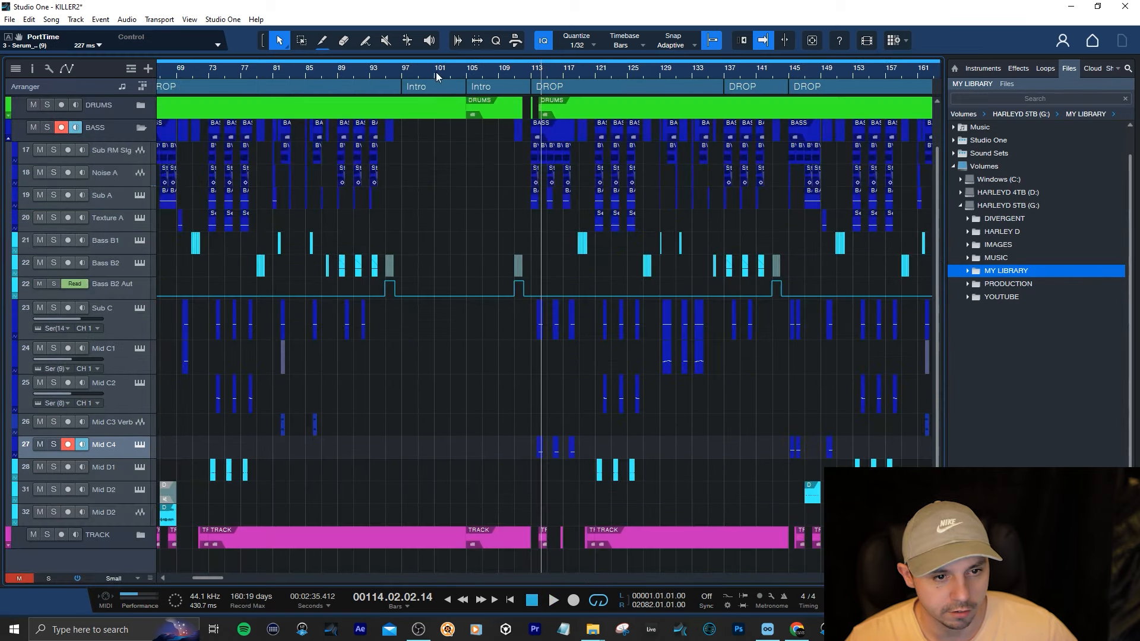
- Examine how the bass clips are arranged across the drops of the whole song, placing the playhead at bar 42
drag(436, 73, 518, 57)
scroll(484, 262, up, 2)
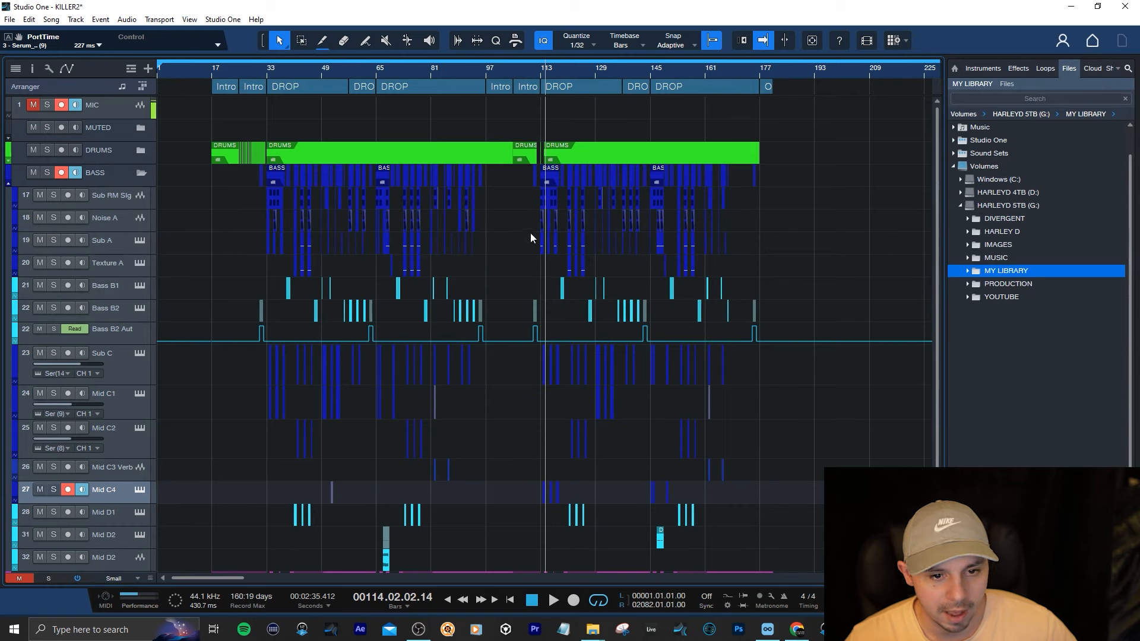
scroll(525, 256, down, 2)
scroll(507, 300, up, 2)
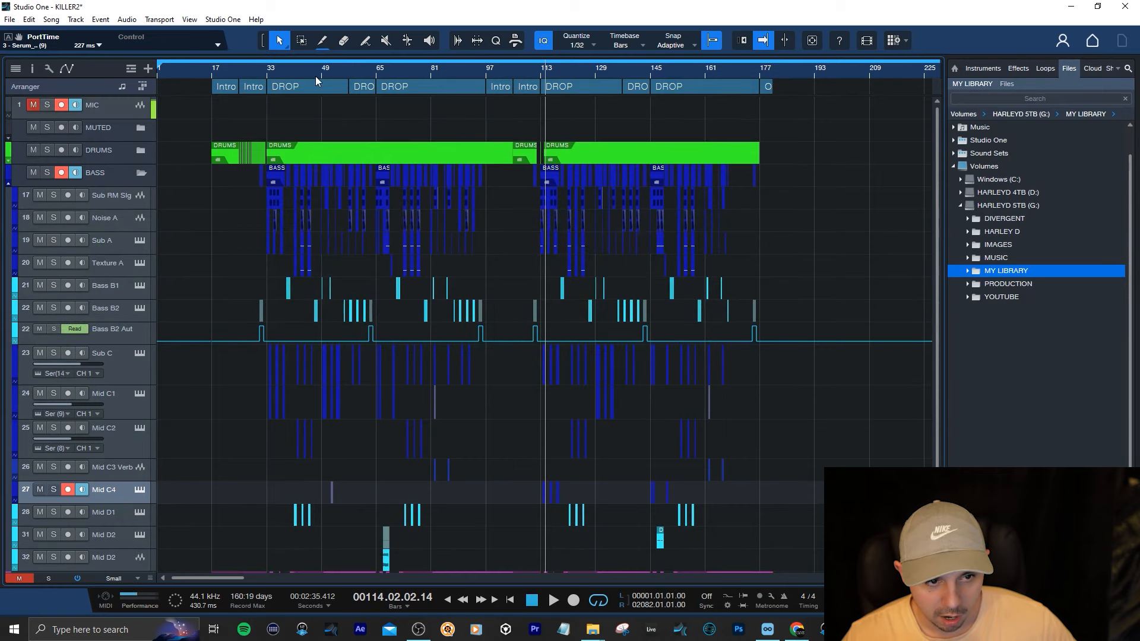
drag(315, 76, 329, 93)
drag(428, 71, 390, 63)
drag(539, 76, 514, 63)
scroll(438, 237, down, 2)
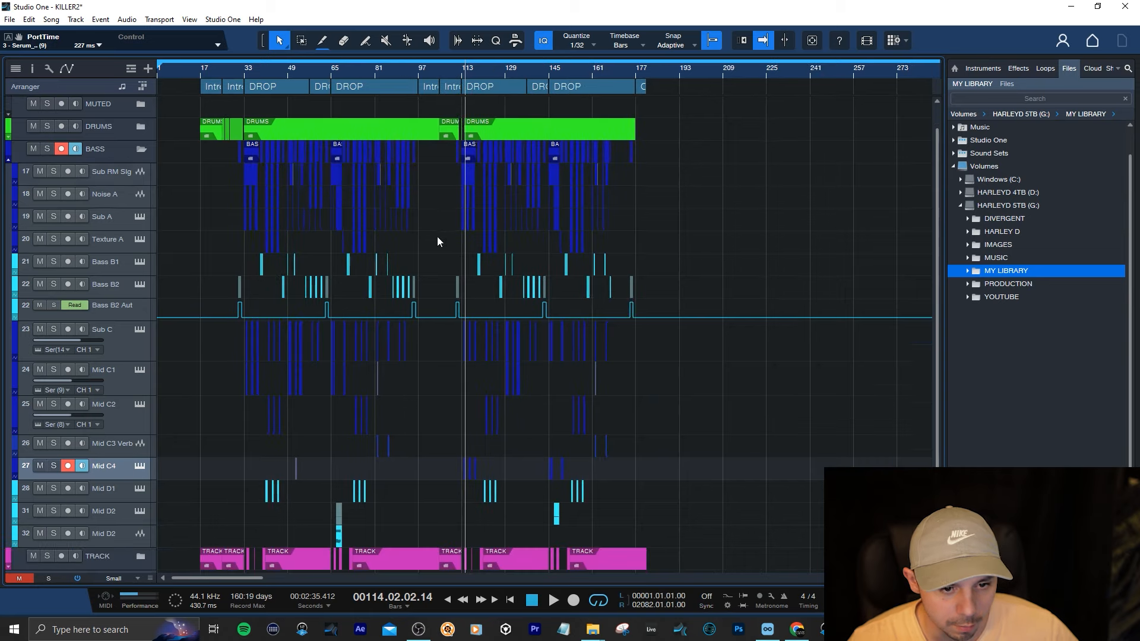
scroll(440, 237, up, 2)
drag(263, 73, 275, 88)
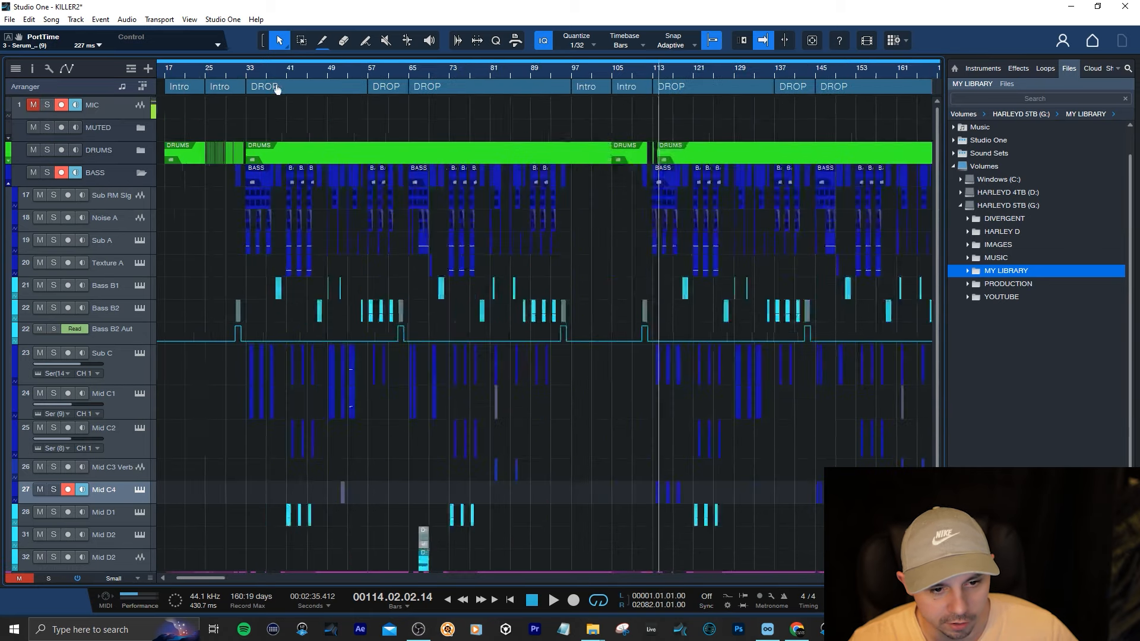
scroll(612, 336, down, 2)
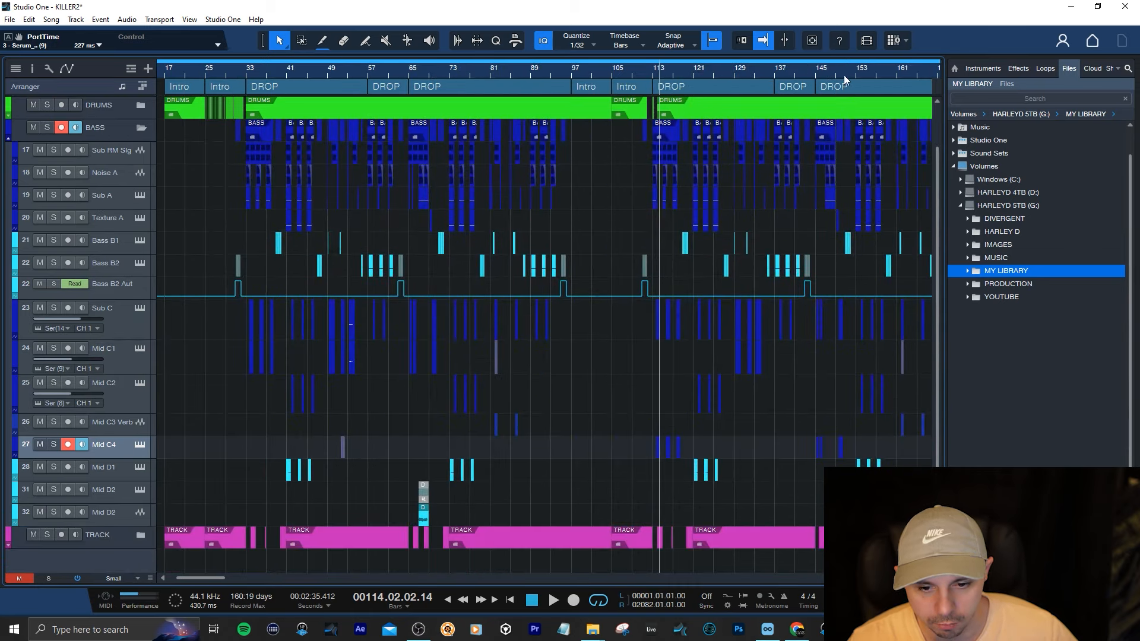
drag(843, 74, 685, 101)
mouse_move(459, 78)
mouse_down()
mouse_move(465, 88)
mouse_move(477, 70)
mouse_move(465, 71)
mouse_up()
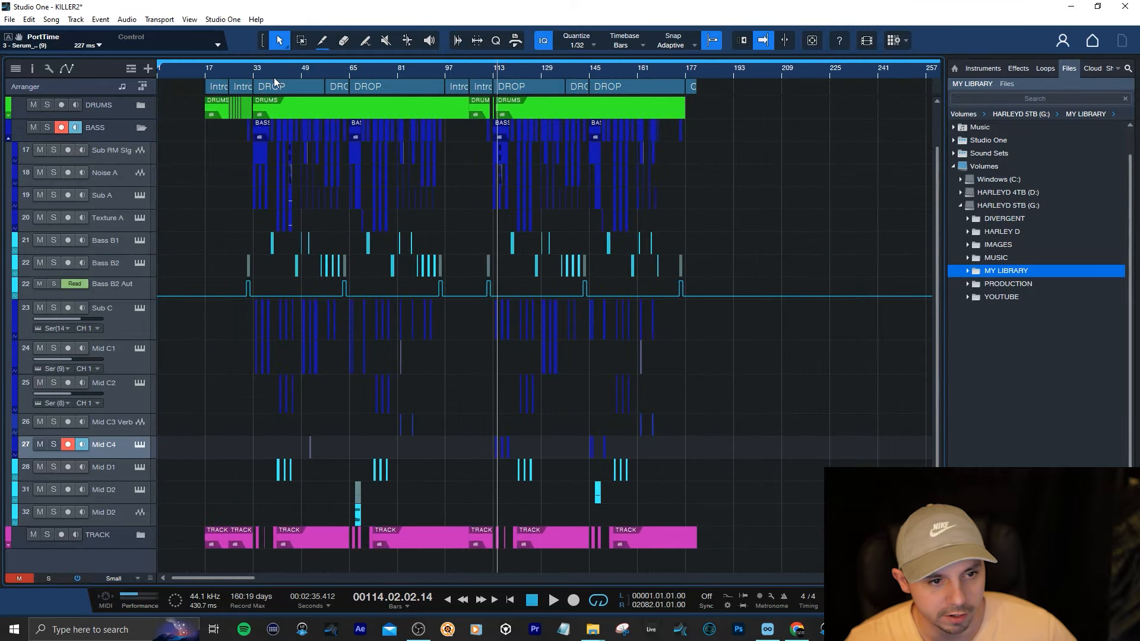
drag(274, 77, 313, 64)
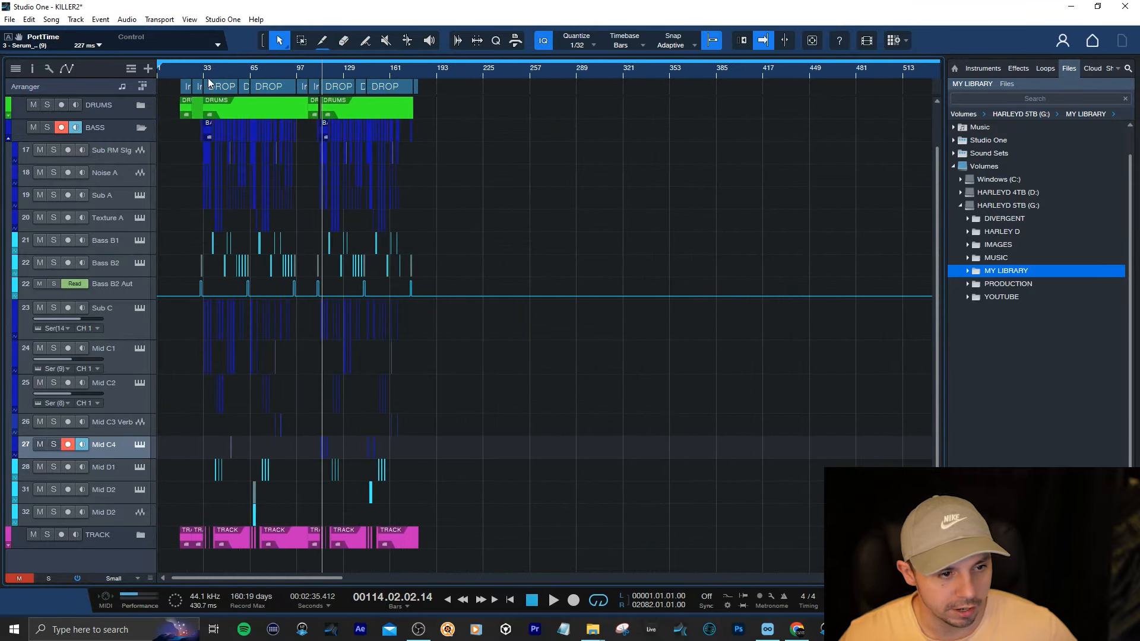
drag(208, 77, 273, 79)
click(257, 72)
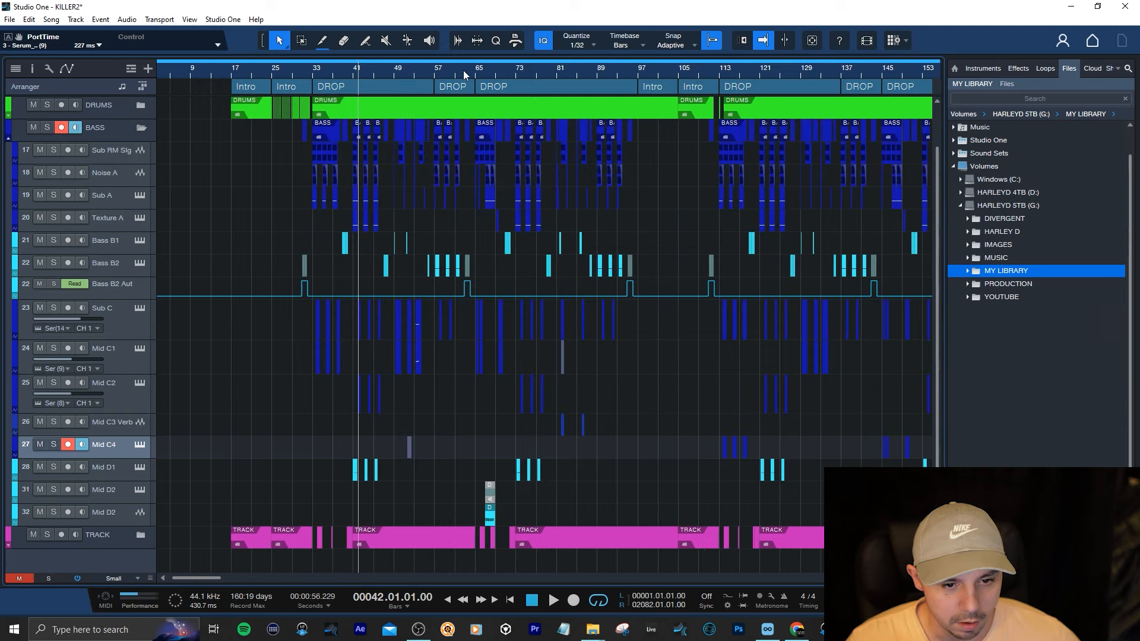
drag(475, 73, 456, 152)
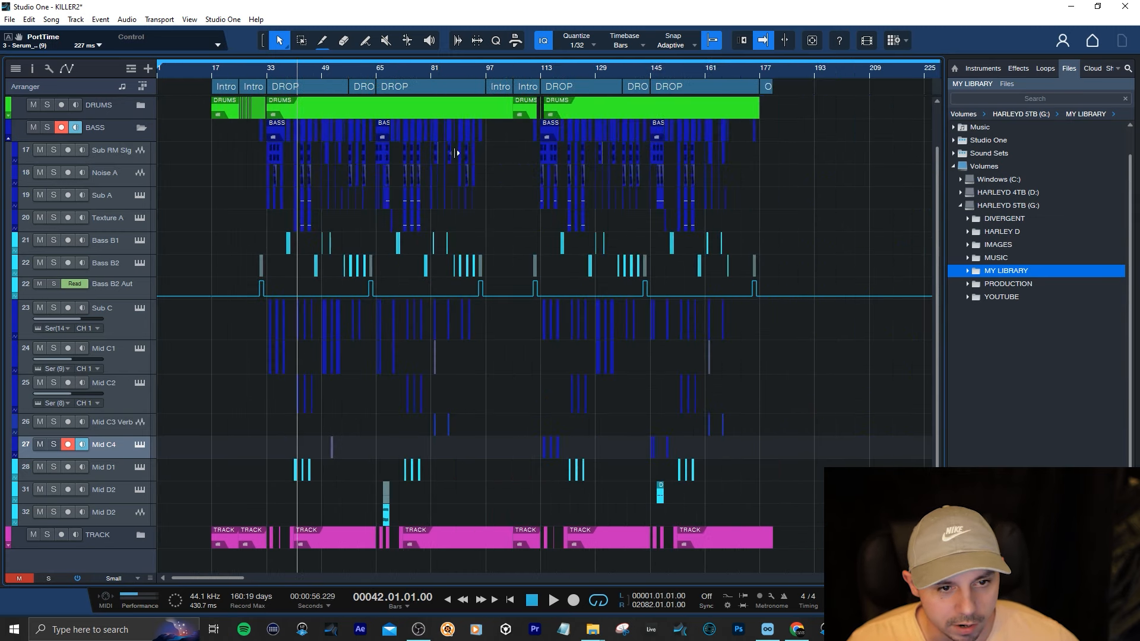